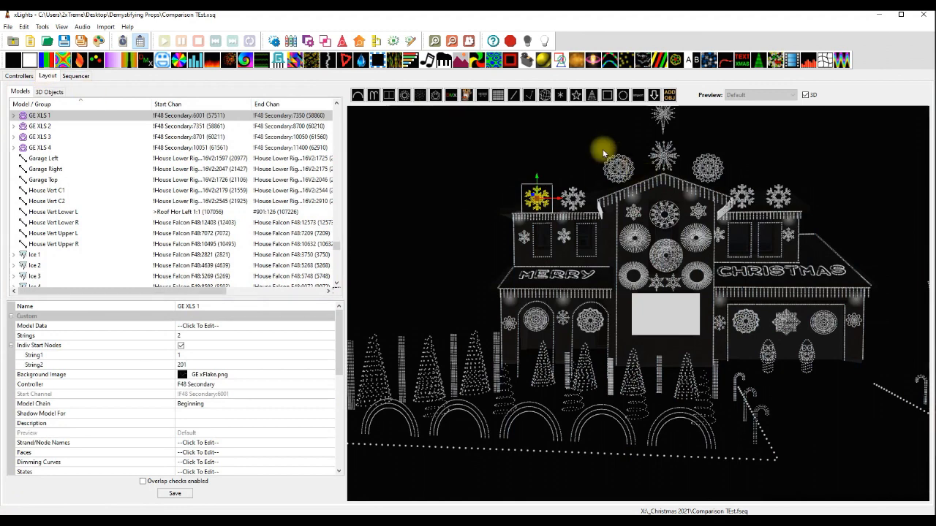
# Select the PPD Wreath model on the roof and open its Sub-Models definition.
pyautogui.click(615, 170)
pyautogui.click(664, 154)
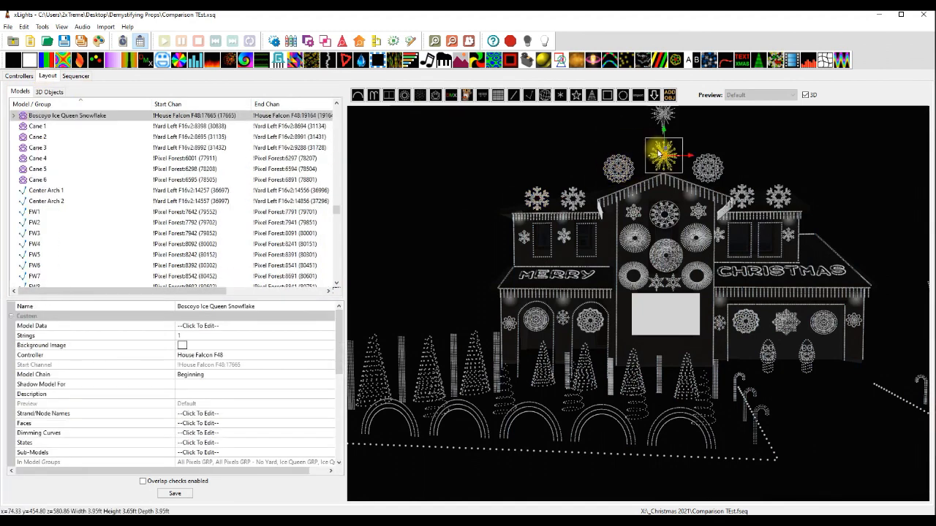
pyautogui.click(598, 158)
pyautogui.click(616, 168)
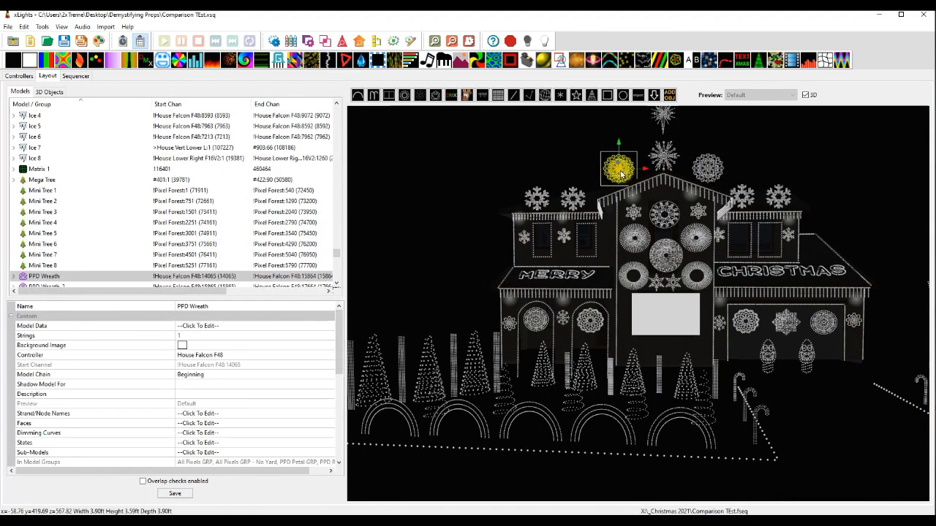
pyautogui.click(325, 453)
pyautogui.click(330, 453)
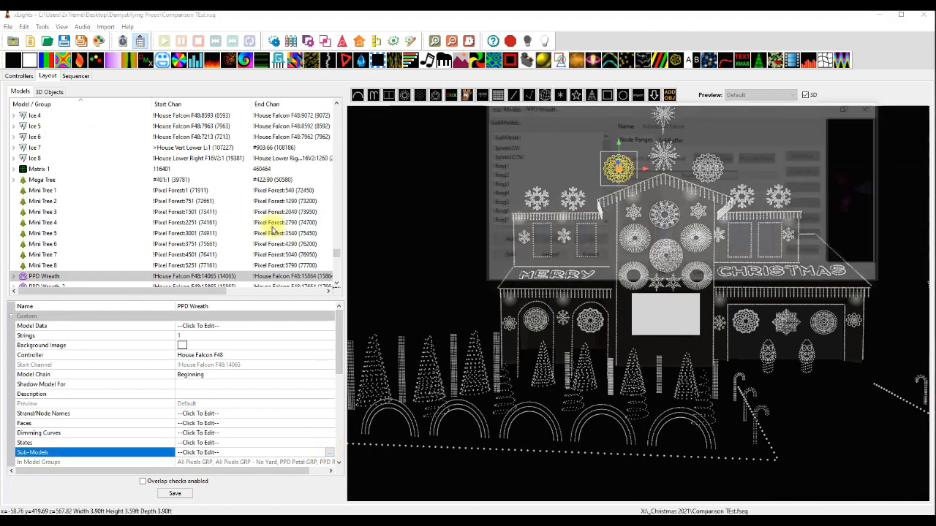
# Enlarge the Sub Models window and widen the Node Ranges column to view the full SpiralsCW submodel rows.
pyautogui.moveTo(590, 99); pyautogui.dragTo(398, 78)
pyautogui.moveTo(687, 247); pyautogui.dragTo(801, 424)
pyautogui.click(309, 111)
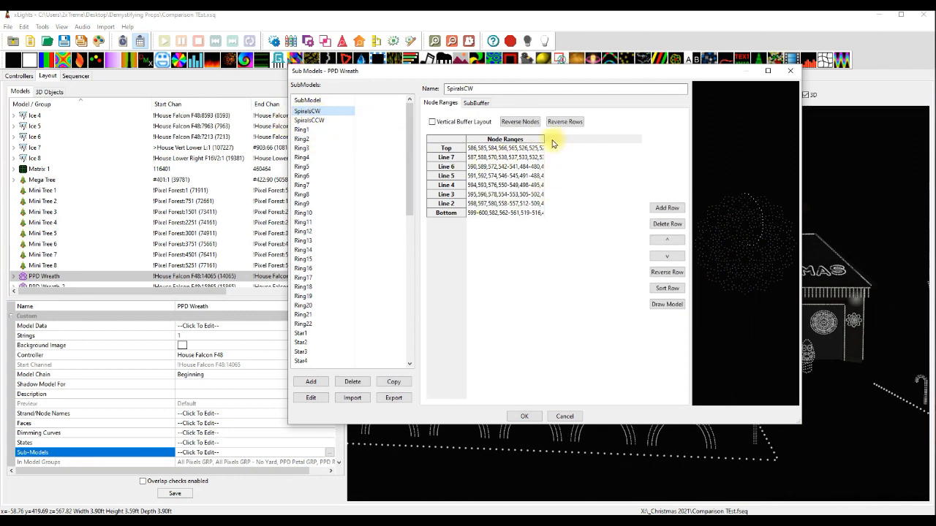
pyautogui.moveTo(544, 139); pyautogui.dragTo(644, 140)
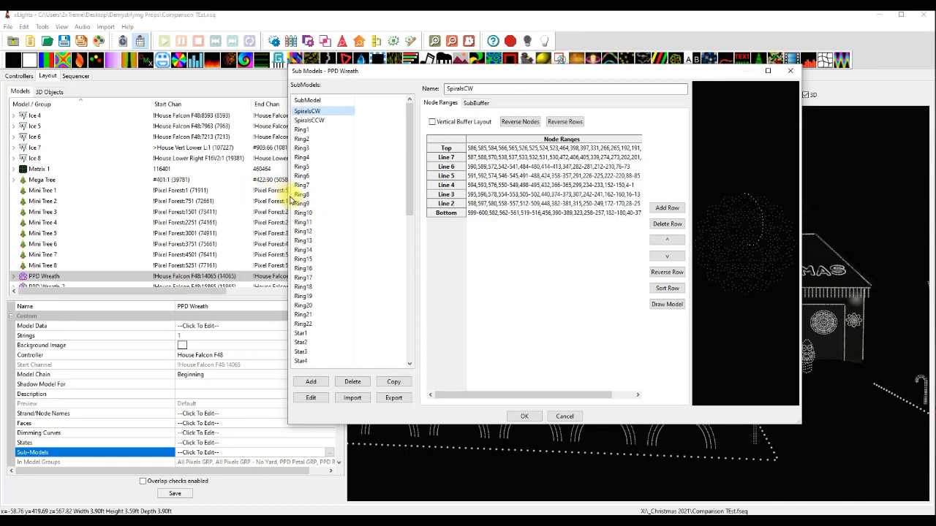
pyautogui.moveTo(287, 199); pyautogui.dragTo(100, 205)
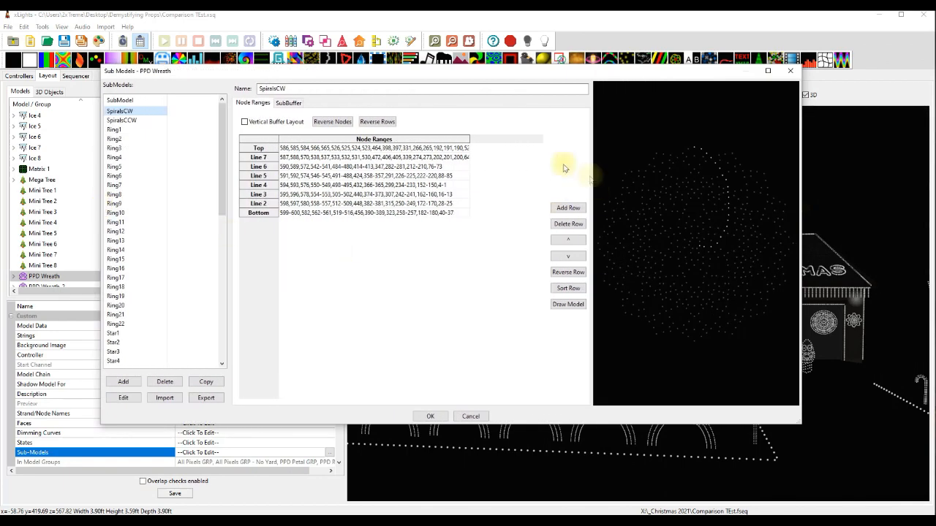
pyautogui.moveTo(470, 138); pyautogui.dragTo(542, 139)
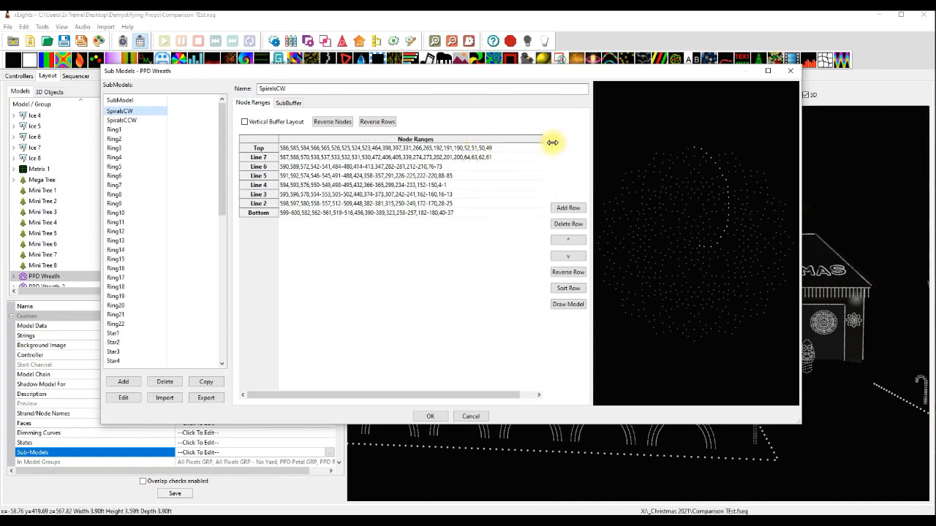
# Examine the node ranges and preview of the PPD Wreath's ring submodels from Ring1 through Ring6.
pyautogui.click(126, 120)
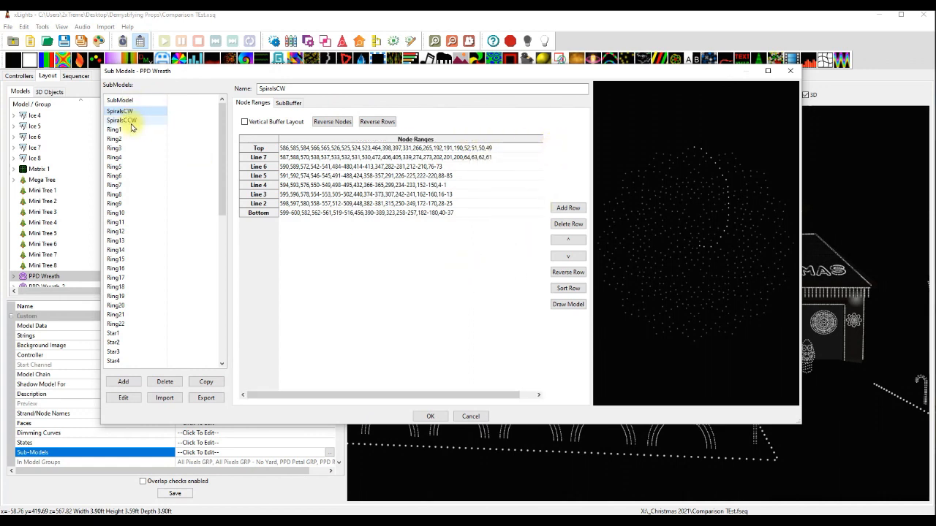
pyautogui.click(130, 139)
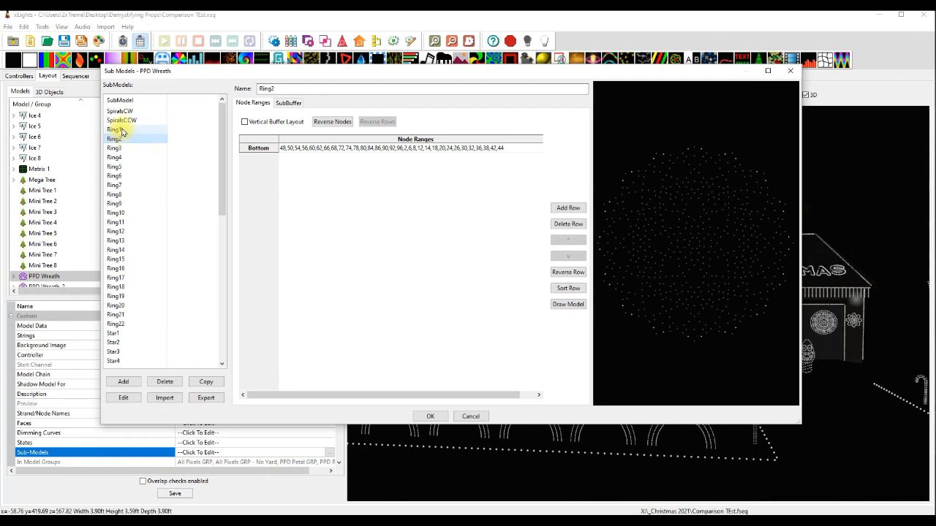
pyautogui.click(122, 130)
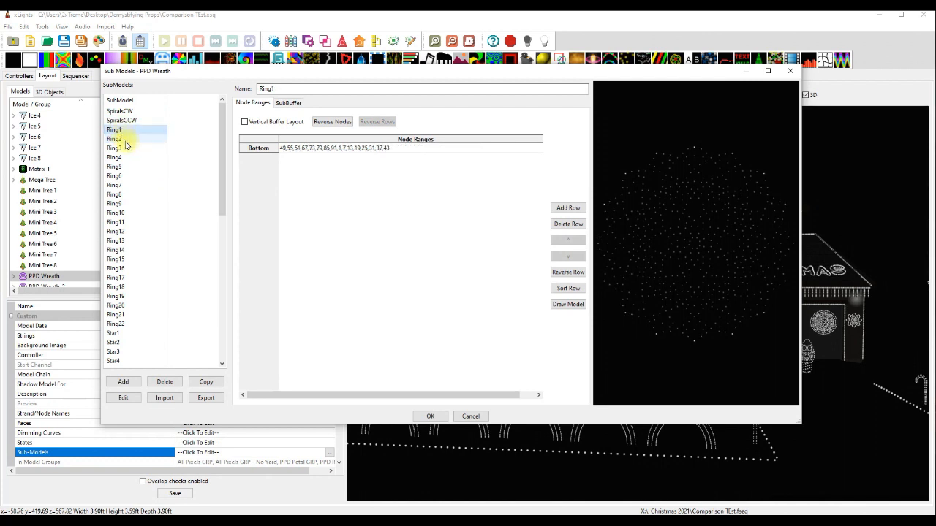
pyautogui.click(125, 139)
pyautogui.click(124, 149)
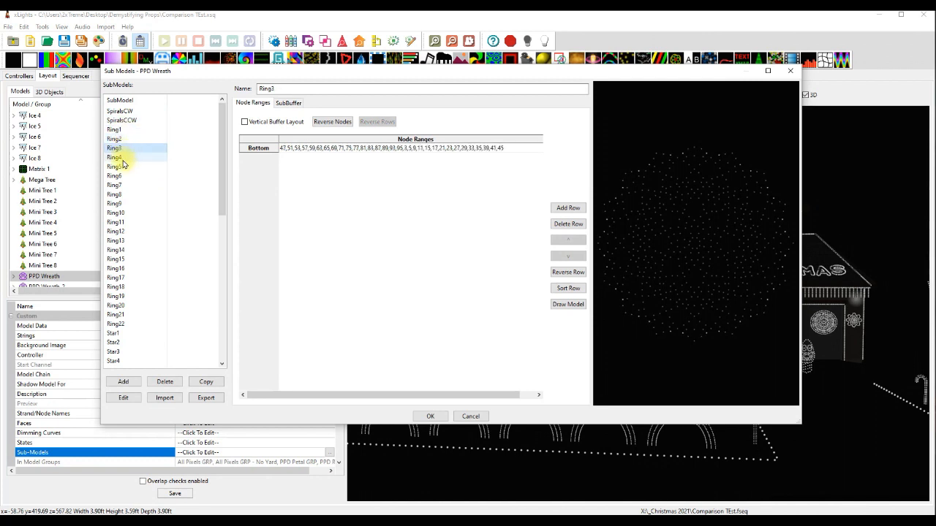
pyautogui.click(123, 159)
pyautogui.click(122, 167)
pyautogui.click(122, 176)
pyautogui.scroll(-10, 164, 299)
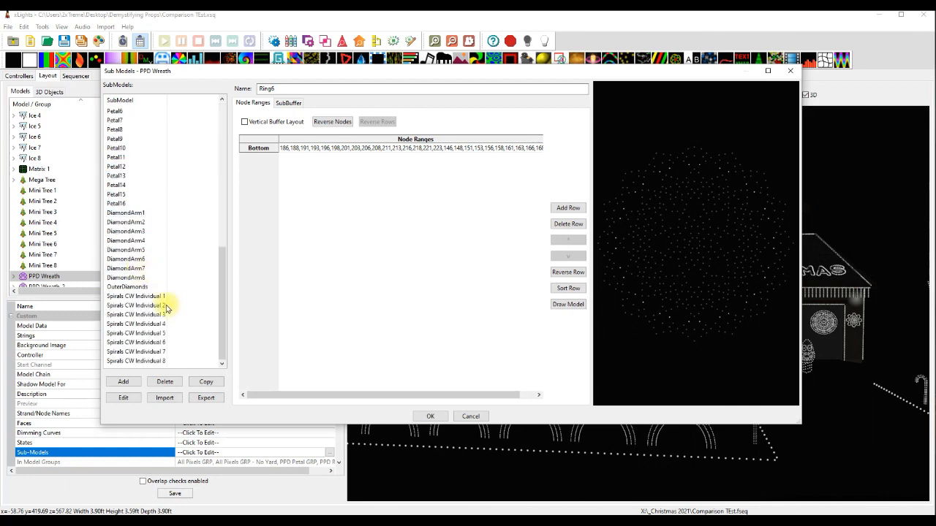
# Compare the Spirals CW Individual 1 submodel with the multi-row SpiralsCW submodel, then close the submodel definitions without saving.
pyautogui.click(151, 299)
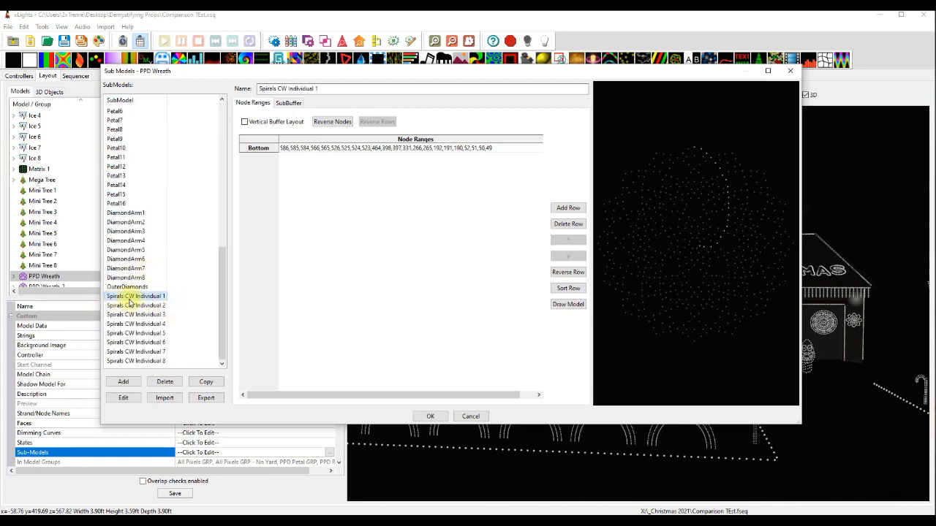
pyautogui.scroll(10, 151, 303)
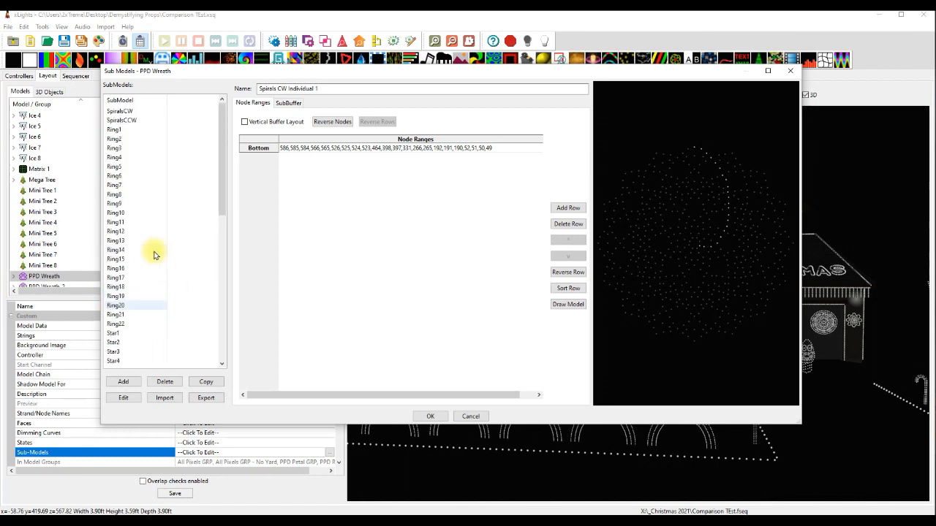
pyautogui.click(125, 112)
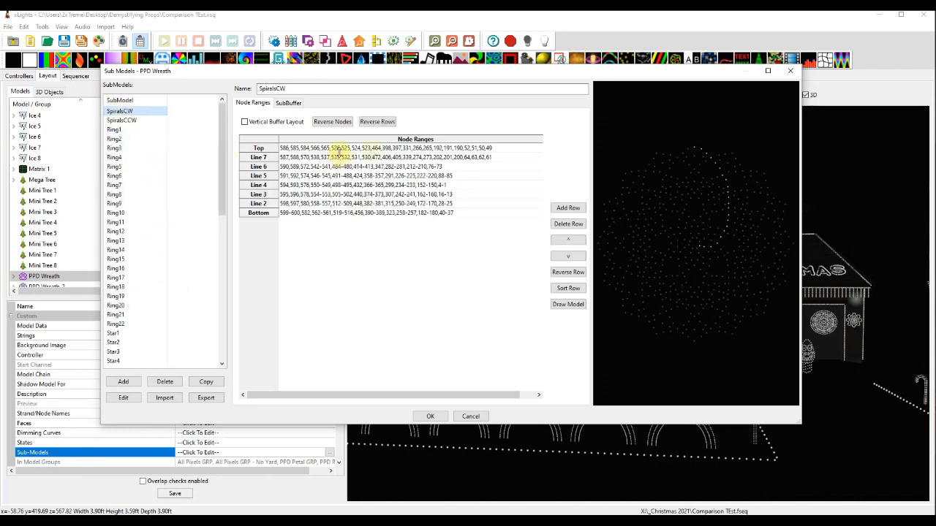
pyautogui.scroll(-10, 158, 287)
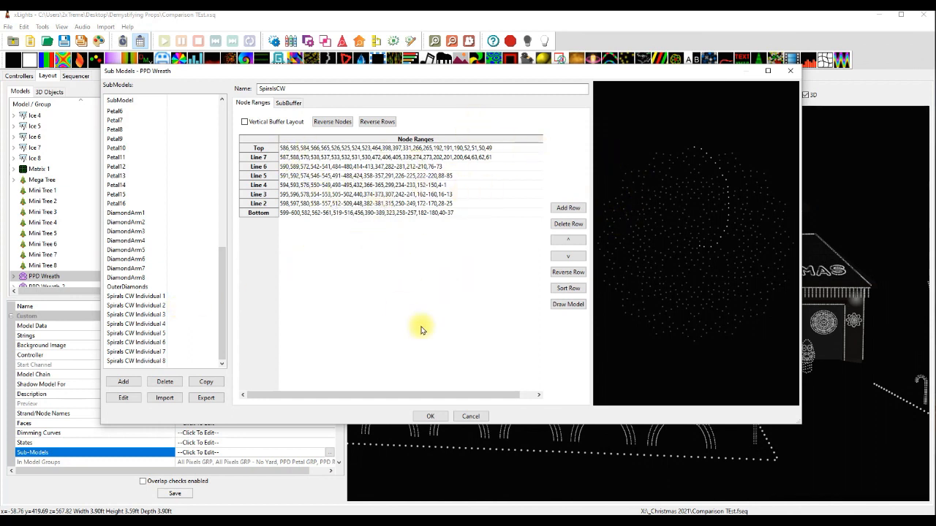
pyautogui.click(472, 417)
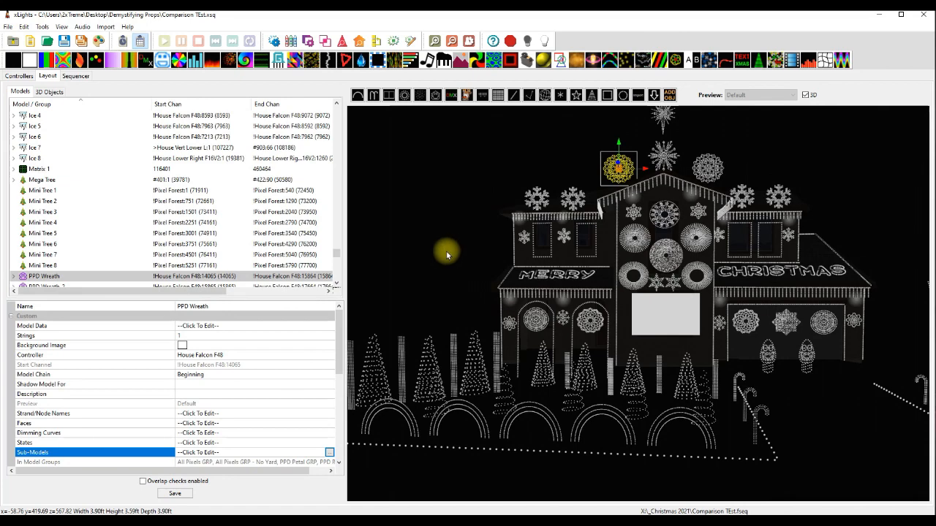
# Switch to the sequencer and preview the PPD Ring GRP Single Strand effect and the PPD Wreath GRP Pinwheel effect.
pyautogui.scroll(5, 447, 251)
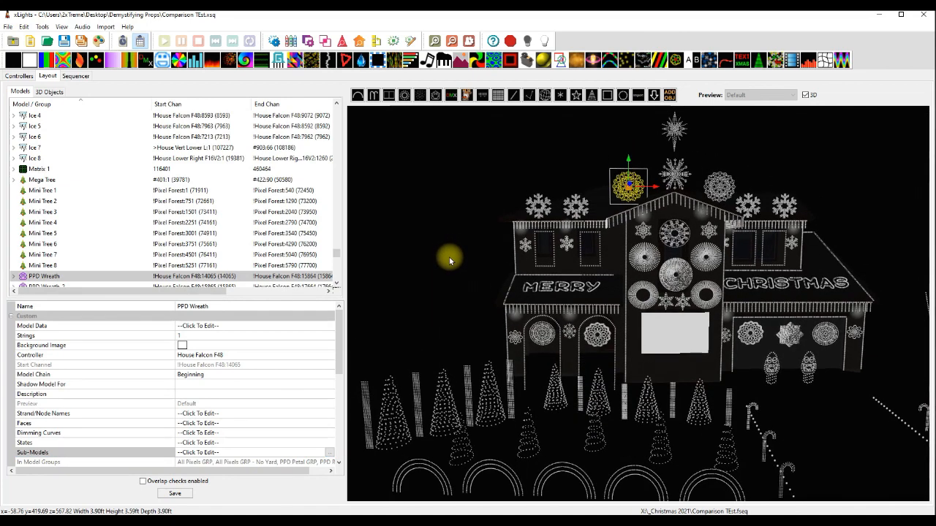
pyautogui.scroll(1, 450, 258)
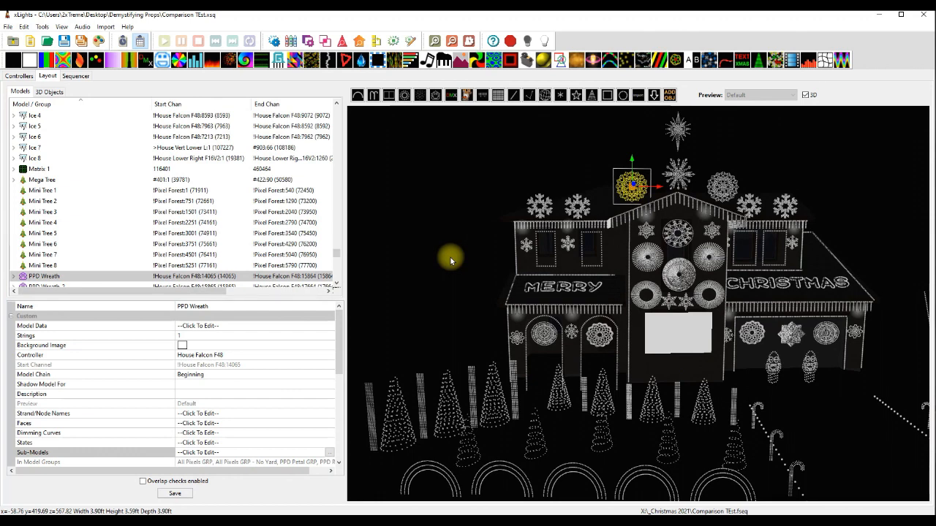
pyautogui.click(76, 76)
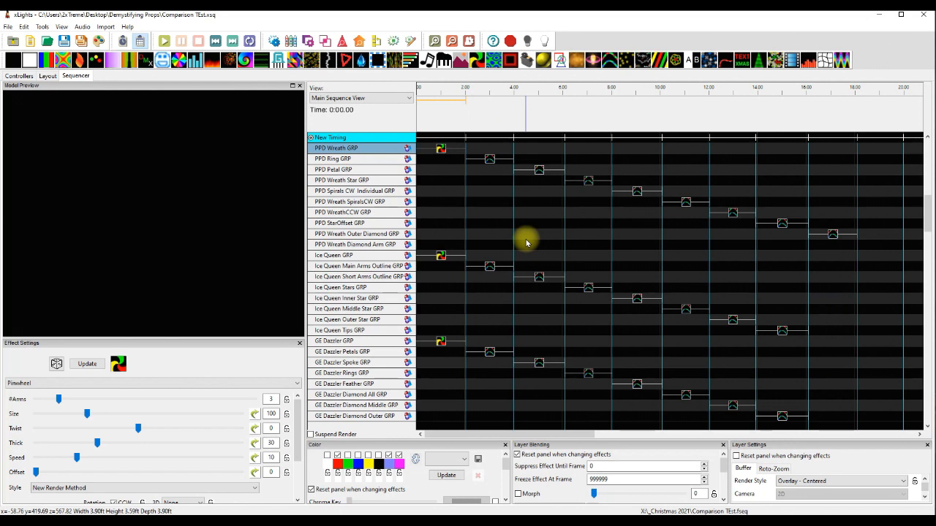
pyautogui.click(489, 161)
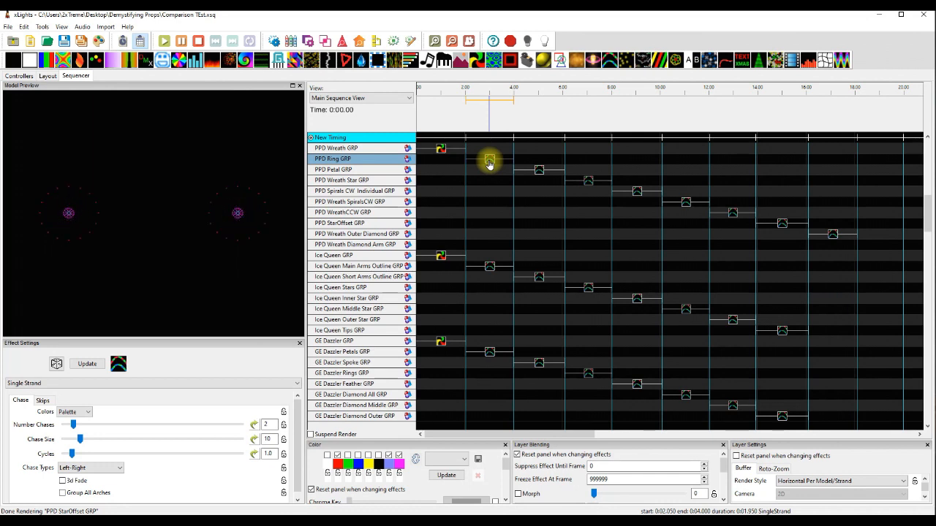
pyautogui.click(469, 164)
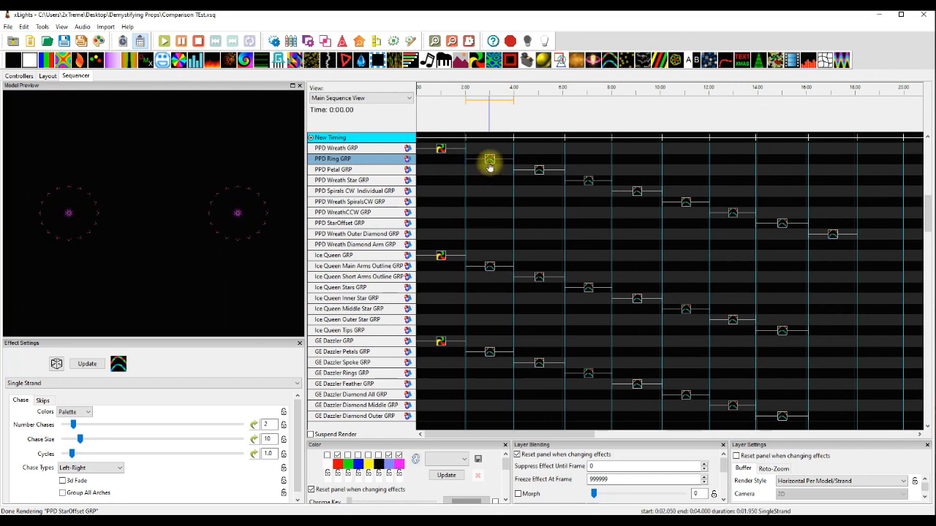
pyautogui.click(439, 150)
pyautogui.click(453, 178)
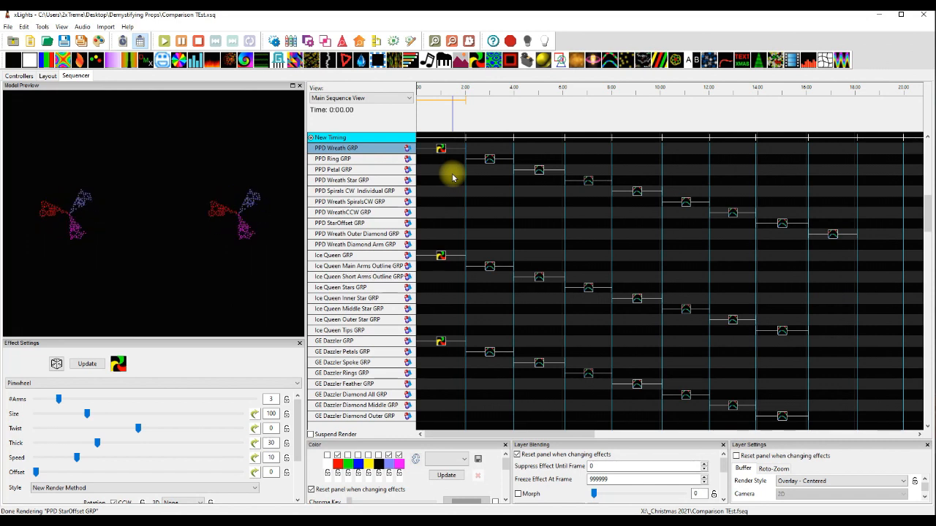
pyautogui.click(436, 153)
pyautogui.click(439, 151)
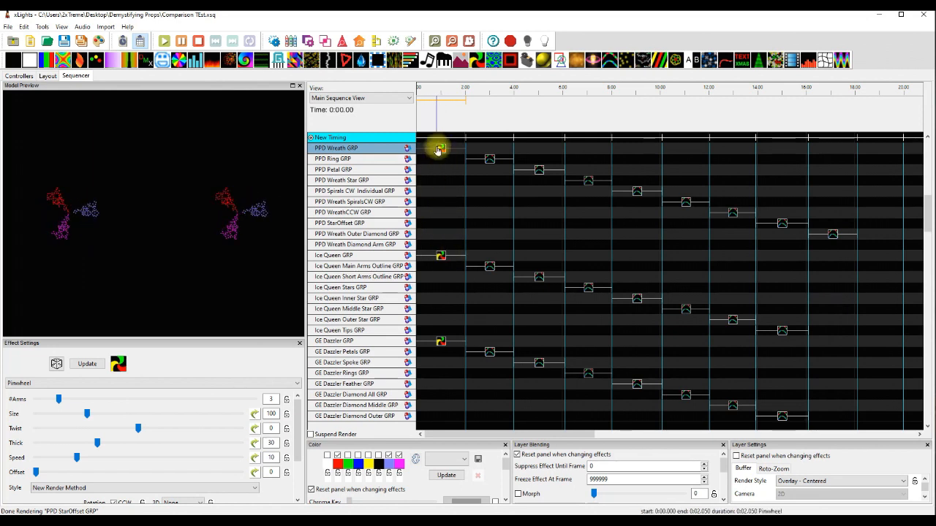
# Preview the Pinwheel effects on the Ice Queen GRP, GE Dazzler GRP and GE Squared GRP rows.
pyautogui.click(441, 258)
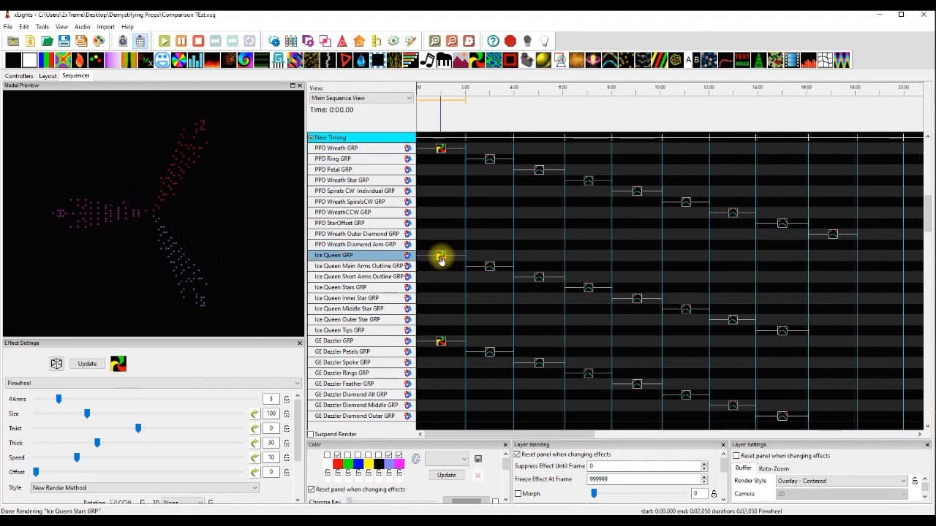
pyautogui.click(440, 342)
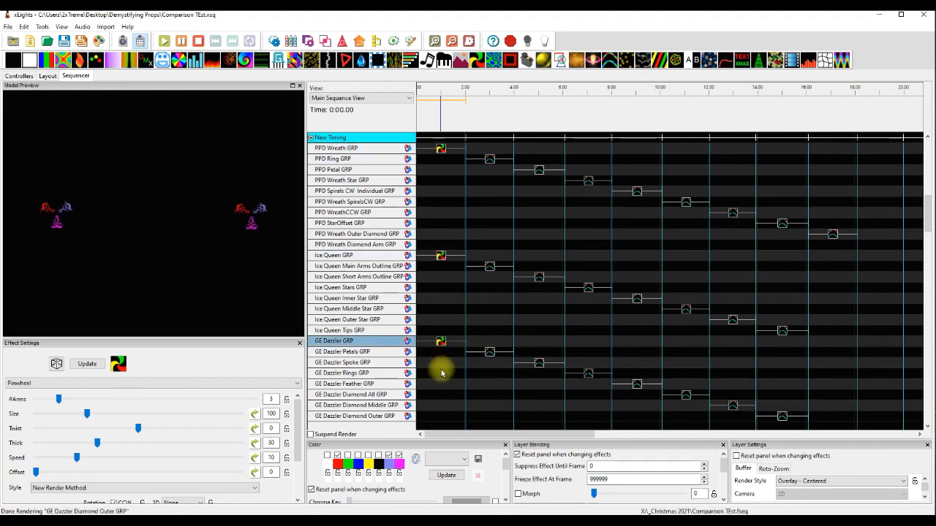
pyautogui.scroll(-1, 441, 371)
pyautogui.scroll(-6, 441, 373)
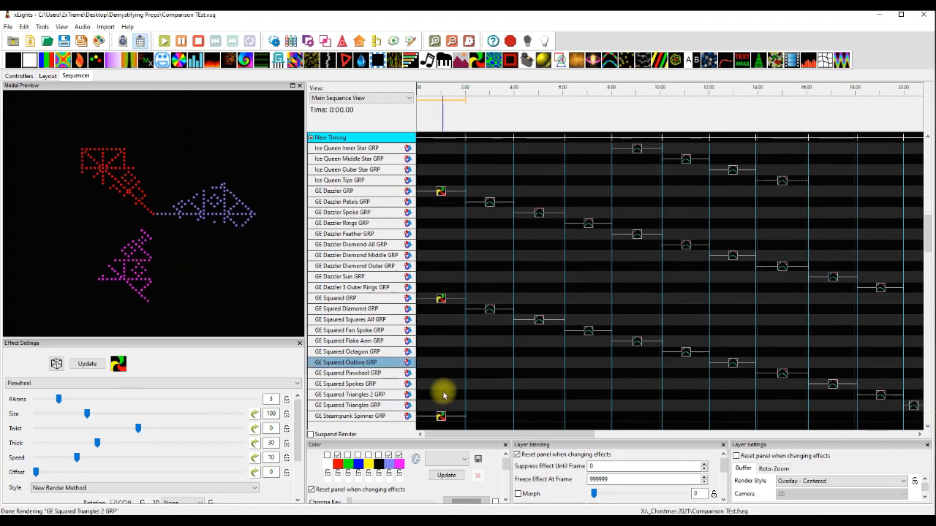
# Preview the Pinwheel effects on the GE Steampunk Spinner GRP, GE Grand Illusion GRP and GE Rosa Grande GRP rows.
pyautogui.click(441, 353)
pyautogui.scroll(-1, 441, 397)
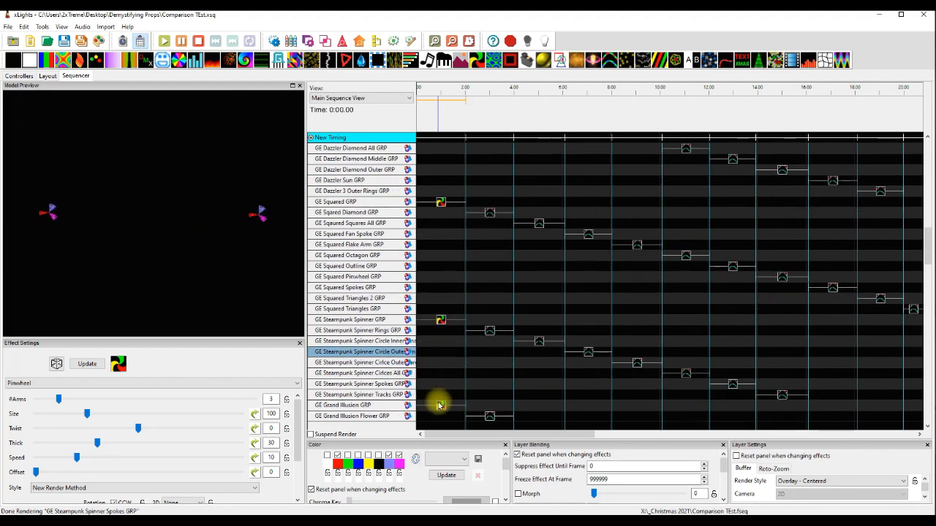
pyautogui.scroll(-1, 450, 357)
pyautogui.click(443, 357)
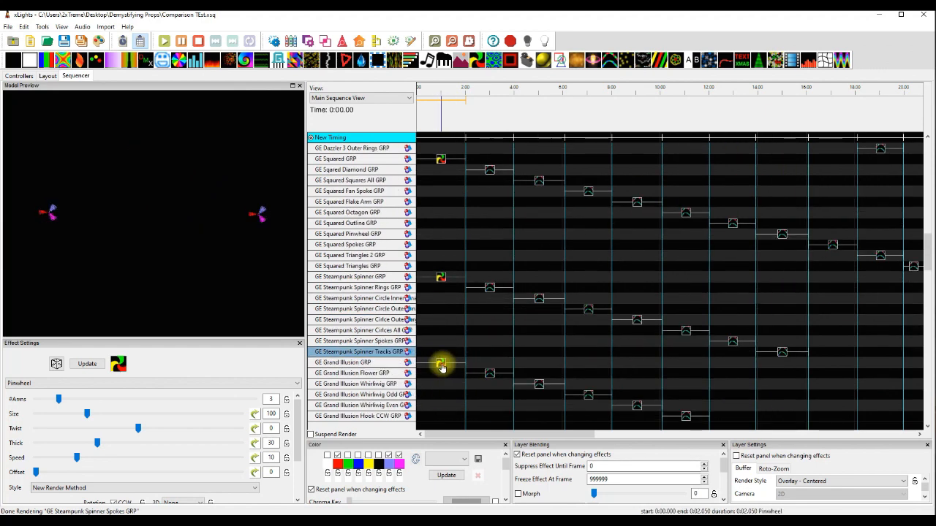
pyautogui.scroll(-2, 442, 381)
pyautogui.scroll(-3, 442, 397)
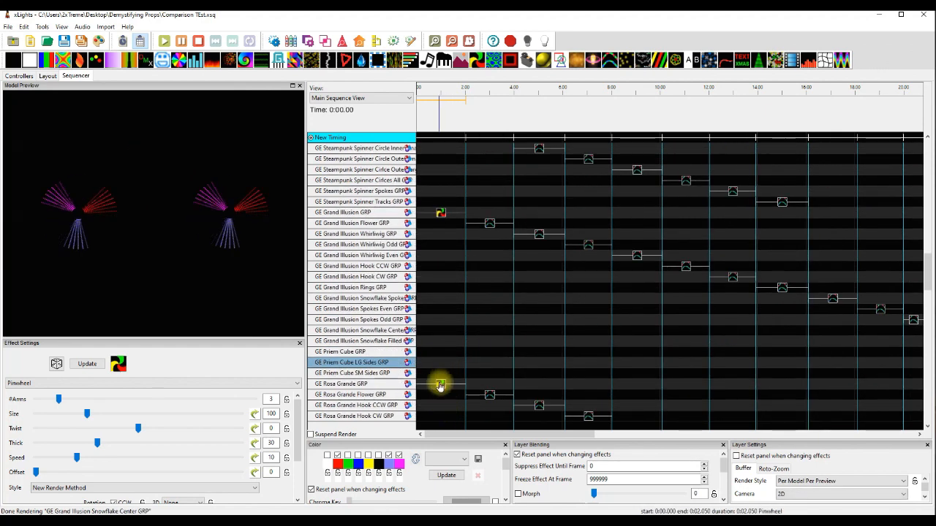
pyautogui.click(441, 385)
pyautogui.scroll(-1, 443, 403)
pyautogui.scroll(-3, 442, 403)
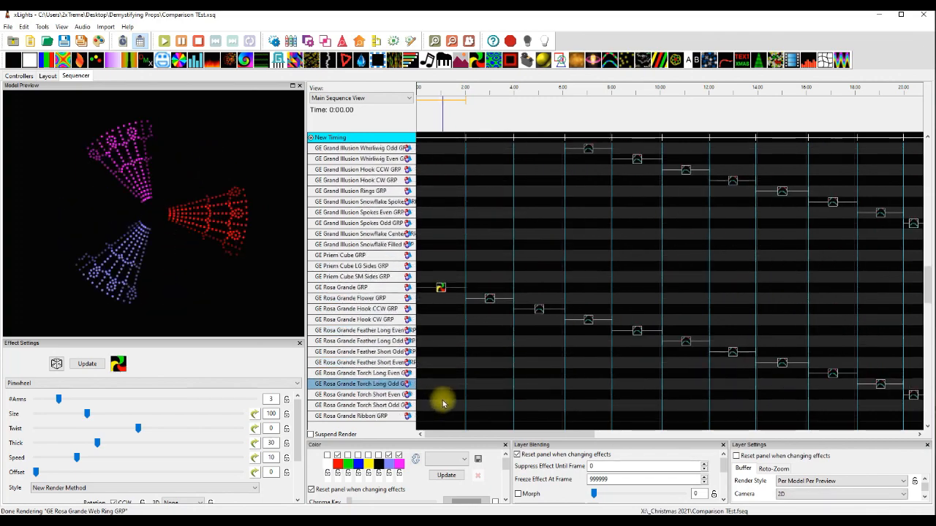
# Return to the PPD Wreath rows and preview the Single Strand effects on the PPD Ring, PPD Petal and PPD Wreath Star groups.
pyautogui.moveTo(920, 274); pyautogui.dragTo(927, 197)
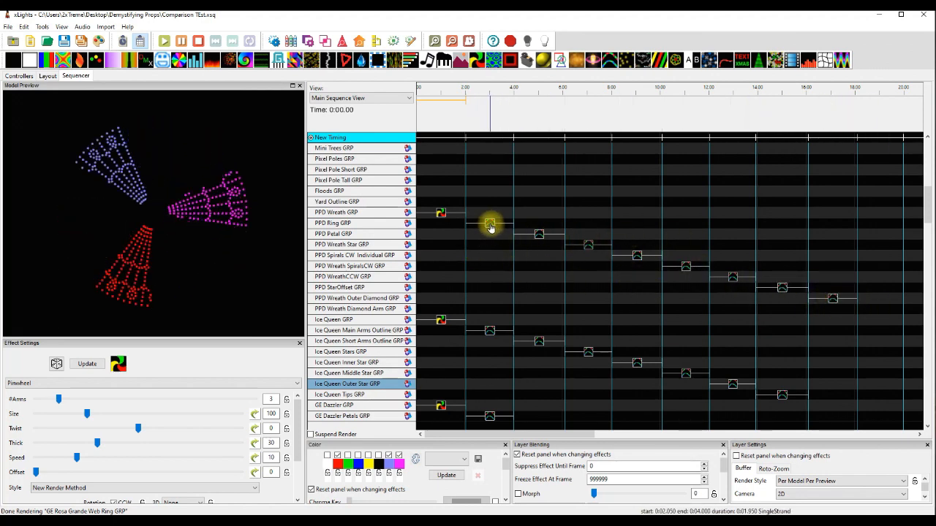
pyautogui.click(489, 227)
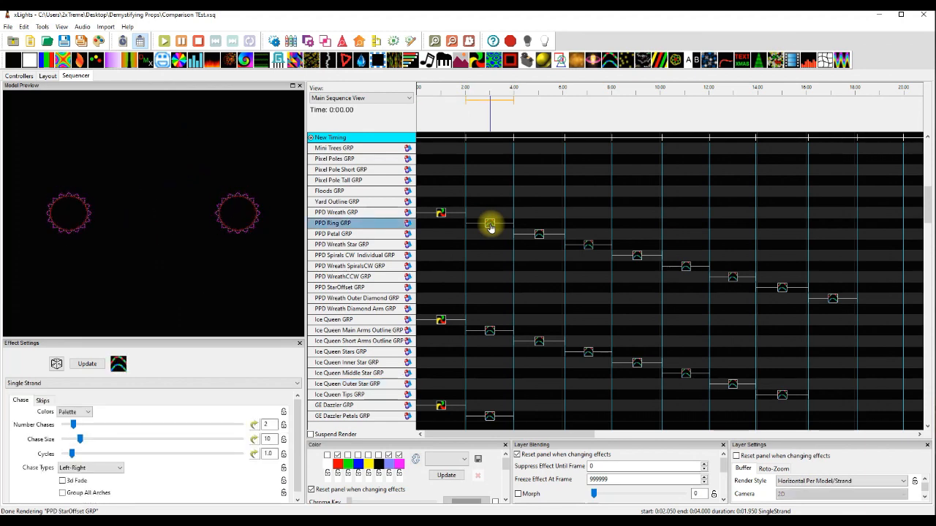
pyautogui.click(540, 235)
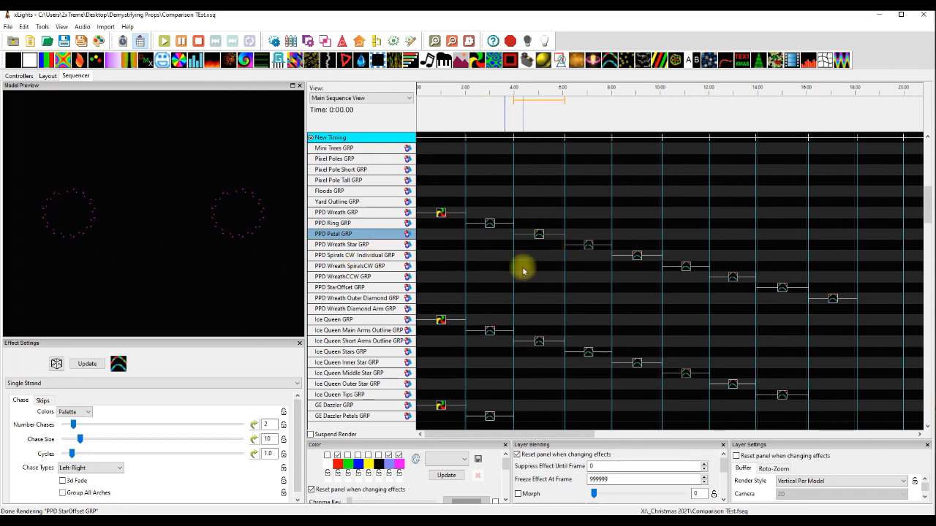
pyautogui.click(587, 247)
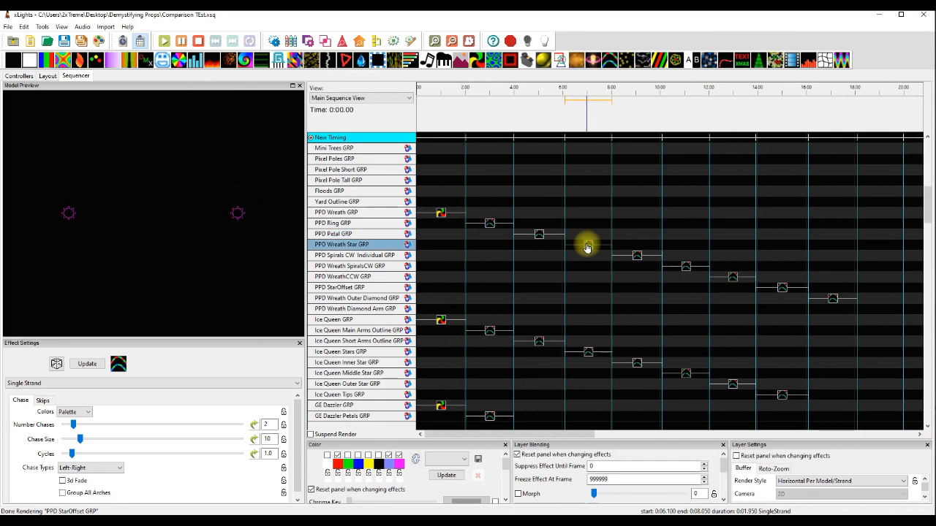
# Compare the Single Strand effects on PPD Spirals CW Individual and PPD Wreath SpiralsCW, moving the SpiralsCW effect to the Individual row and back.
pyautogui.click(637, 258)
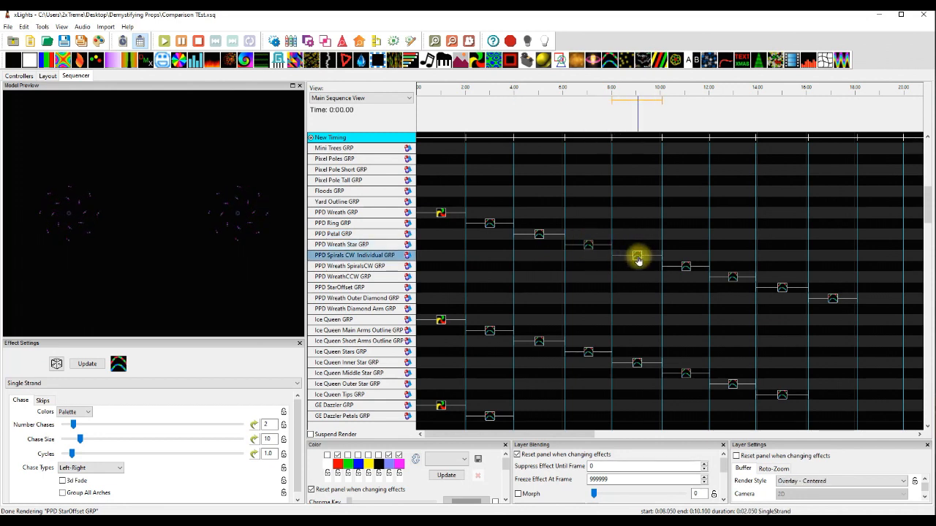
pyautogui.click(686, 266)
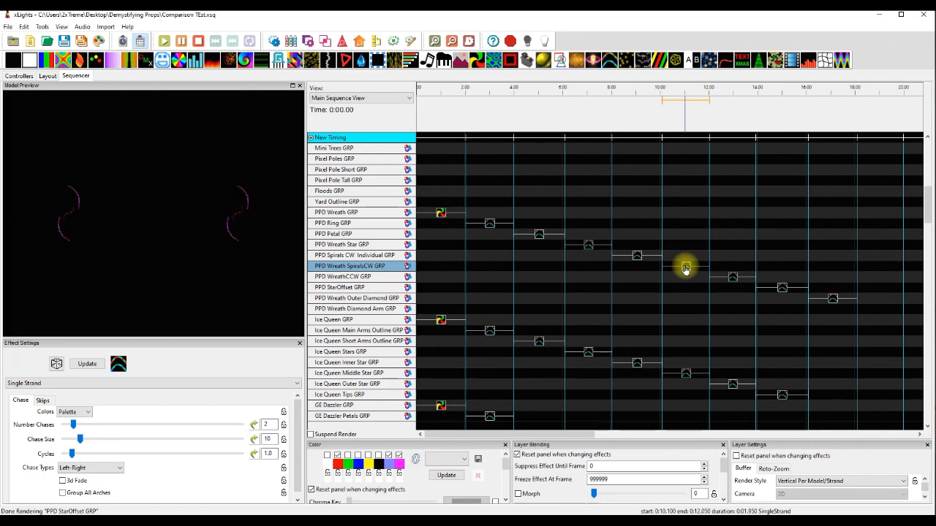
pyautogui.moveTo(686, 268); pyautogui.dragTo(686, 256)
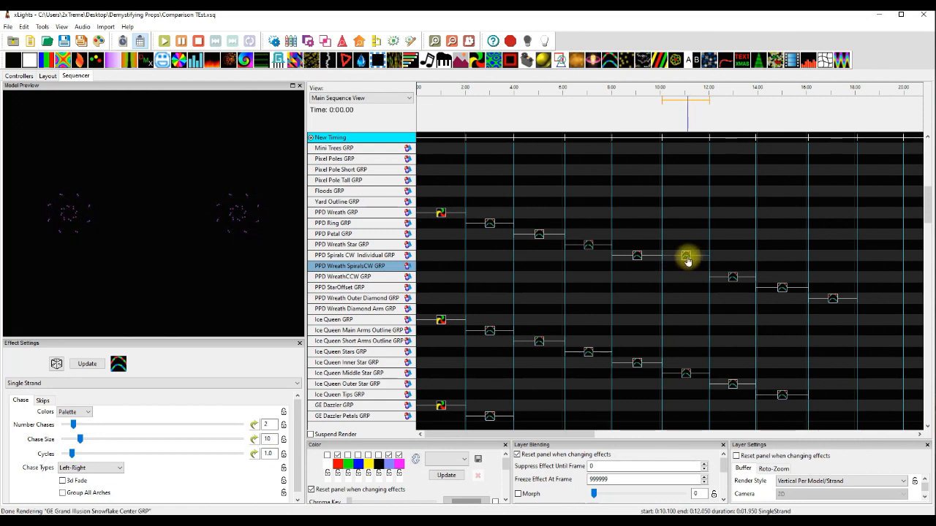
pyautogui.moveTo(688, 258); pyautogui.dragTo(687, 262)
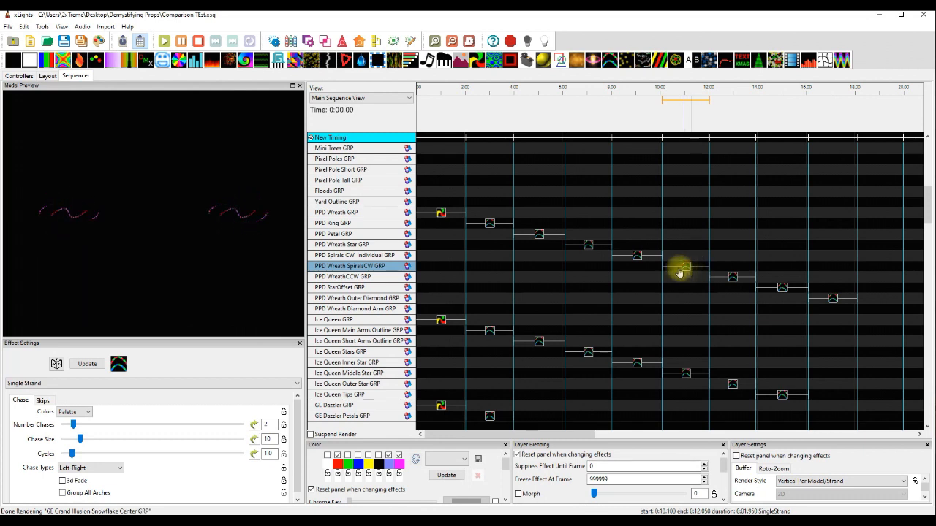
# Preview the Single Strand effects on the PPD WreathCCW, PPD StarOffset and PPD Wreath Outer Diamond groups.
pyautogui.click(733, 278)
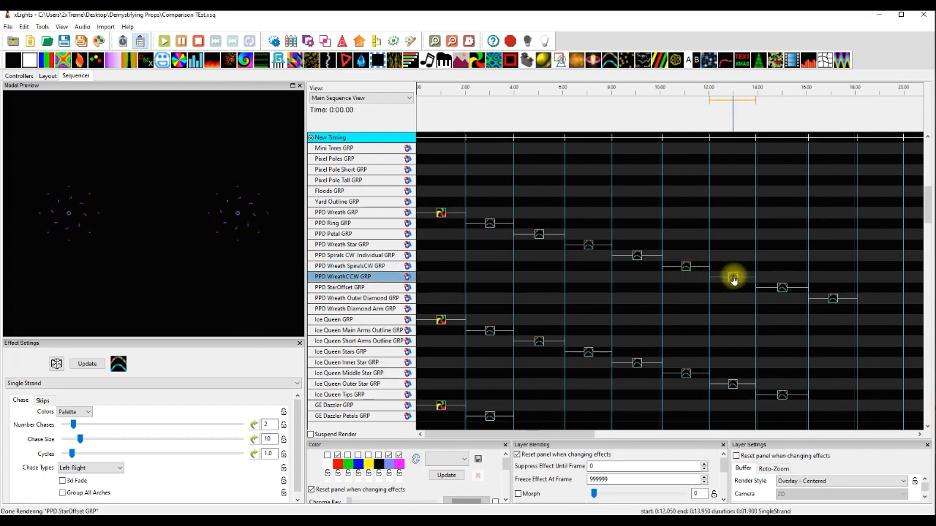
pyautogui.click(781, 290)
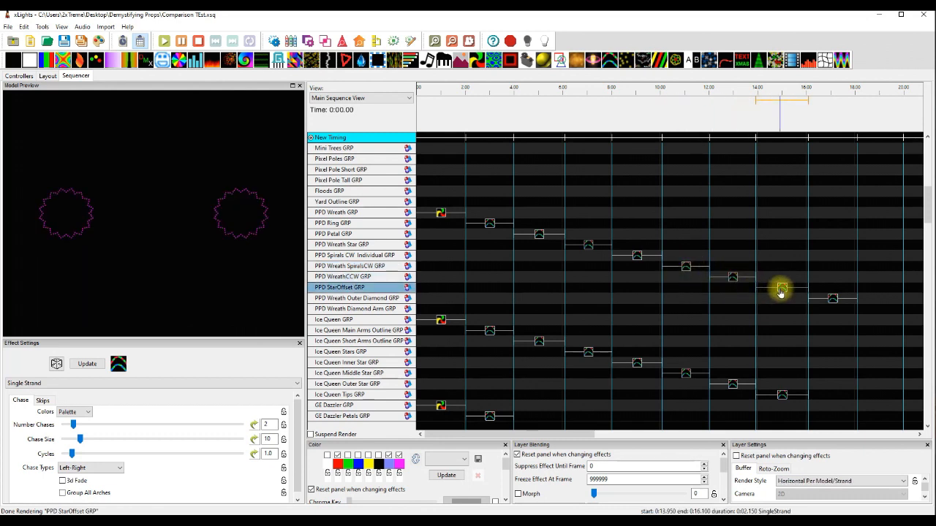
pyautogui.click(830, 299)
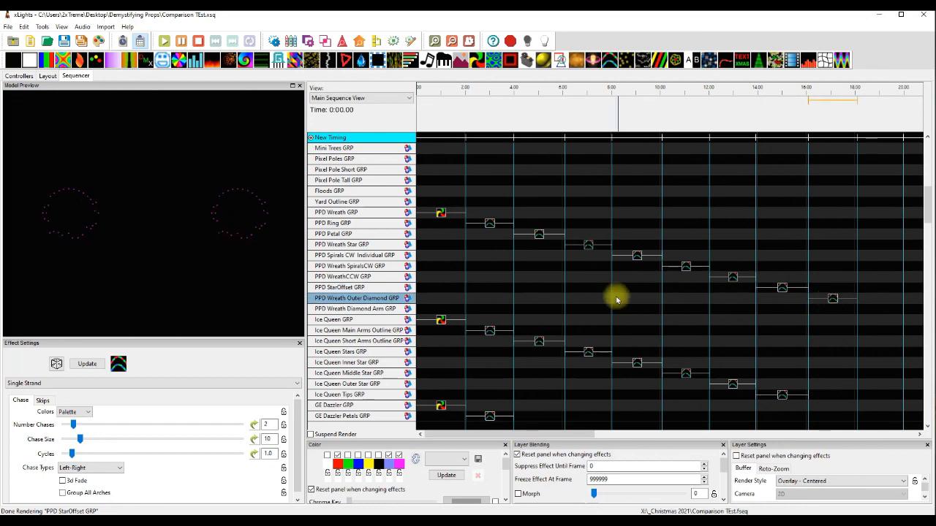
# Replay the PPD submodel effects in reverse order, from PPD StarOffset GRP back up to PPD Ring GRP.
pyautogui.click(780, 288)
pyautogui.click(732, 278)
pyautogui.click(685, 267)
pyautogui.click(636, 258)
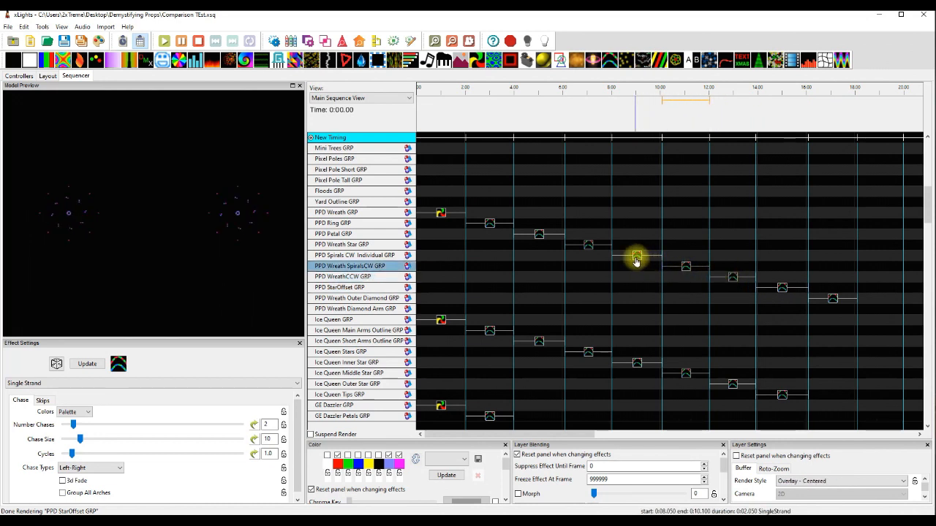
pyautogui.click(588, 246)
pyautogui.click(539, 235)
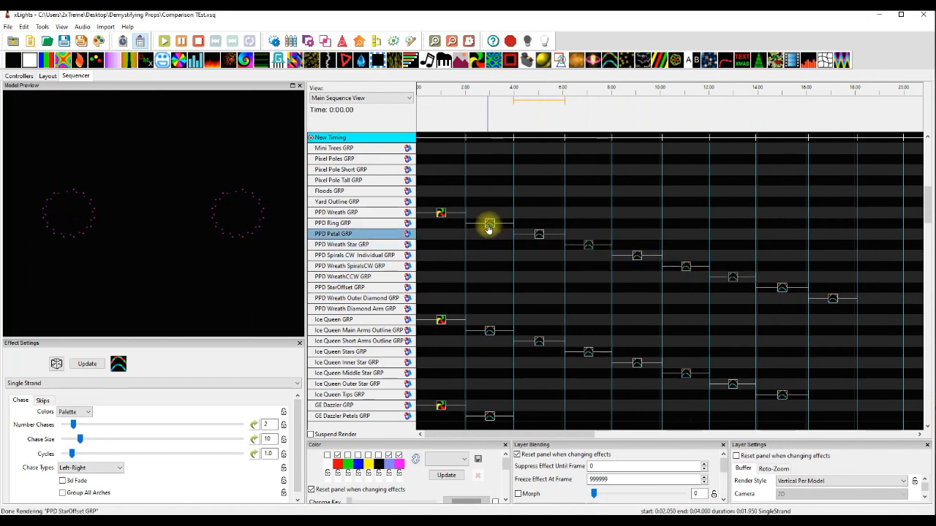
pyautogui.click(488, 224)
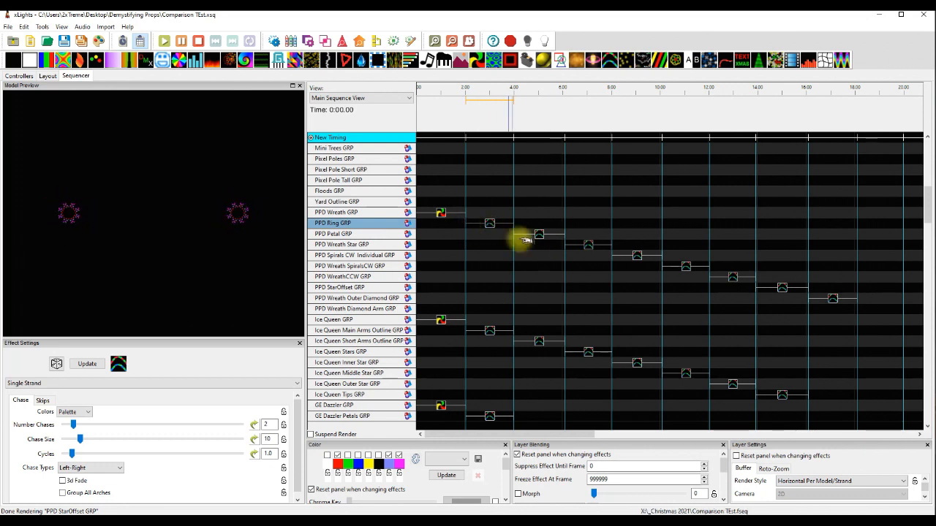
# For the Ice Queen Main Arms Outline effect, try the Horizontal Per Model/Strand render style, then set it to Overlay - Centered.
pyautogui.click(489, 331)
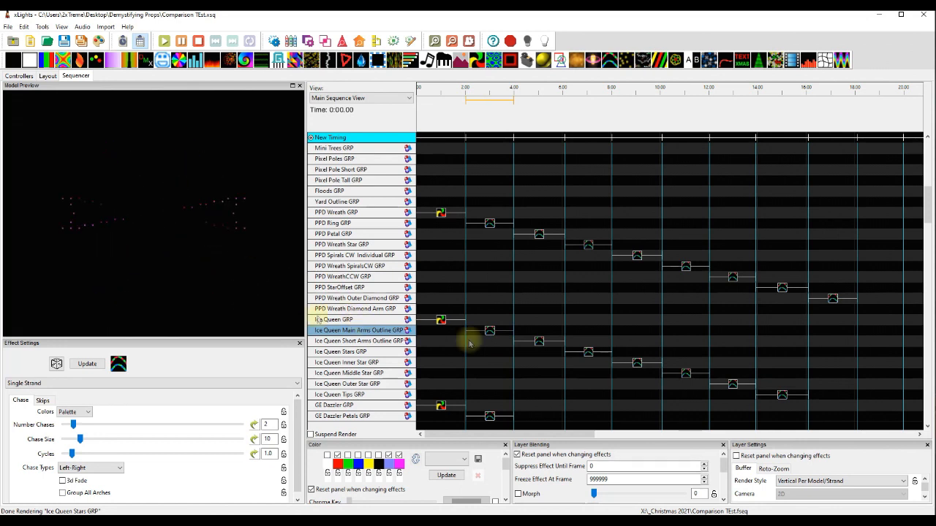
pyautogui.click(809, 483)
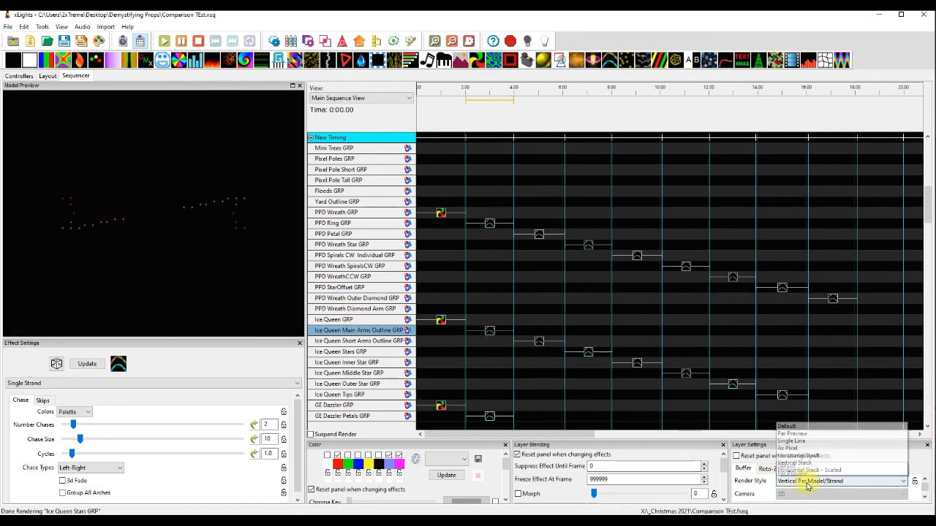
pyautogui.click(797, 417)
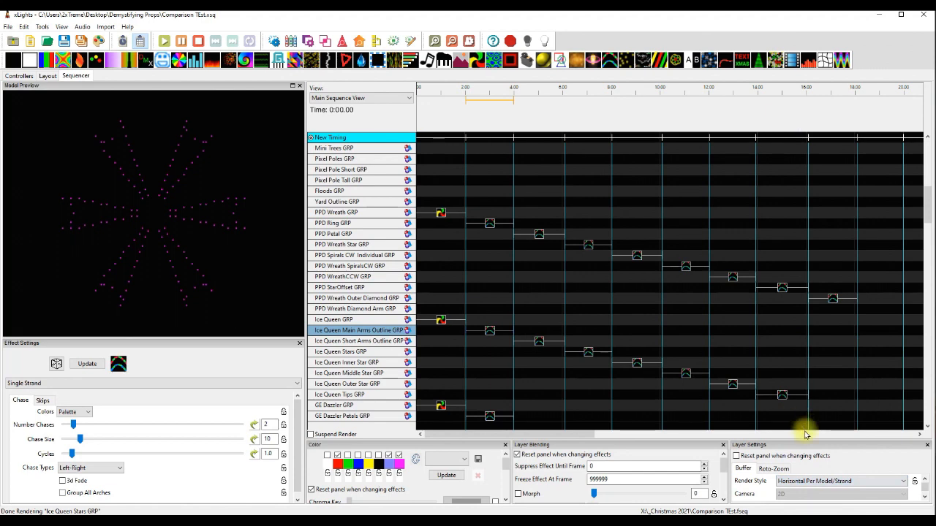
pyautogui.click(804, 481)
pyautogui.click(801, 429)
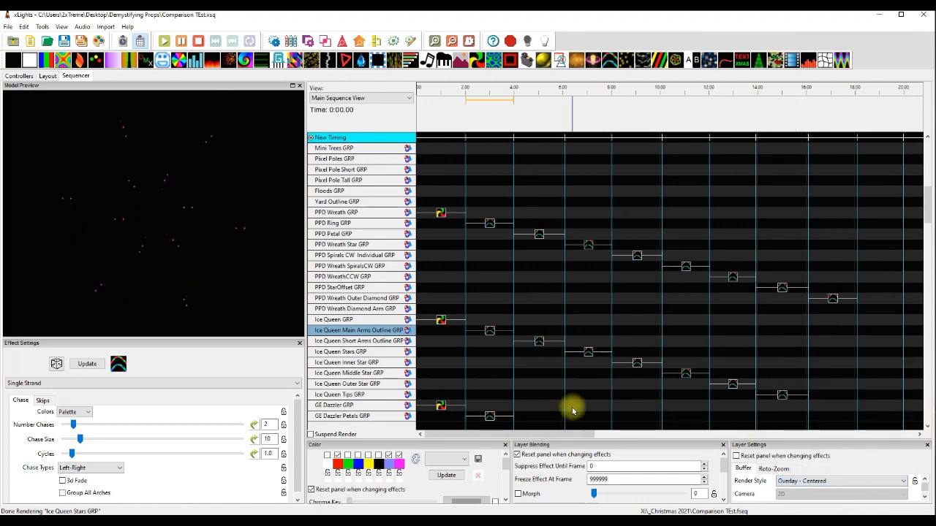
# Preview the Single Strand effects on the Ice Queen Short Arms Outline, Stars, Inner Star, Middle Star and Outer Star groups.
pyautogui.click(538, 342)
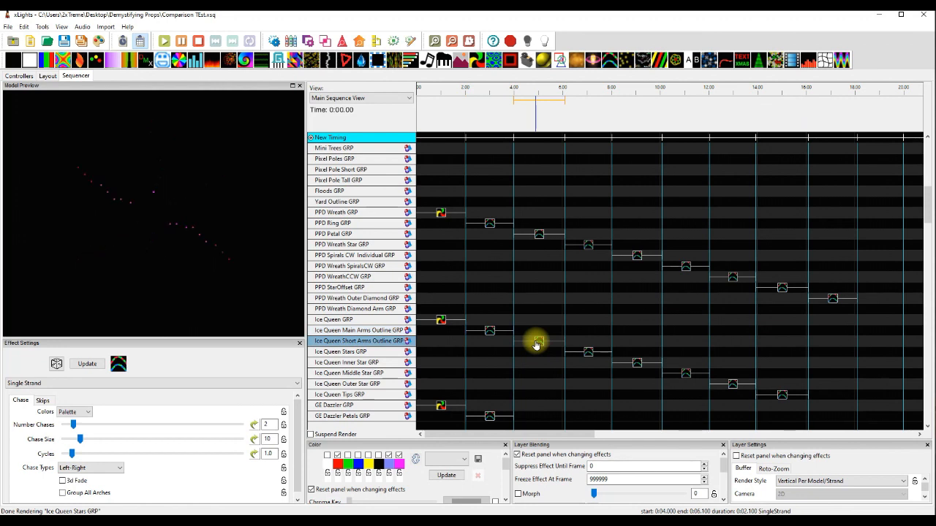
pyautogui.click(590, 353)
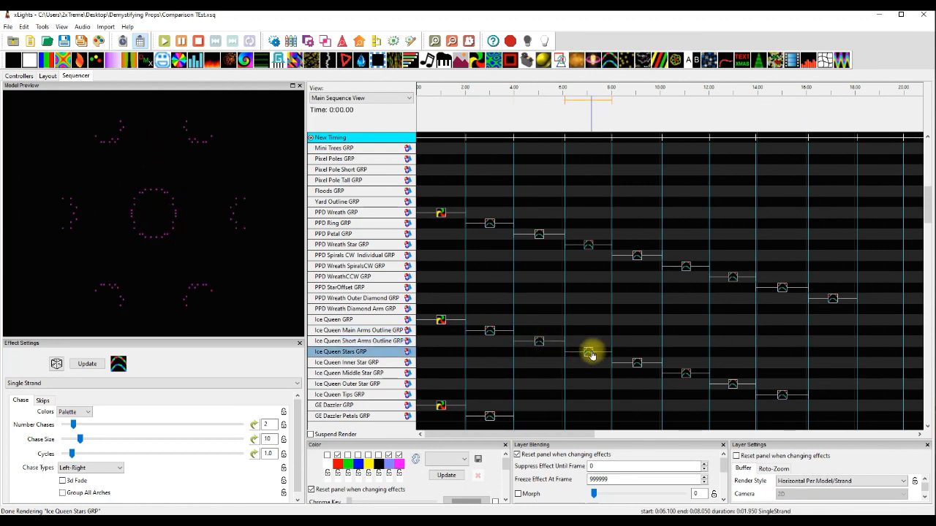
pyautogui.click(637, 363)
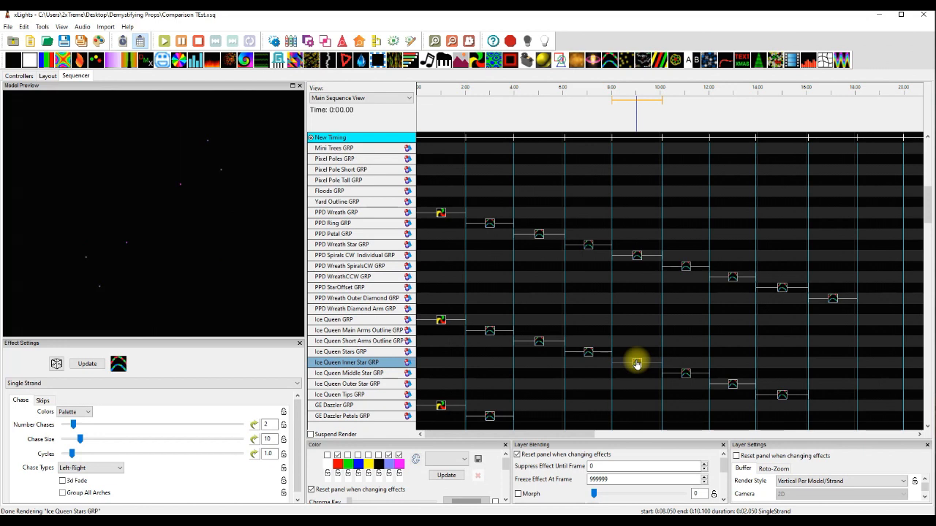
pyautogui.click(686, 374)
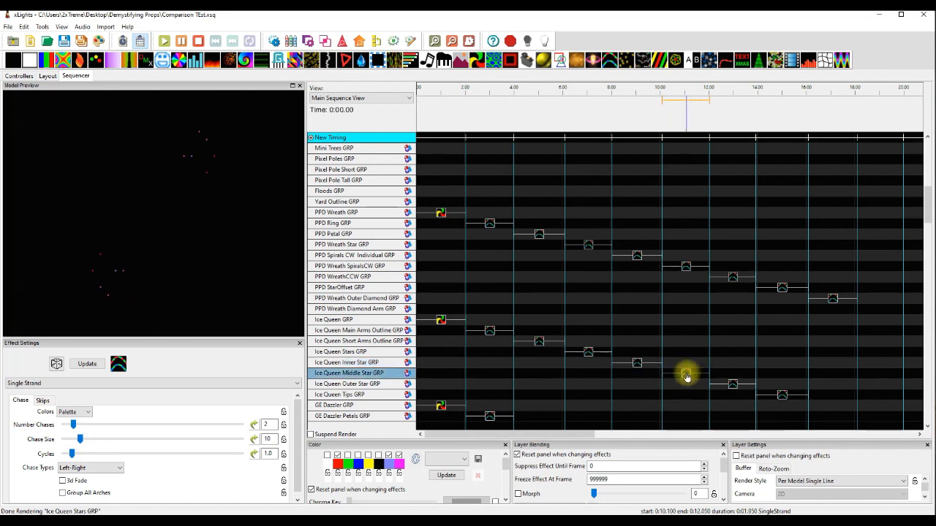
pyautogui.click(732, 385)
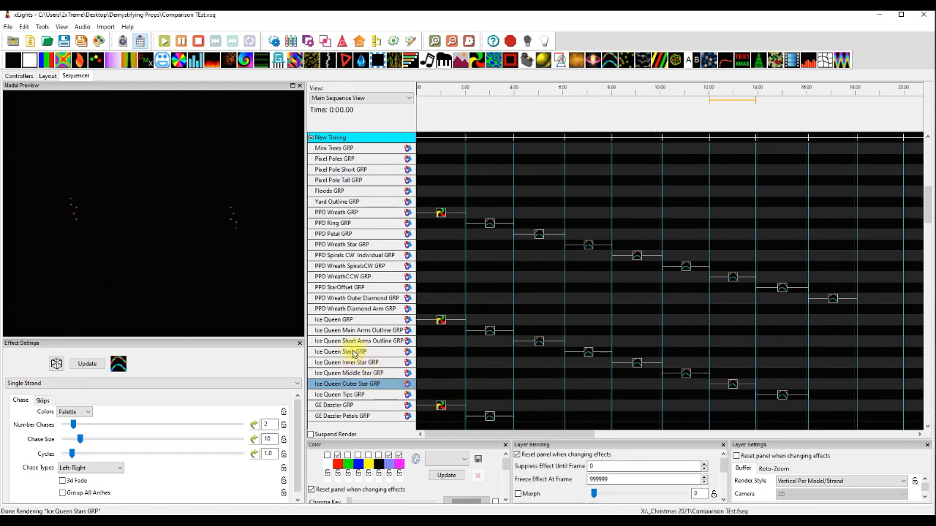
# Preview the Ice Queen Inner Star and Outer Star effects again, followed by the Ice Queen Tips GRP effect.
pyautogui.click(639, 364)
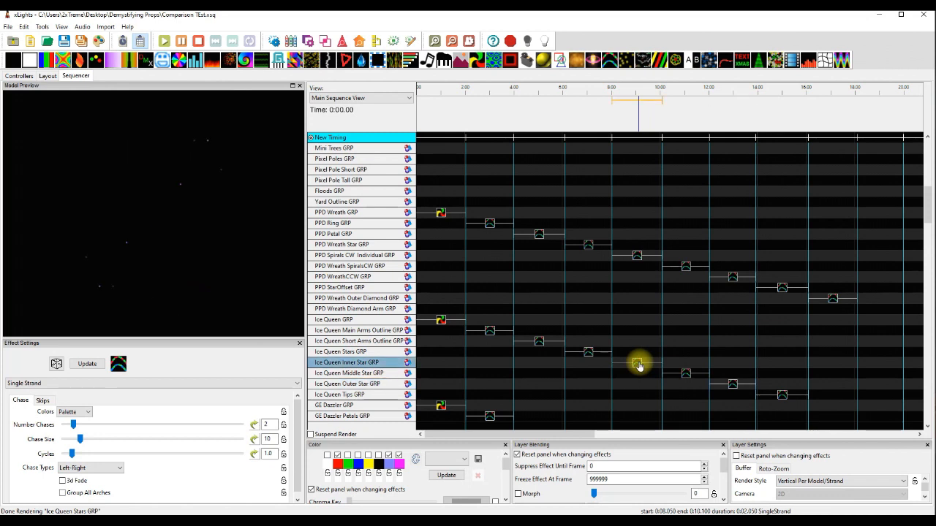
pyautogui.click(732, 385)
pyautogui.click(781, 398)
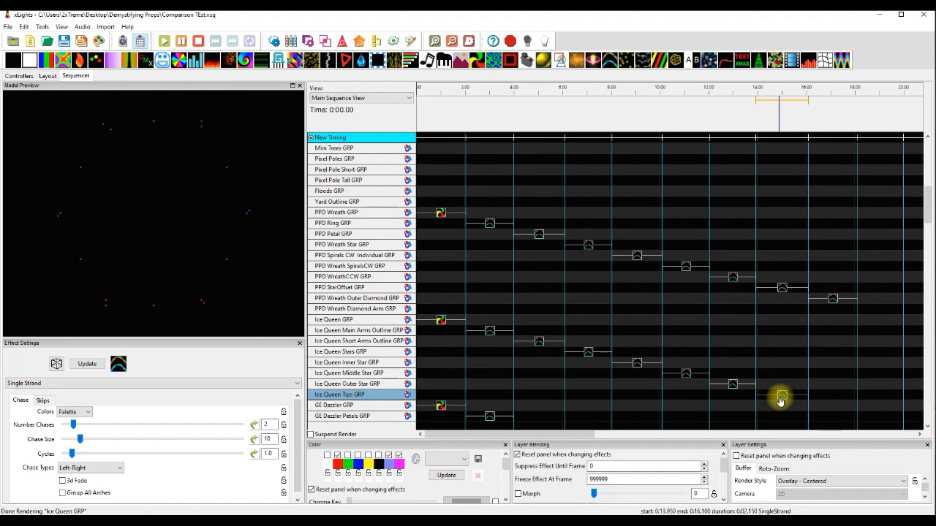
# Preview the Pinwheel effect on GE Dazzler GRP and the Single Strand effect on GE Dazzler Petals GRP.
pyautogui.scroll(-5, 708, 398)
pyautogui.click(427, 266)
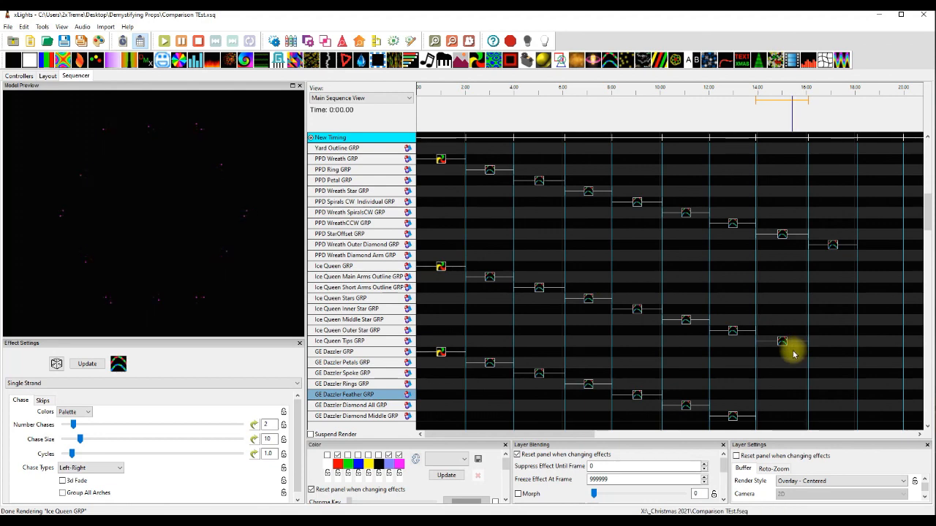
pyautogui.scroll(-2, 529, 418)
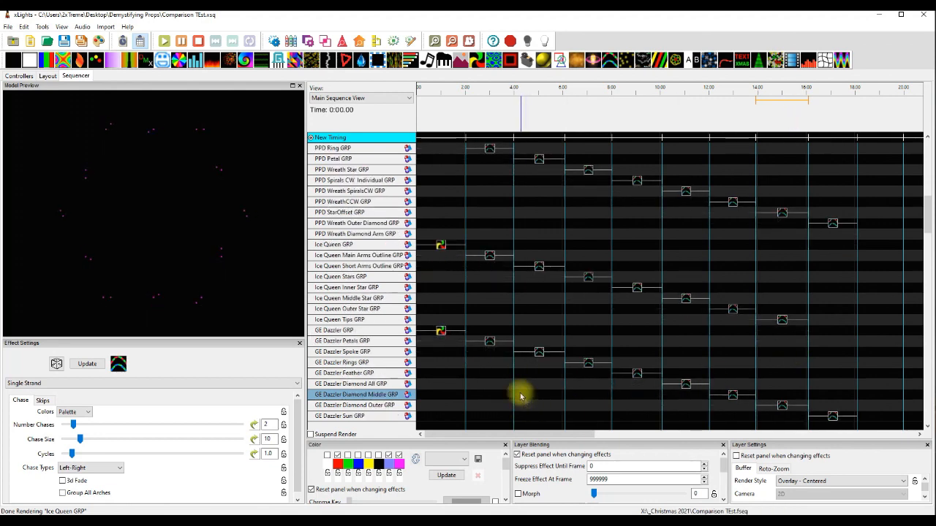
pyautogui.scroll(-3, 537, 391)
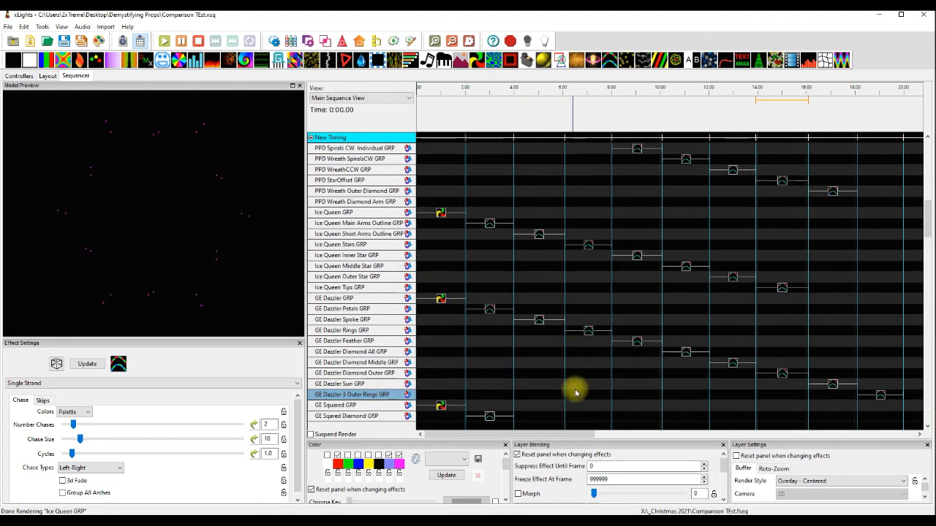
pyautogui.scroll(-2, 578, 392)
pyautogui.click(441, 278)
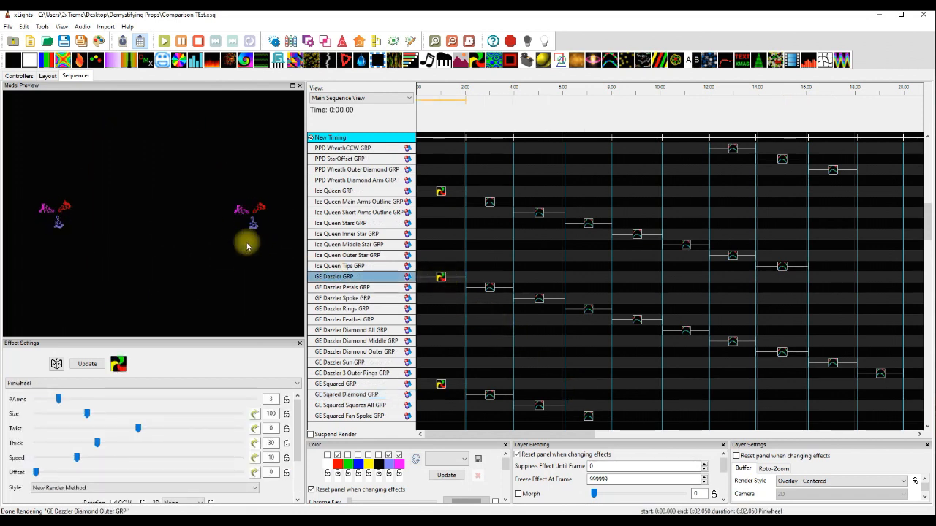
pyautogui.click(492, 289)
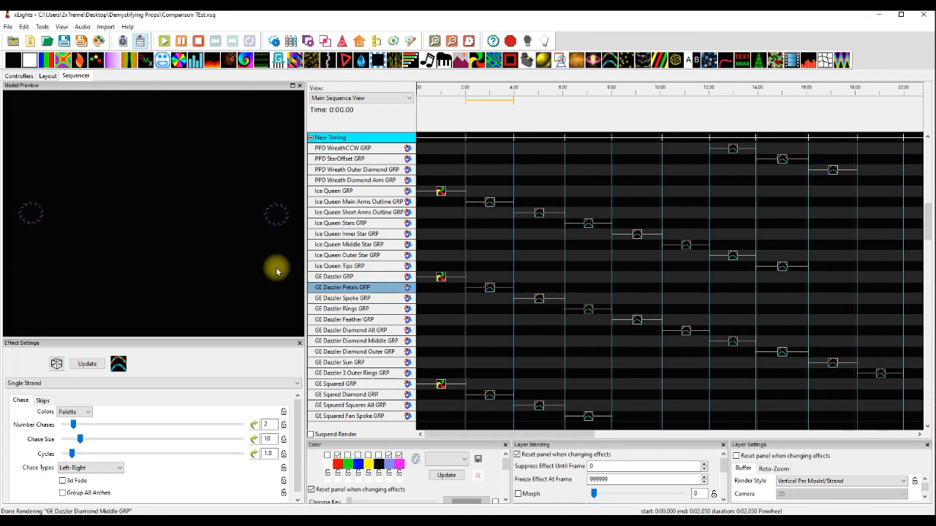
# For the GE Dazzler Spoke effect, try the Overlay - Centered render style, then set it to Vertical Per Model/Strand.
pyautogui.click(539, 300)
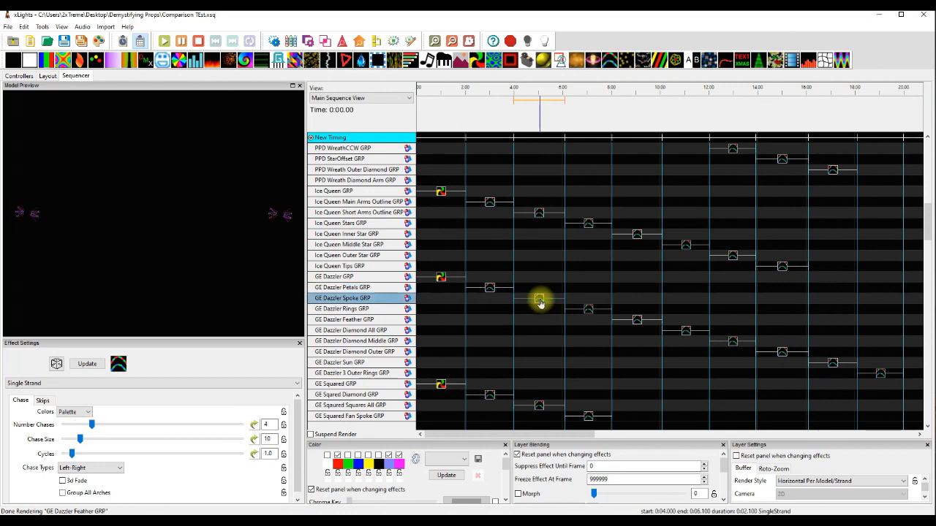
pyautogui.click(841, 481)
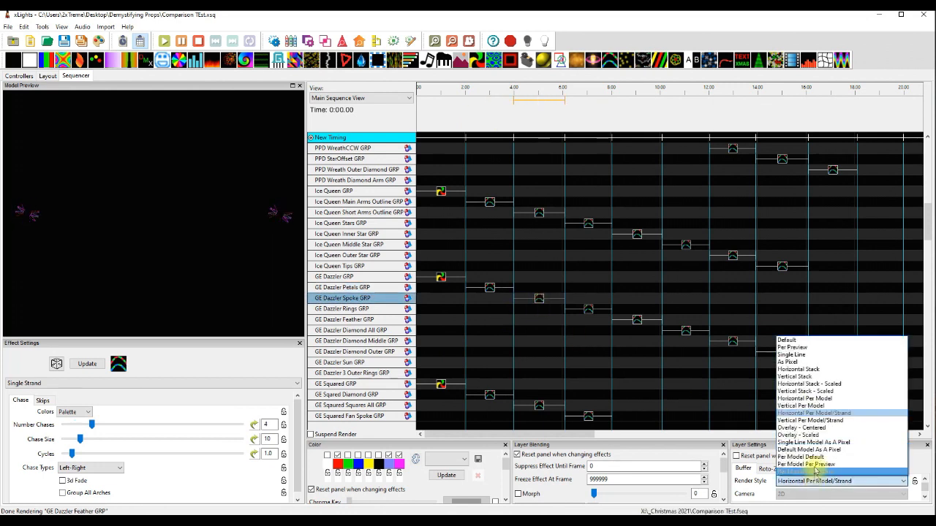
pyautogui.click(801, 428)
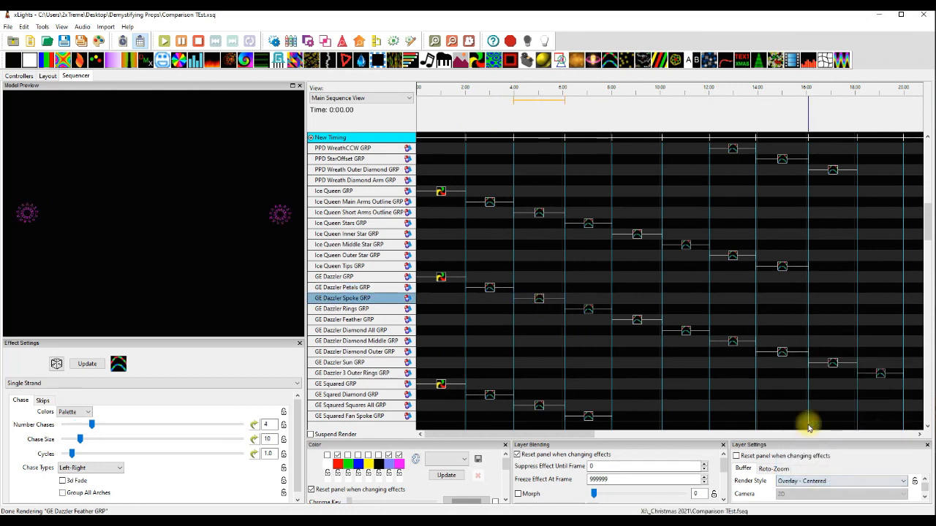
pyautogui.click(813, 481)
pyautogui.click(797, 424)
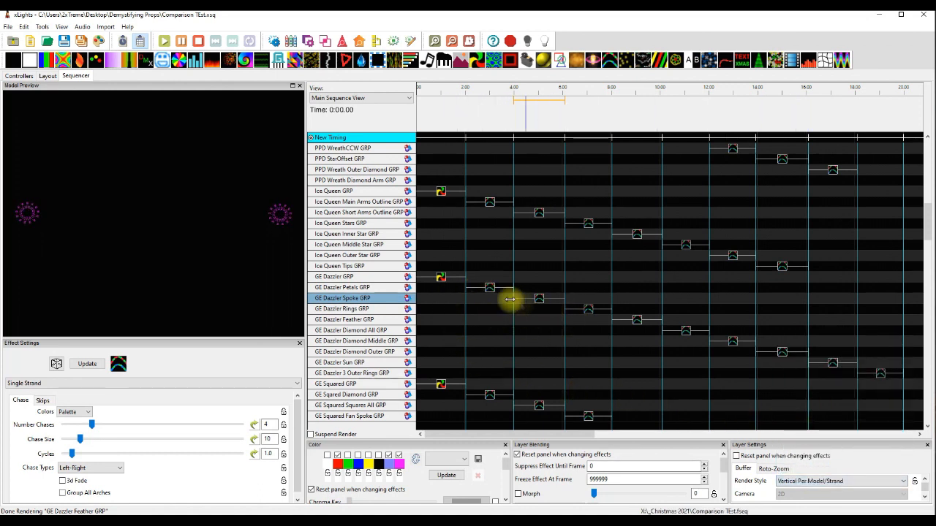
# Preview the Single Strand effects on the GE Dazzler Rings, Feather, Diamond All, Diamond Middle and Diamond Outer groups.
pyautogui.click(590, 310)
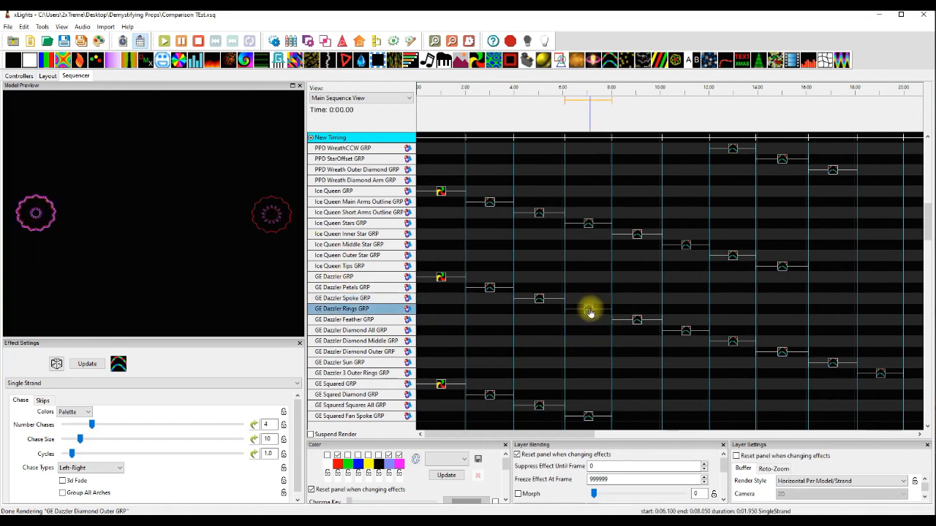
pyautogui.click(637, 322)
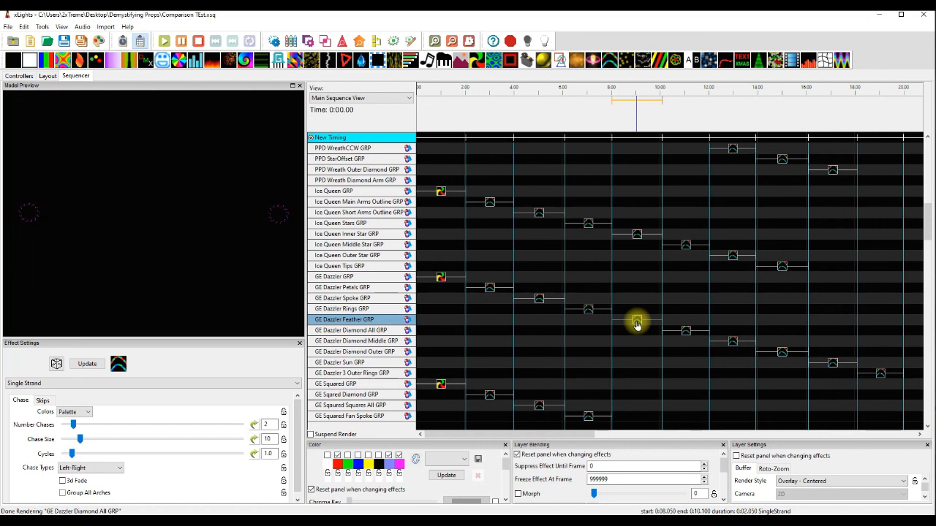
pyautogui.click(685, 333)
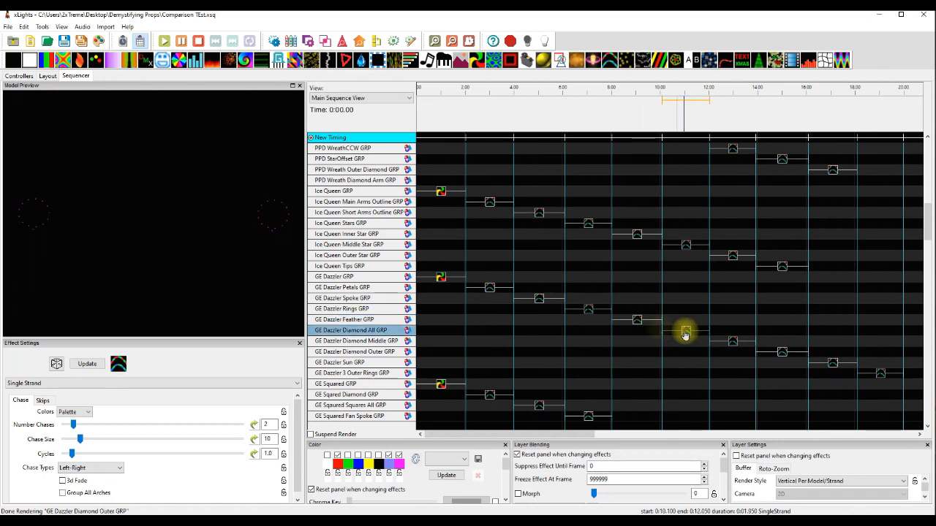
pyautogui.click(732, 342)
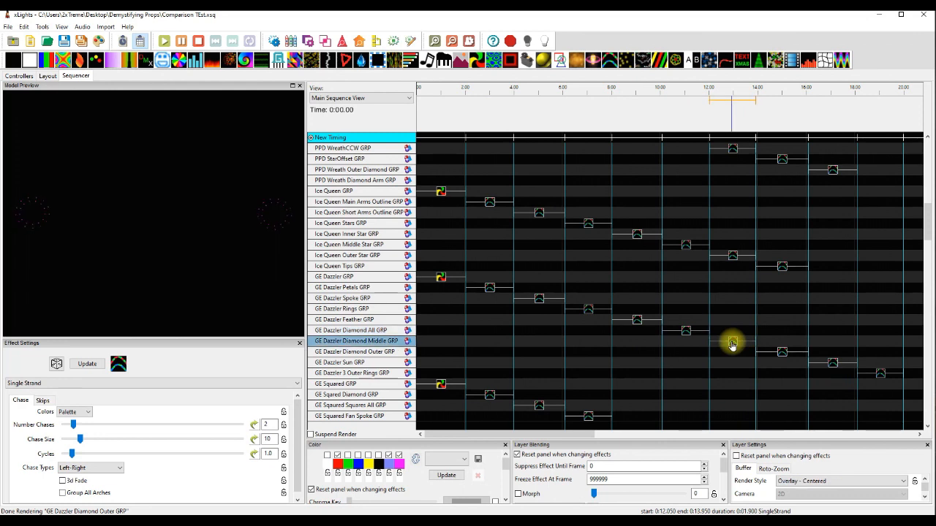
pyautogui.click(782, 353)
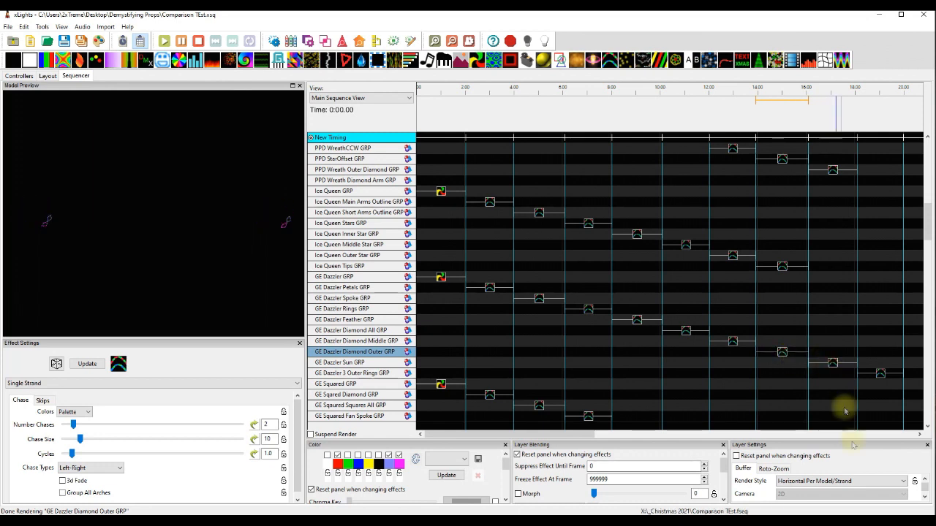
# Set the GE Dazzler Diamond Outer effect's render style to Vertical Per Model/Strand, and preview the GE Dazzler Sun and 3 Outer Rings effects.
pyautogui.click(801, 482)
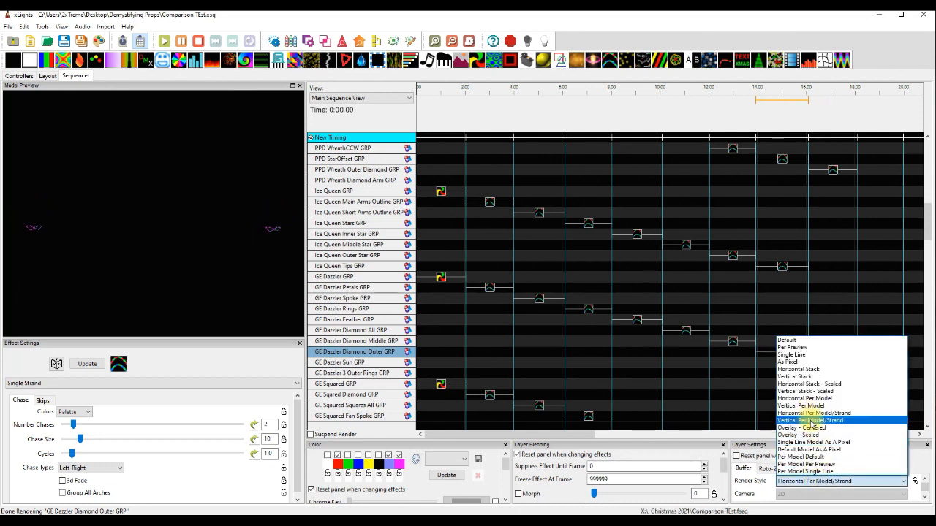
pyautogui.click(811, 421)
pyautogui.click(833, 363)
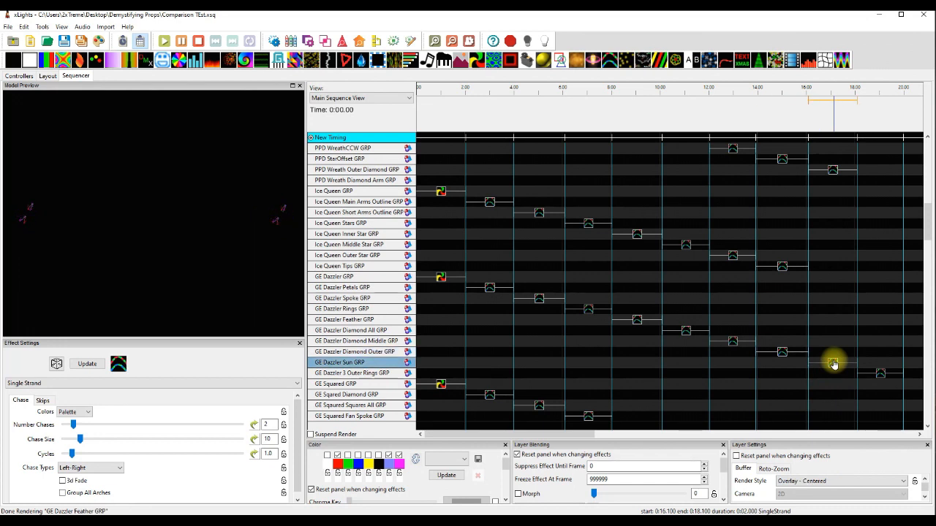
pyautogui.click(880, 373)
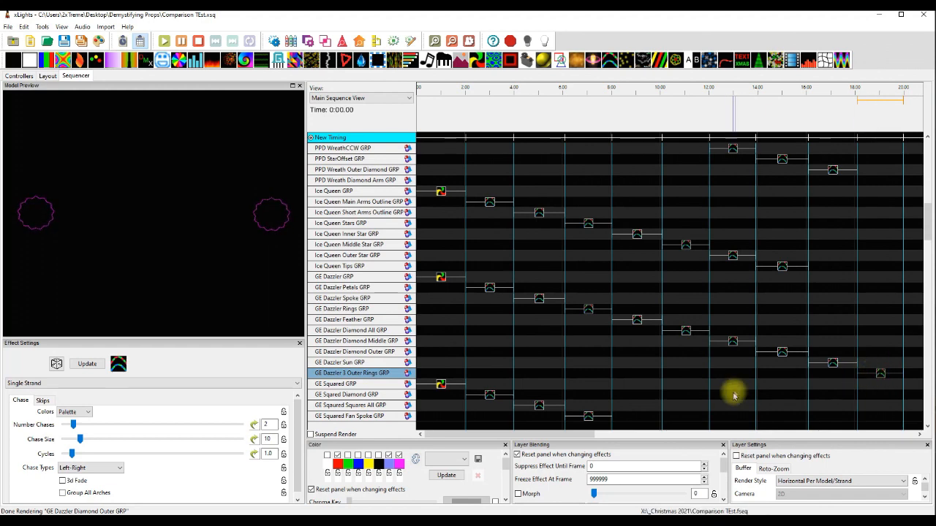
# Preview the Pinwheel effect on GE Squared GRP and the Single Strand effect on the GE Squared Diamond group.
pyautogui.scroll(-3, 735, 393)
pyautogui.scroll(-2, 607, 393)
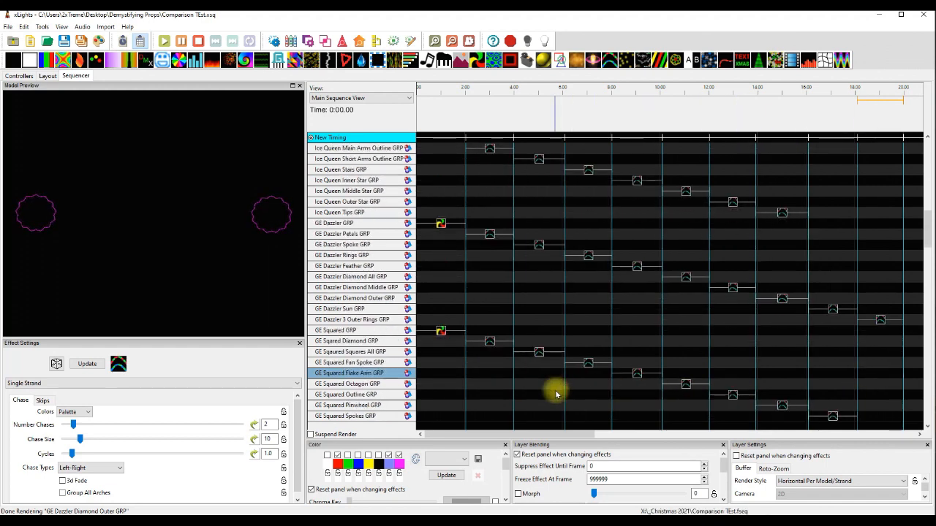
pyautogui.click(438, 333)
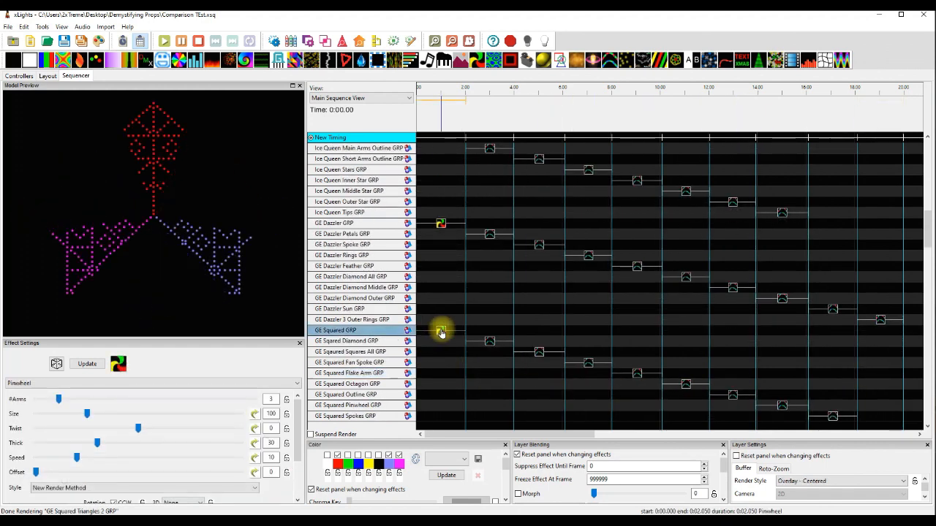
pyautogui.click(490, 342)
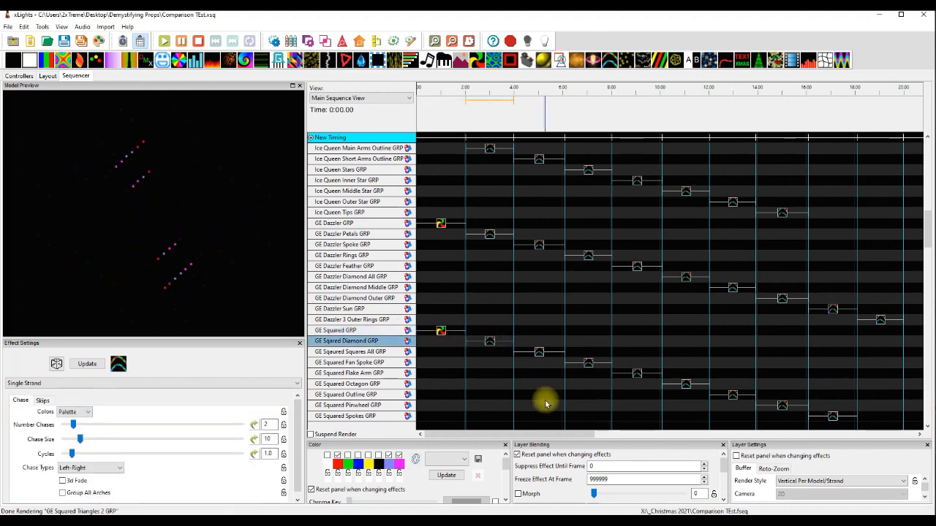
# Preview the Single Strand effects on the GE Squared Squares All, Fan Spoke and Flake Arm groups.
pyautogui.scroll(-2, 548, 407)
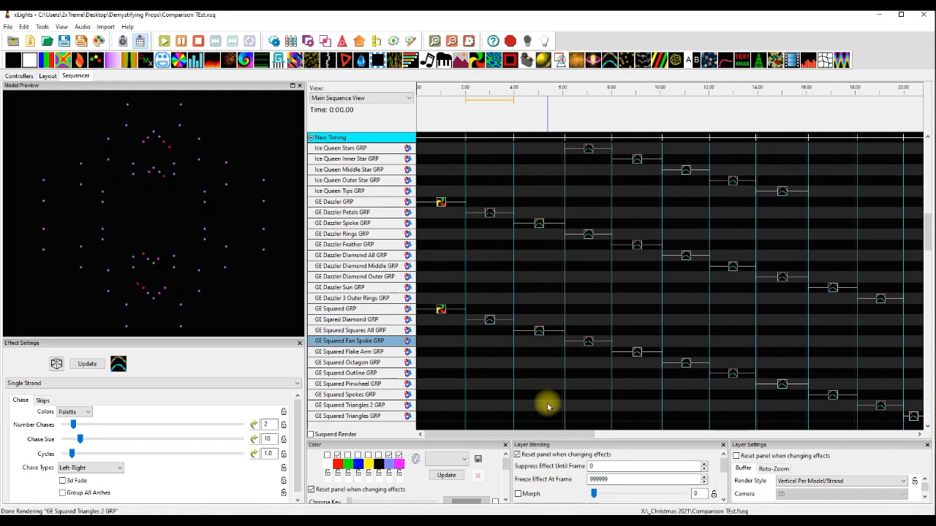
pyautogui.click(538, 332)
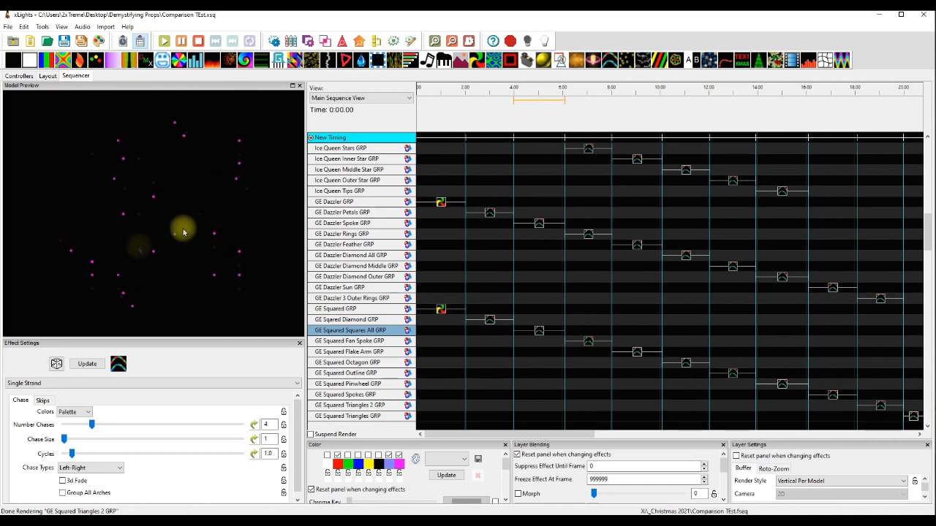
pyautogui.click(588, 342)
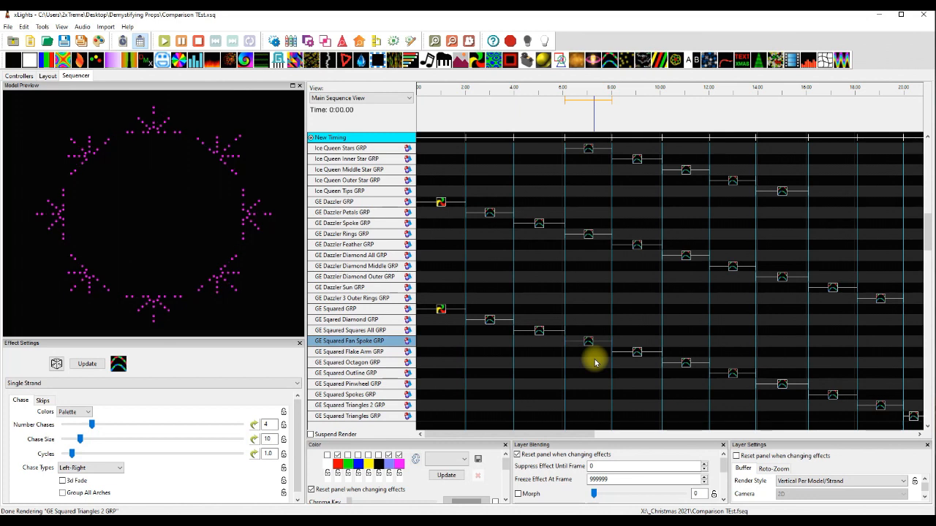
pyautogui.click(629, 353)
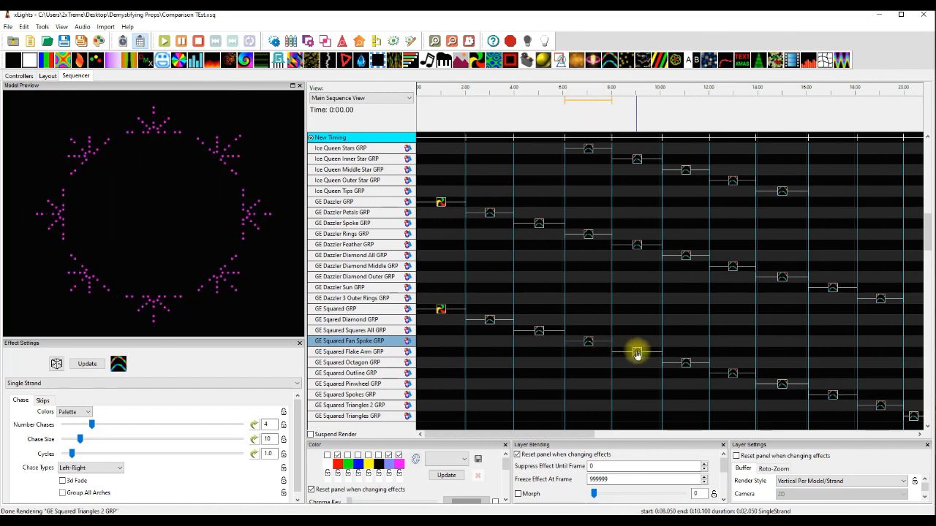
pyautogui.click(637, 354)
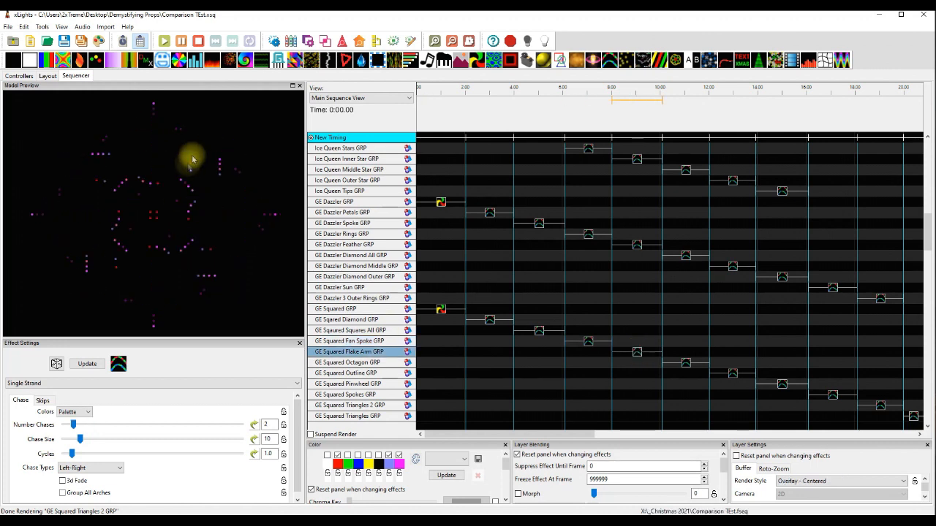
# Preview the Single Strand effects on the GE Squared Octagon, Outline, Pinwheel and Spokes groups.
pyautogui.click(687, 368)
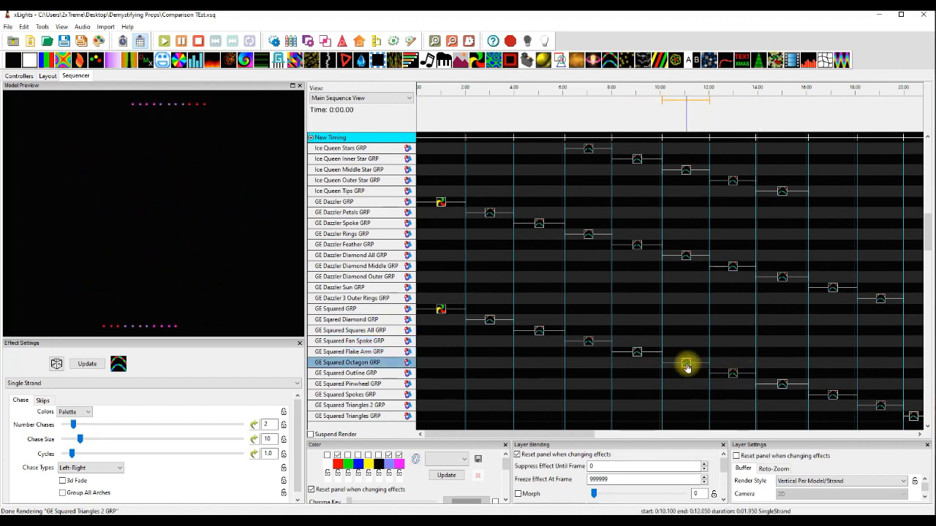
pyautogui.click(734, 373)
pyautogui.scroll(-1, 732, 389)
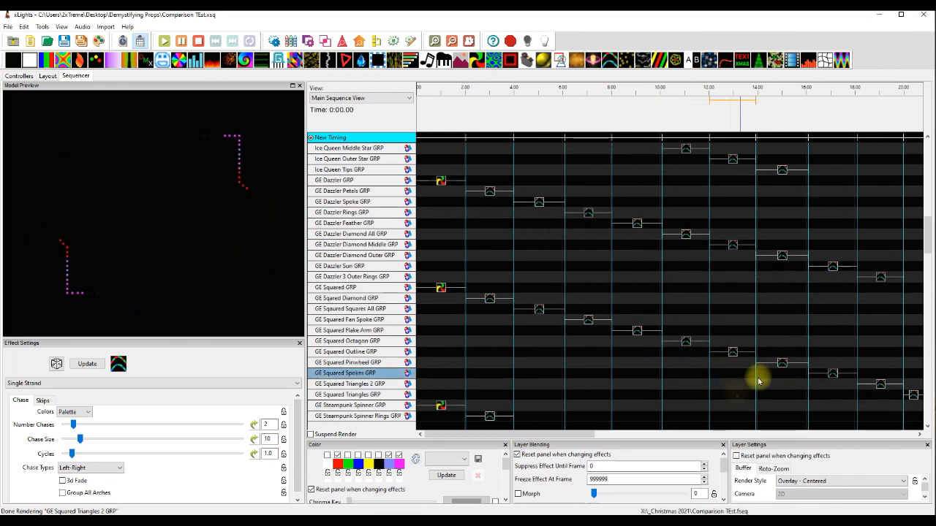
pyautogui.click(783, 364)
pyautogui.scroll(-1, 773, 395)
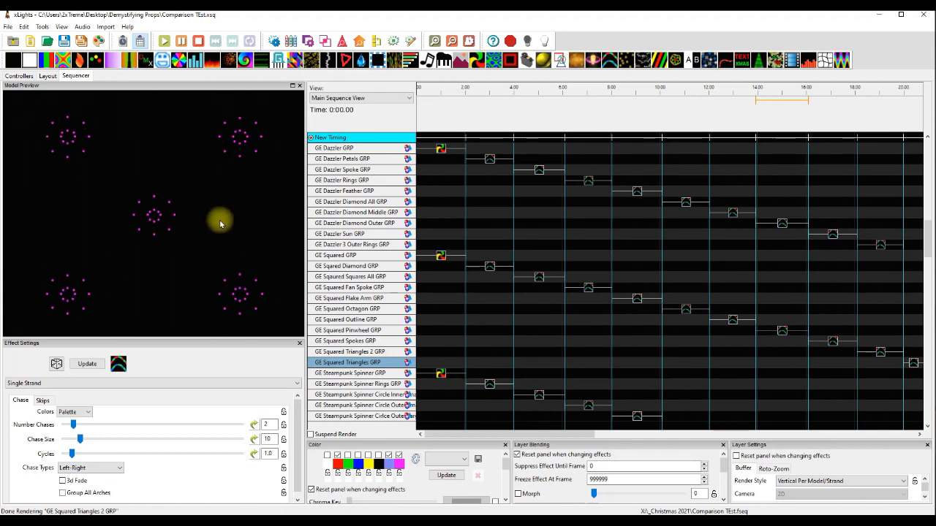
pyautogui.click(833, 342)
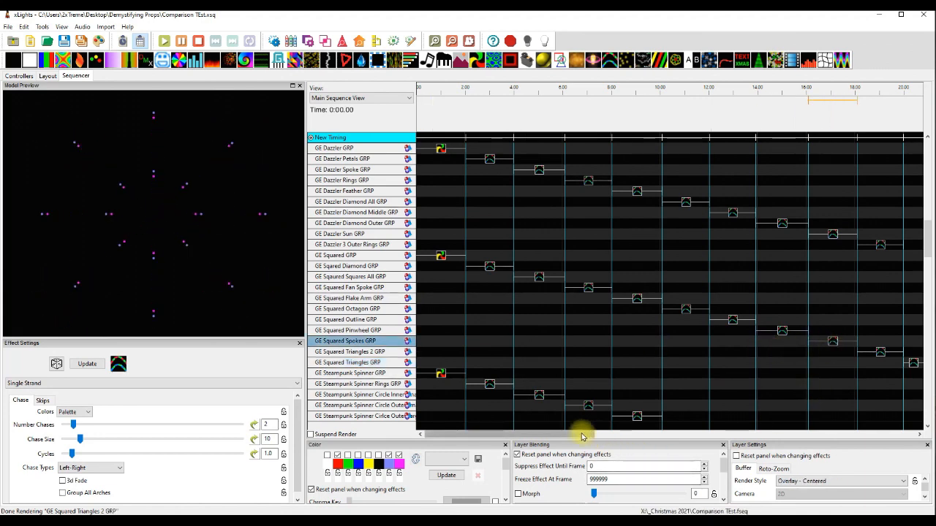
# Preview the Single Strand effects on the GE Squared Triangles 2 and GE Squared Triangles groups.
pyautogui.moveTo(580, 435); pyautogui.dragTo(618, 435)
pyautogui.click(767, 354)
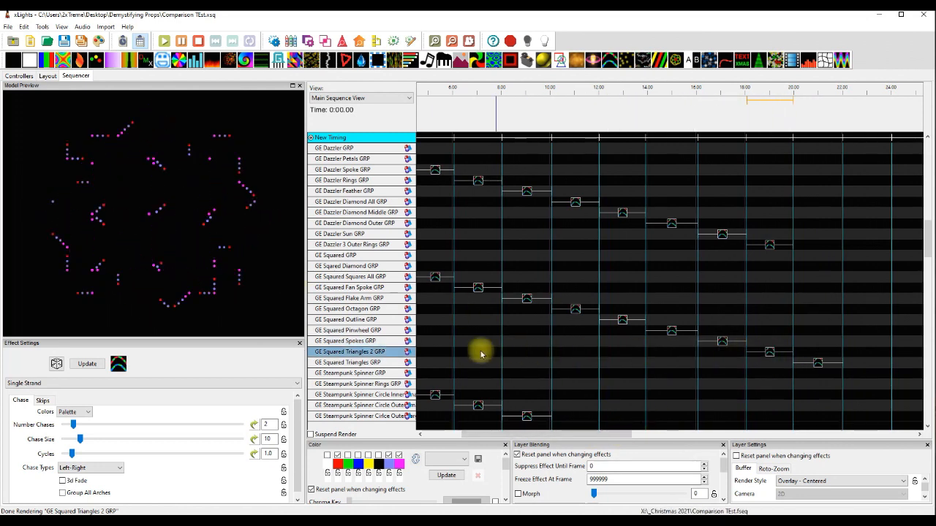
pyautogui.click(818, 365)
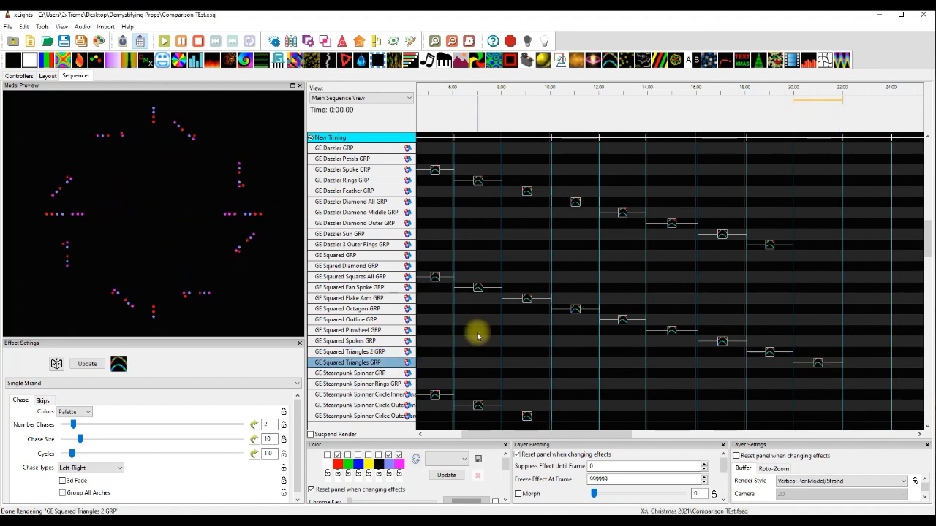
# Preview the Pinwheel effect on GE Steampunk Spinner GRP and the Single Strand effects on its Rings and Circle Inner groups.
pyautogui.moveTo(481, 435); pyautogui.dragTo(434, 437)
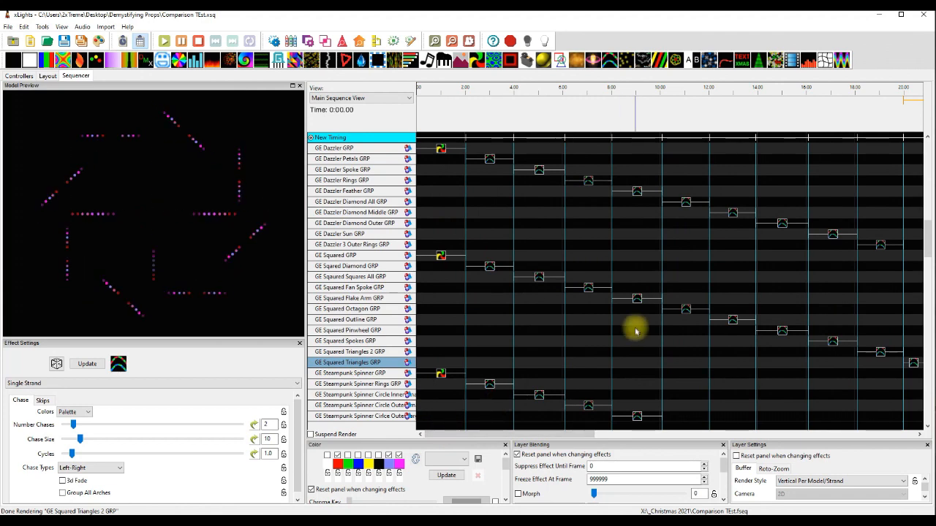
pyautogui.scroll(-1, 627, 340)
pyautogui.scroll(-4, 627, 340)
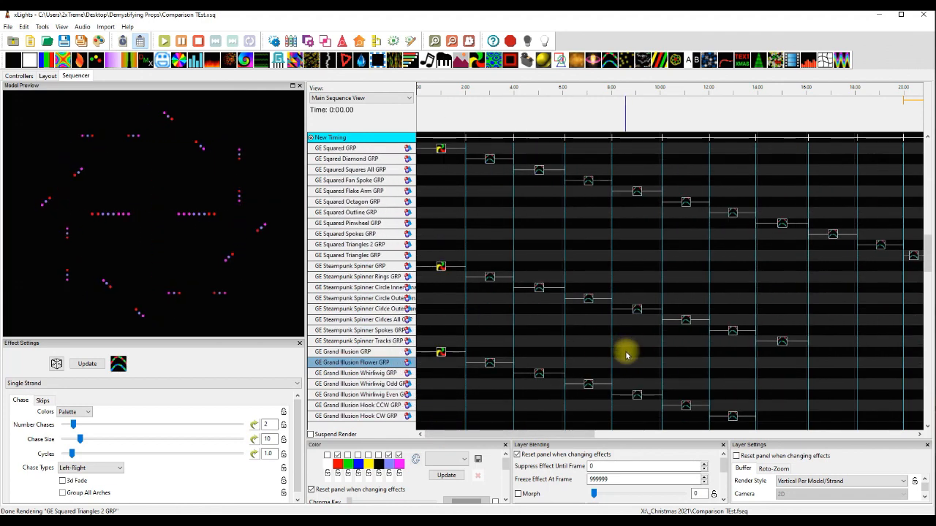
pyautogui.click(439, 268)
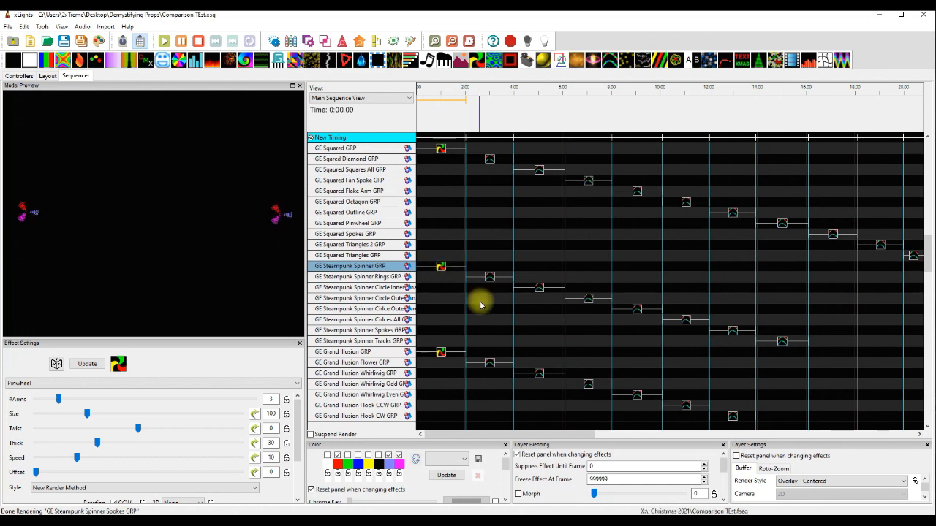
pyautogui.click(489, 279)
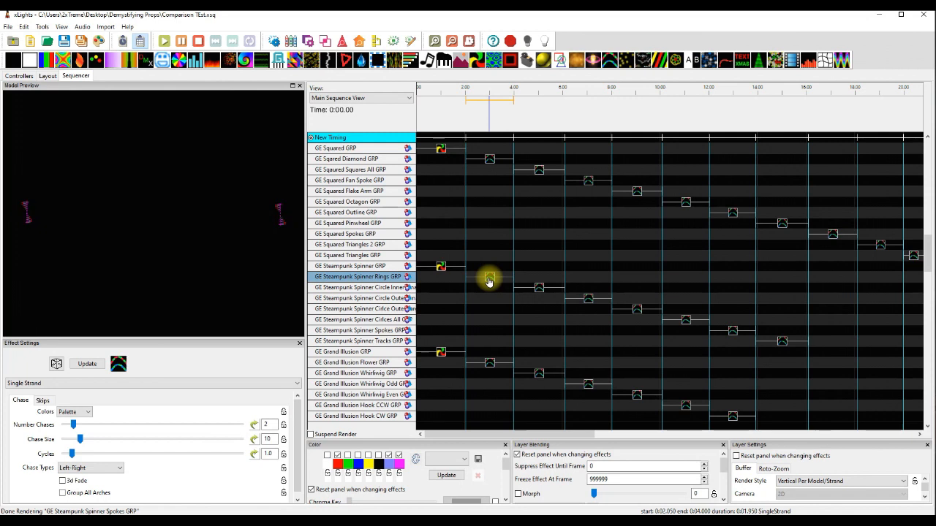
pyautogui.click(539, 289)
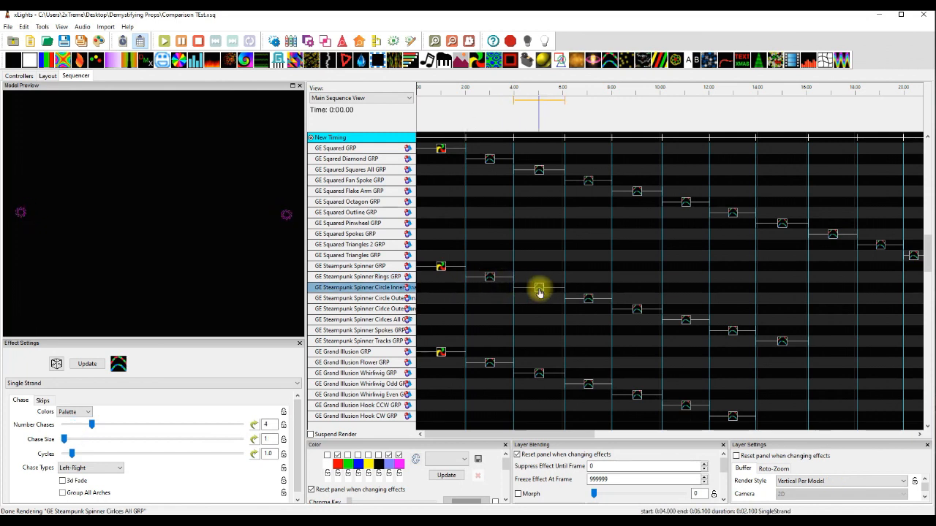
# Preview the Single Strand effects on the two GE Steampunk Spinner Circle Outer groups and the Circles All and Spokes groups.
pyautogui.click(589, 300)
pyautogui.click(637, 310)
pyautogui.click(686, 320)
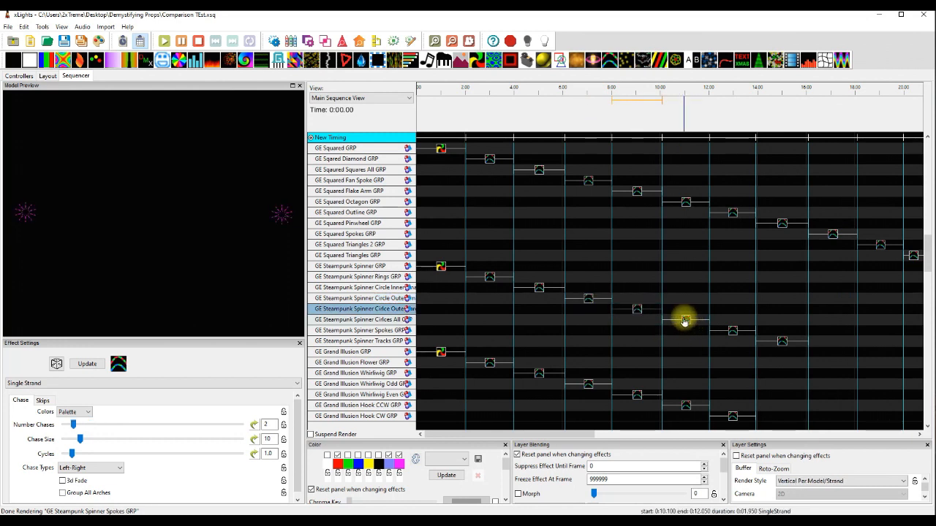
pyautogui.click(732, 331)
# Try the From Middle chase type on the GE Steampunk Spinner Tracks effect, then set it to Left-Right.
pyautogui.click(782, 342)
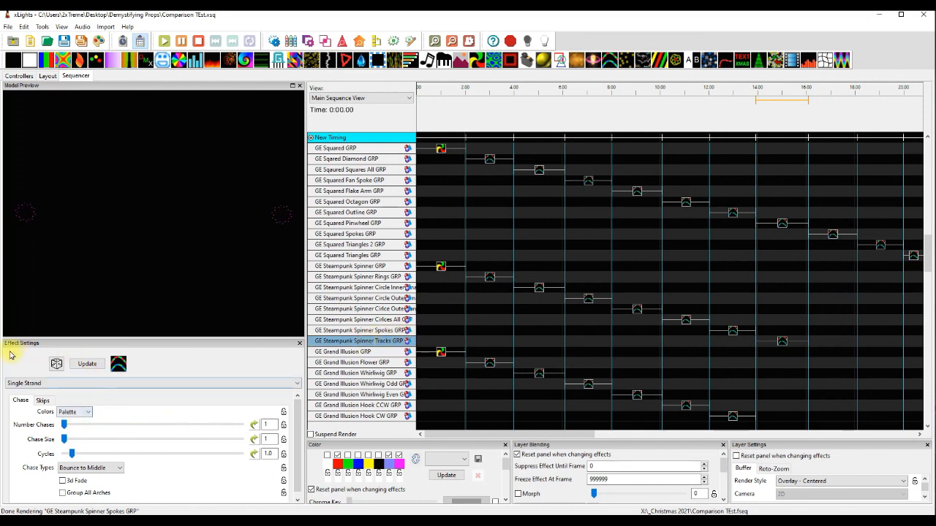
pyautogui.click(103, 471)
pyautogui.click(101, 442)
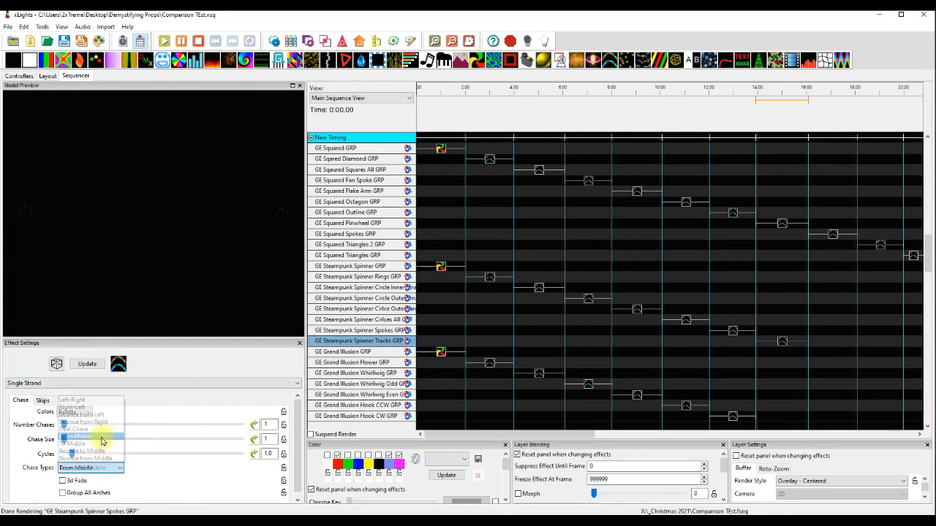
pyautogui.click(86, 468)
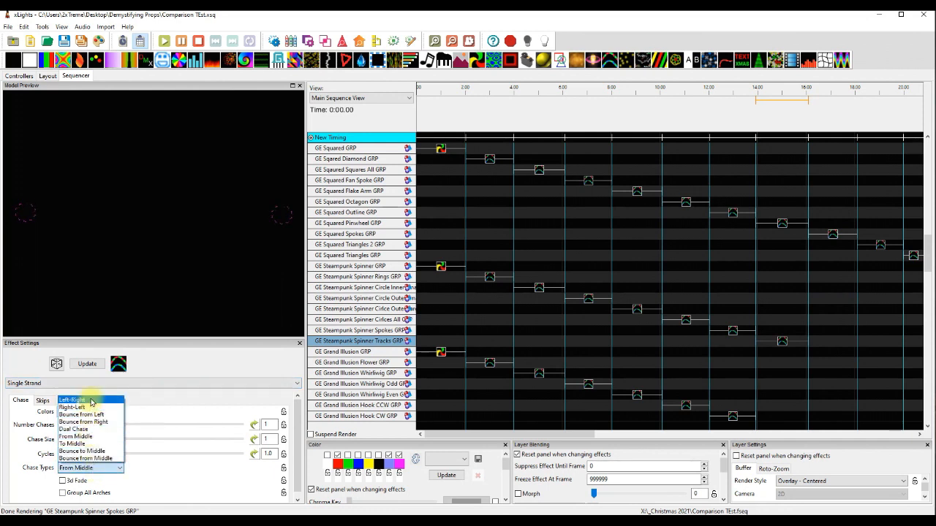
pyautogui.click(95, 401)
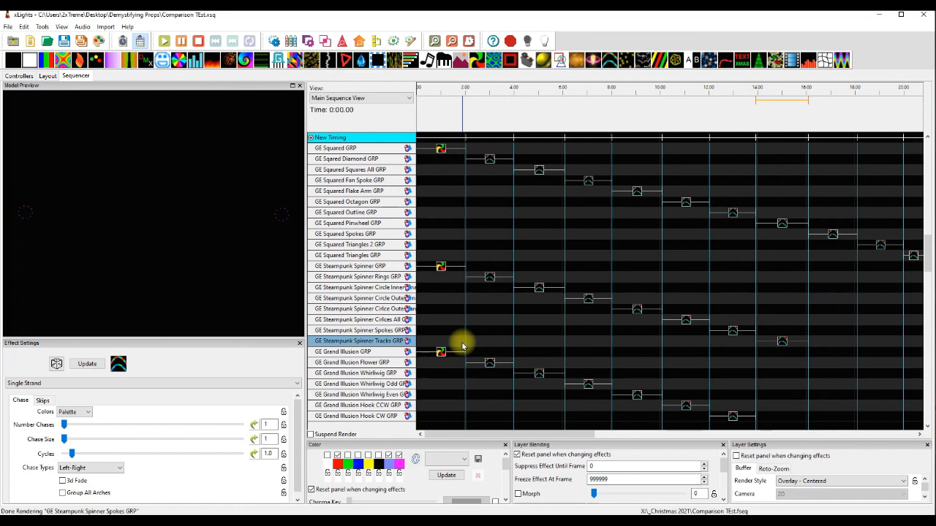
# Expand GE Steampunk Spinner Tracks GRP, test its Single Strand effect on an individual track submodel, and return it to the collapsed group's row.
pyautogui.doubleClick(380, 345)
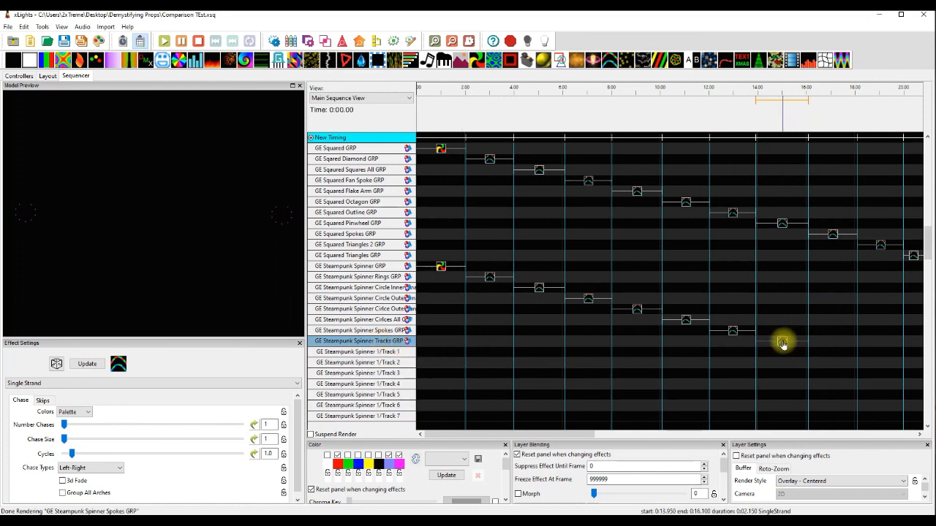
pyautogui.moveTo(783, 342); pyautogui.dragTo(783, 352)
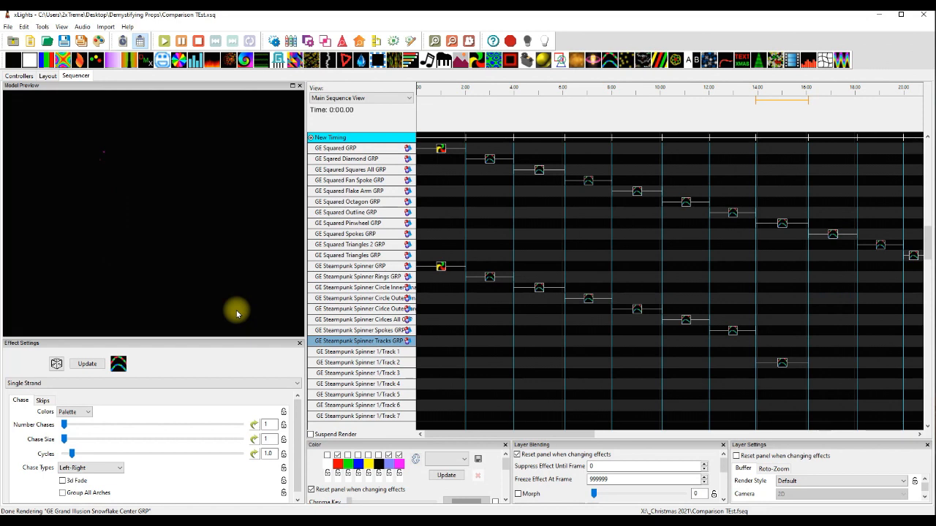
pyautogui.press('Down')
pyautogui.press('Up')
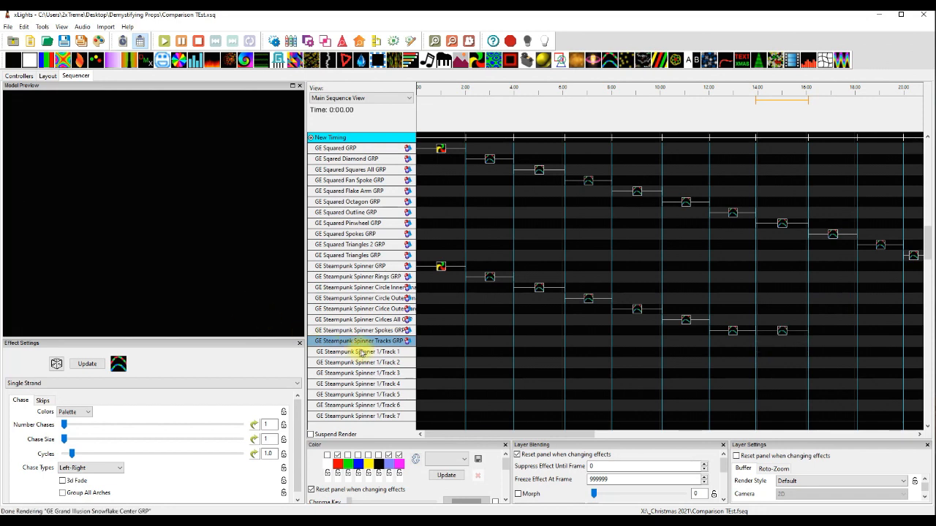
pyautogui.click(780, 330)
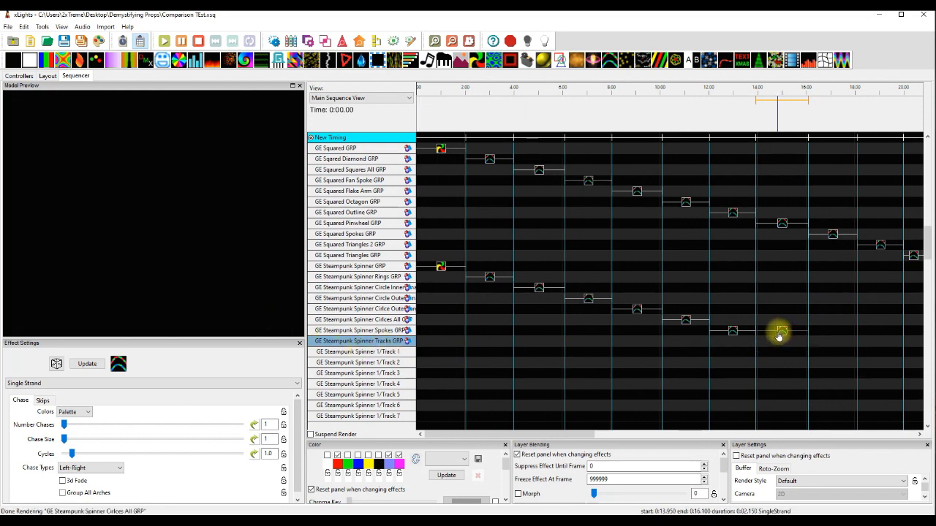
pyautogui.press('Down')
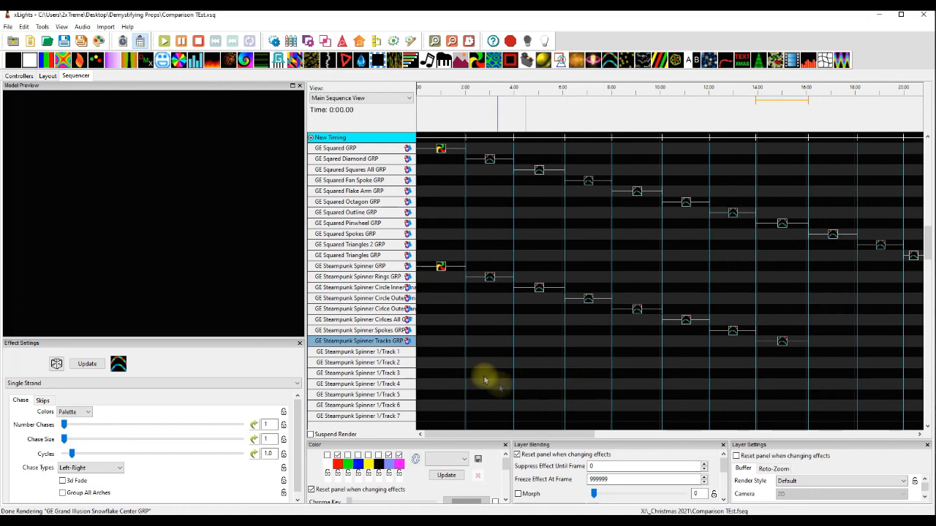
pyautogui.doubleClick(379, 342)
# Preview the Pinwheel effect on GE Grand Illusion GRP and the Single Strand effects on its Flower and Whirliwig groups.
pyautogui.click(637, 396)
pyautogui.click(442, 354)
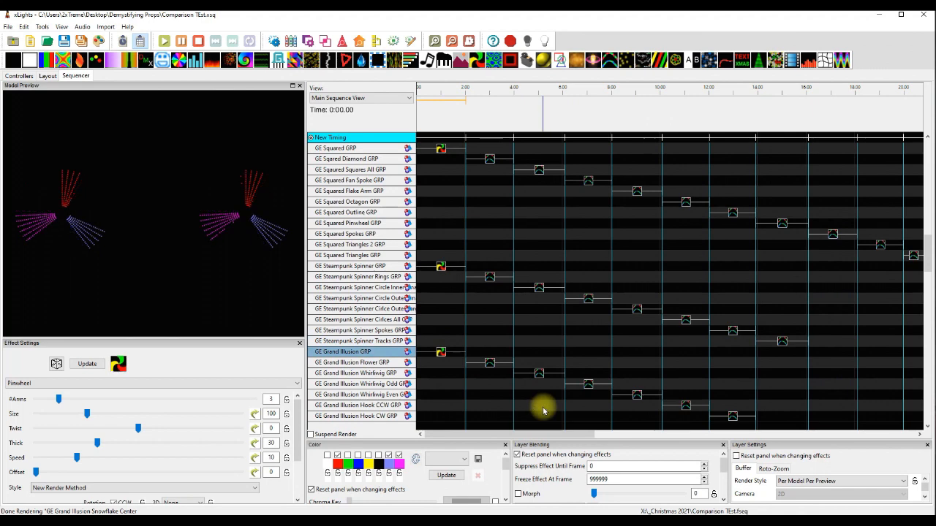
pyautogui.scroll(-2, 541, 407)
pyautogui.click(490, 299)
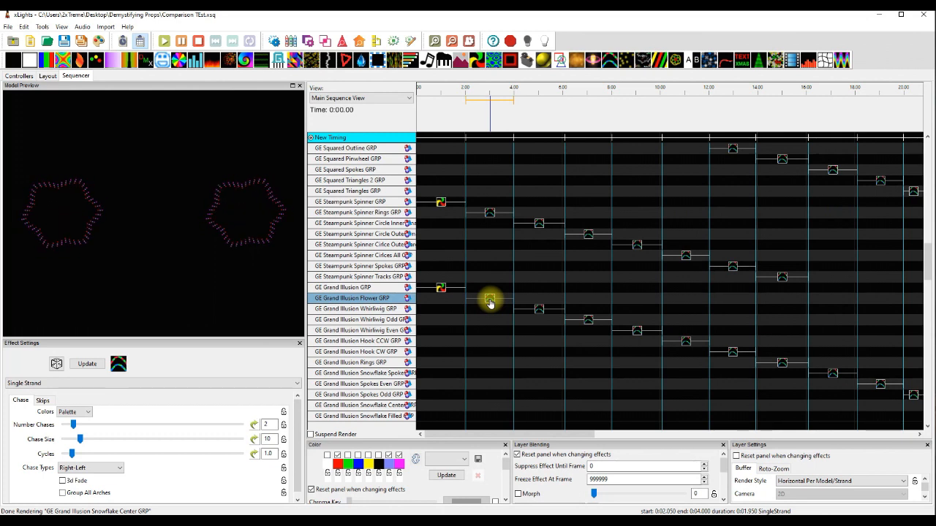
pyautogui.click(539, 311)
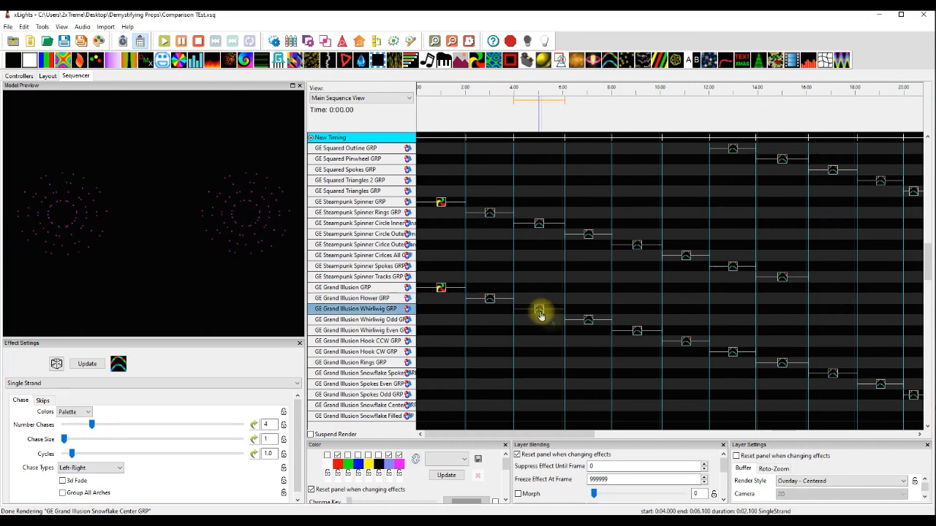
# Preview the Single Strand effects on the GE Grand Illusion Whirliwig Odd, Whirliwig Even, Hook CCW, Hook CW and Rings groups.
pyautogui.click(590, 324)
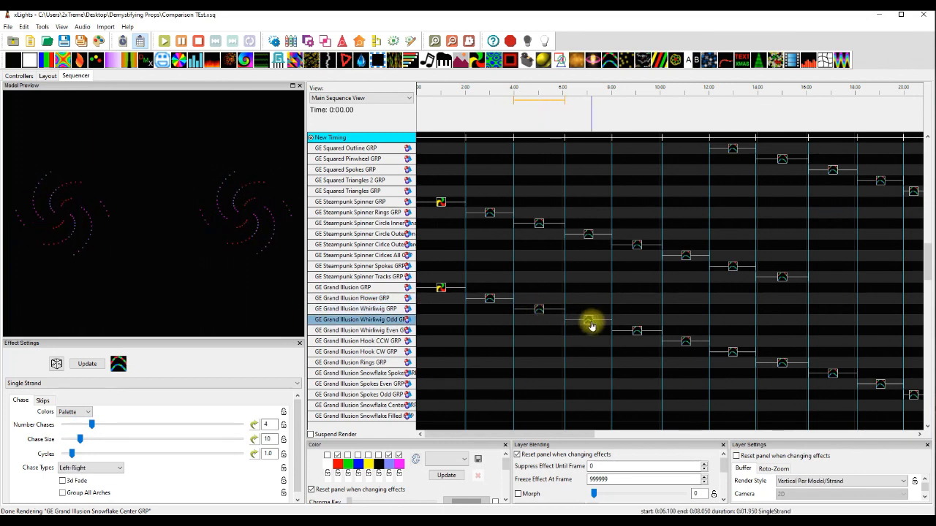
pyautogui.click(637, 331)
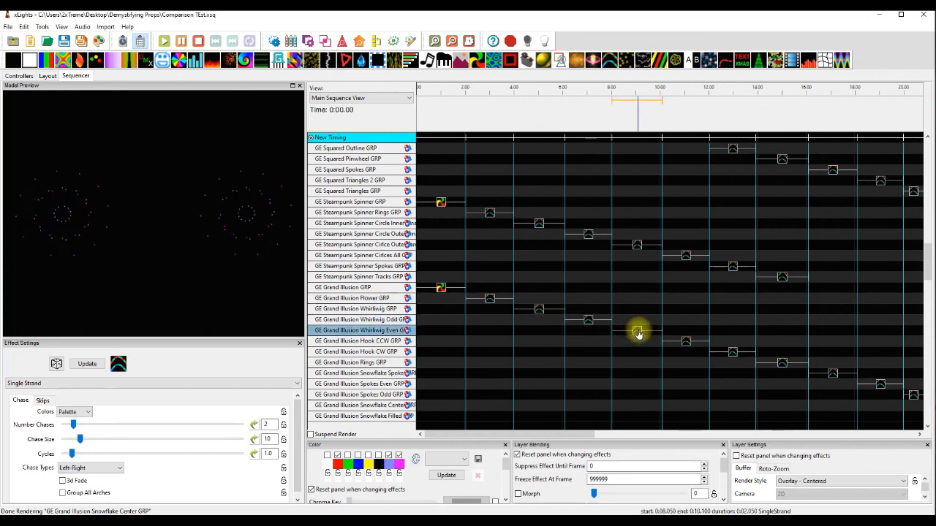
pyautogui.click(688, 343)
pyautogui.moveTo(539, 435); pyautogui.dragTo(614, 437)
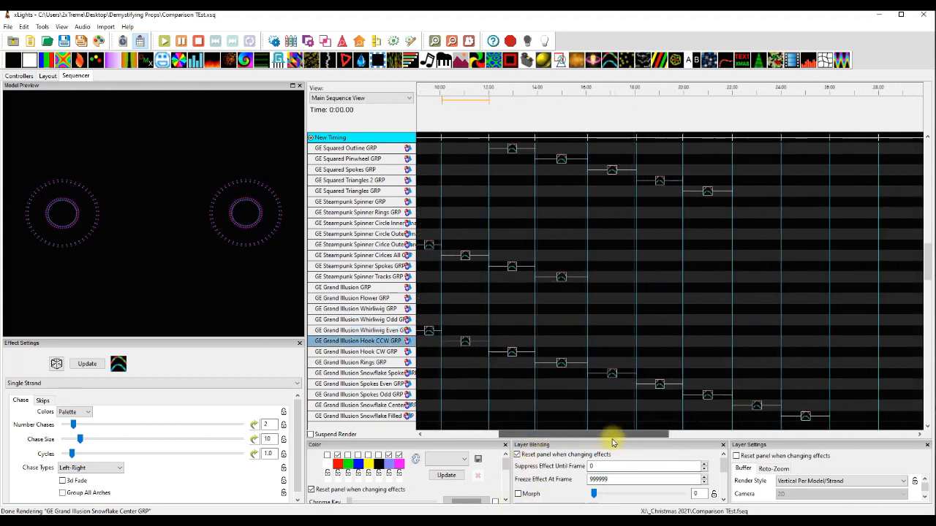
pyautogui.click(512, 354)
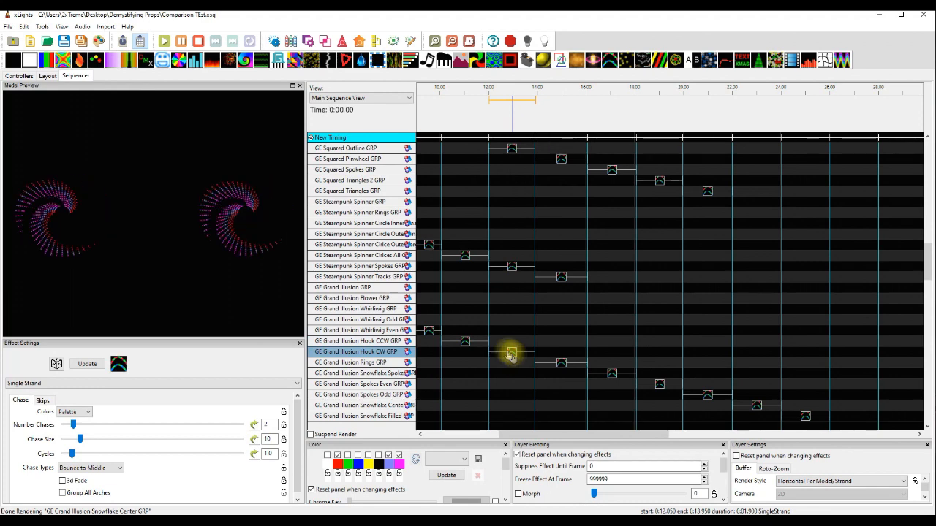
pyautogui.click(561, 364)
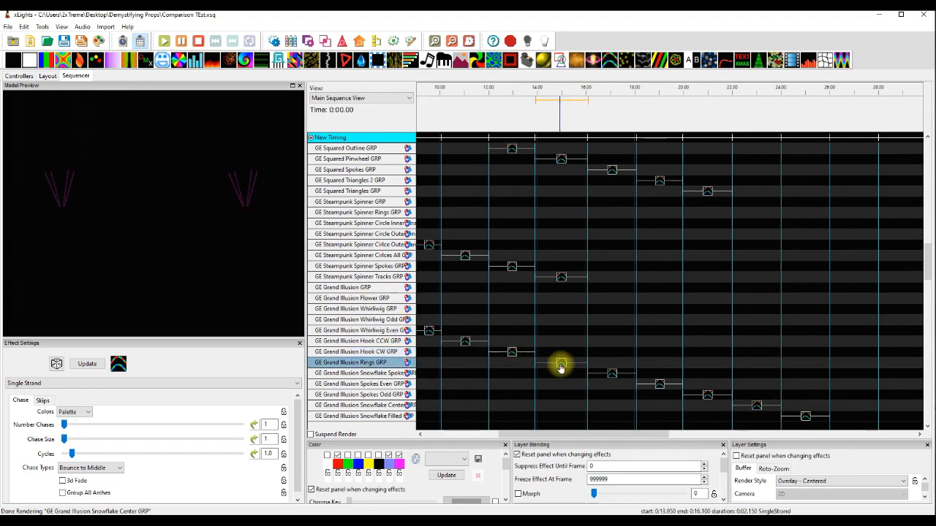
# Preview the Single Strand effects on the GE Grand Illusion Snowflake Spokes, Spokes Even, Spokes Odd, Snowflake Center and Snowflake Filled groups.
pyautogui.click(614, 376)
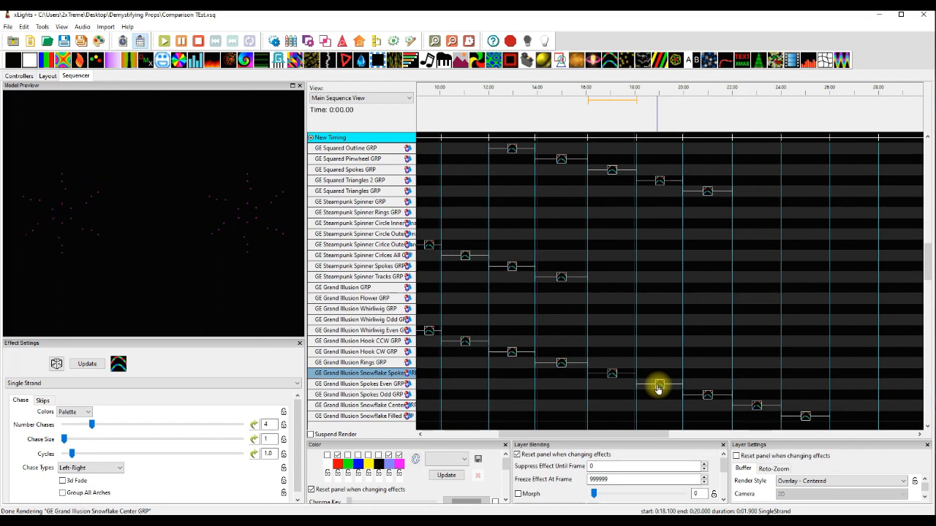
pyautogui.click(706, 396)
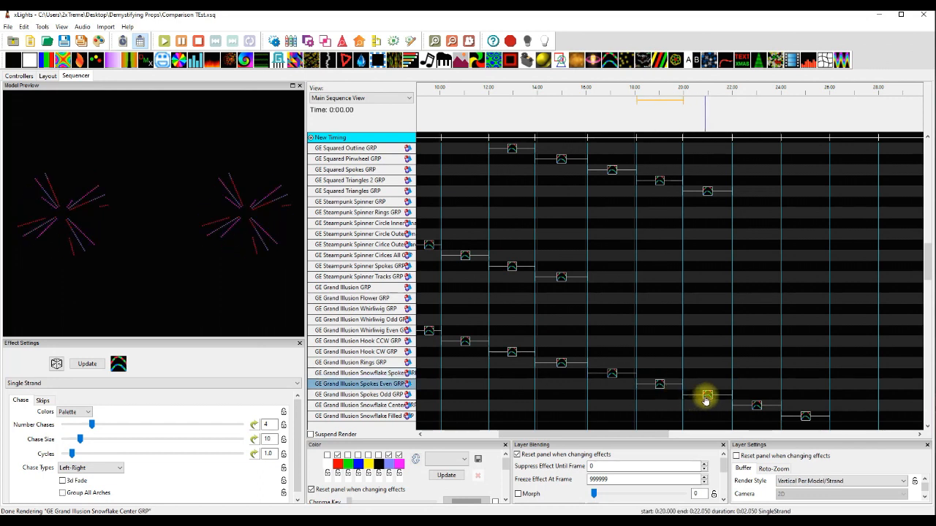
pyautogui.click(757, 407)
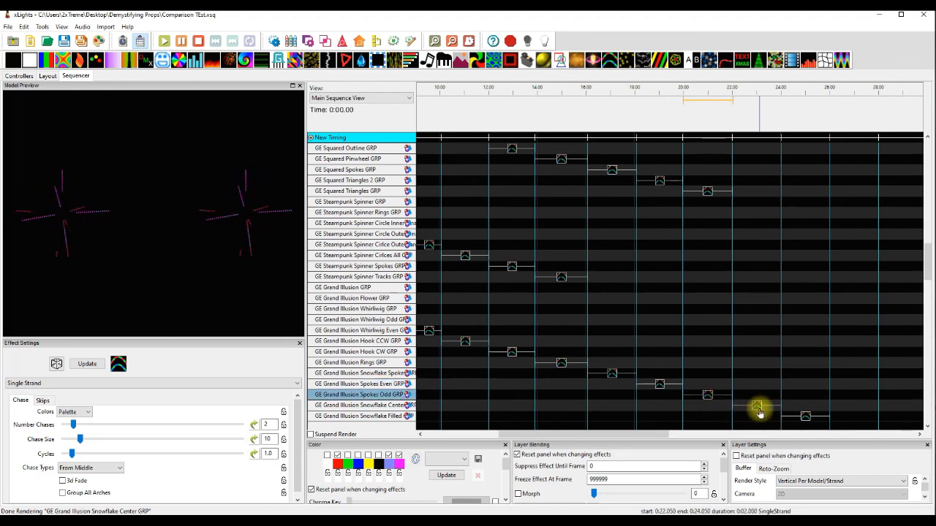
pyautogui.click(807, 418)
# Preview the Pinwheel effect on GE Rosa Grande GRP and the Single Strand effect on its Flower group.
pyautogui.scroll(-4, 817, 414)
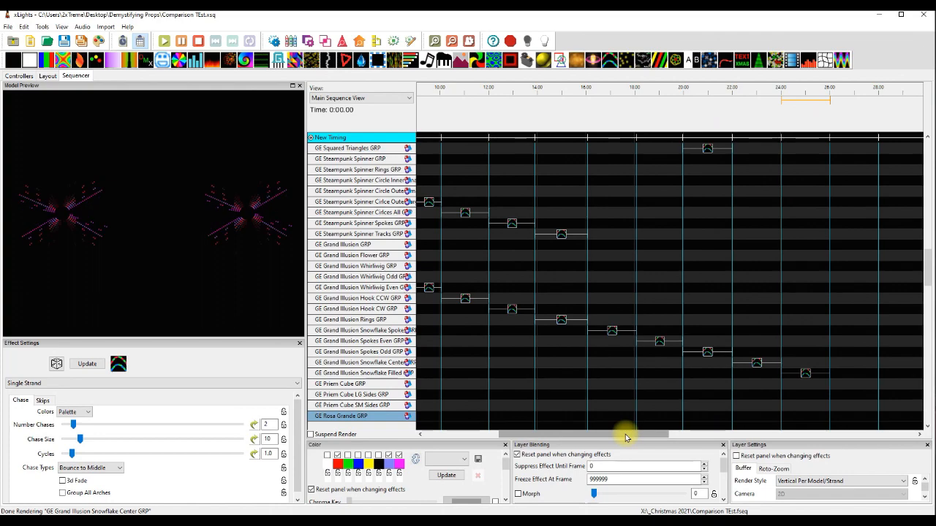
pyautogui.moveTo(622, 435); pyautogui.dragTo(507, 434)
pyautogui.scroll(-4, 530, 398)
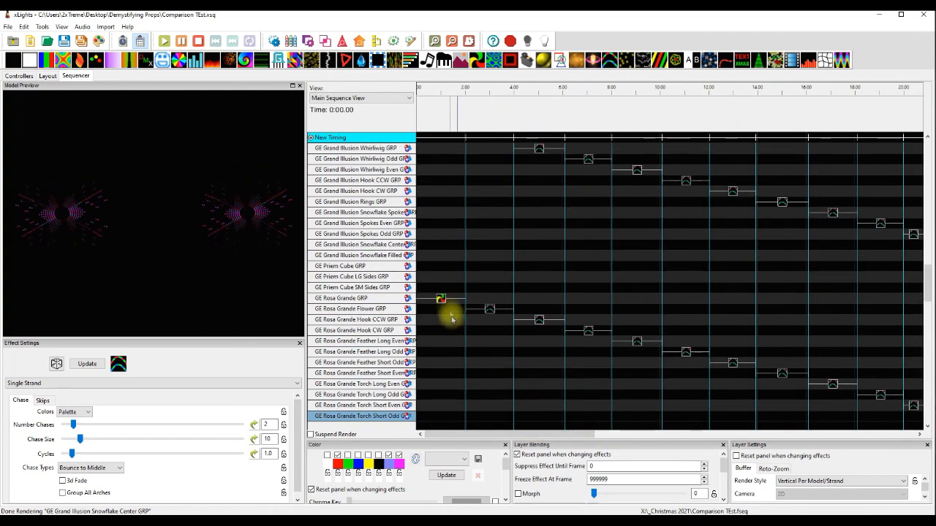
pyautogui.click(441, 299)
pyautogui.scroll(-5, 491, 388)
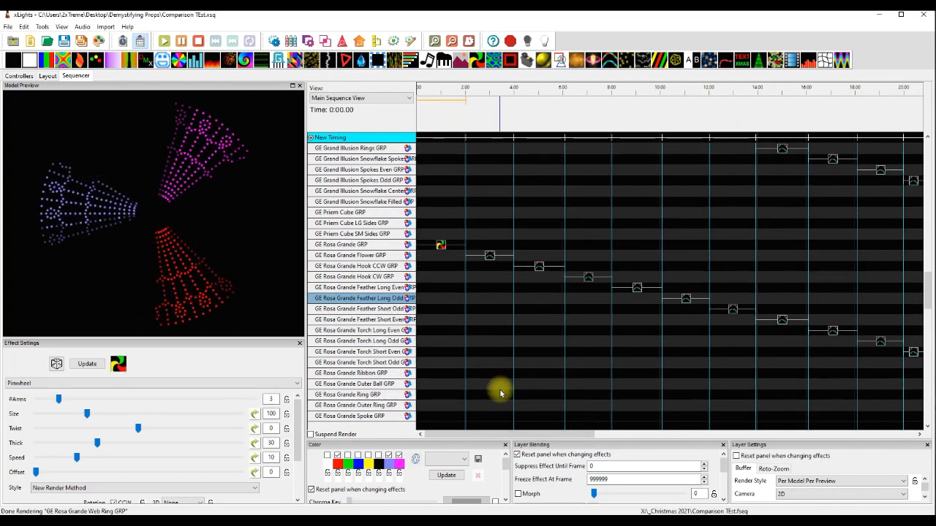
pyautogui.click(488, 258)
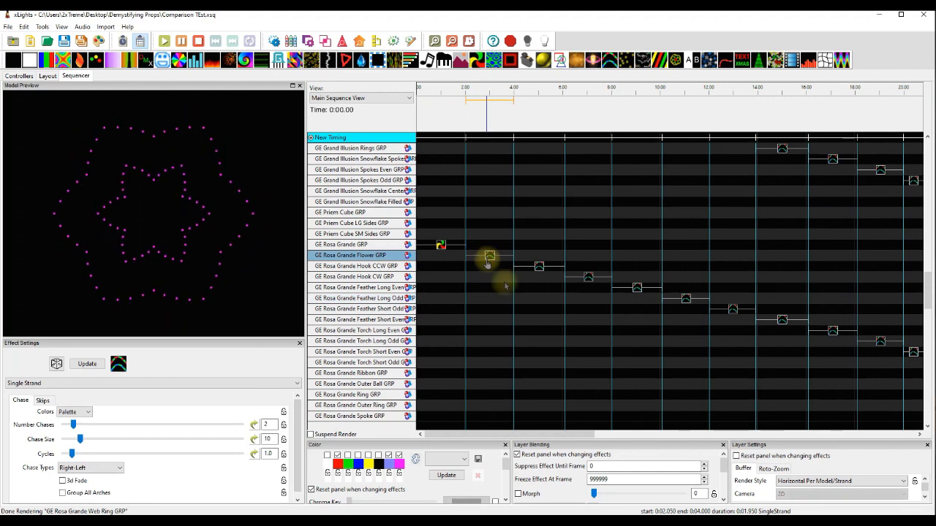
# Compare the Single Strand effects on the GE Rosa Grande Hook CCW and Hook CW groups.
pyautogui.click(538, 267)
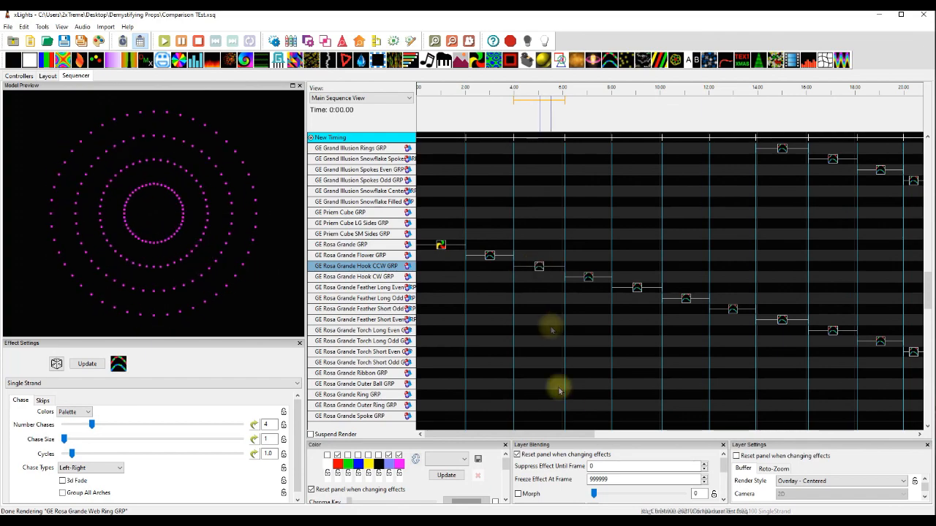
pyautogui.moveTo(555, 435)
pyautogui.mouseDown()
pyautogui.moveTo(585, 433)
pyautogui.moveTo(564, 435)
pyautogui.mouseUp()
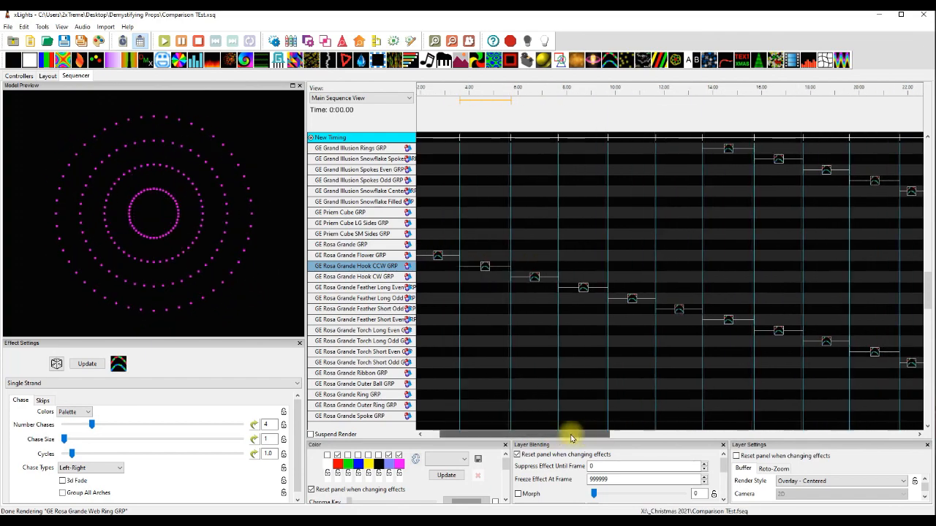
pyautogui.scroll(-3, 679, 392)
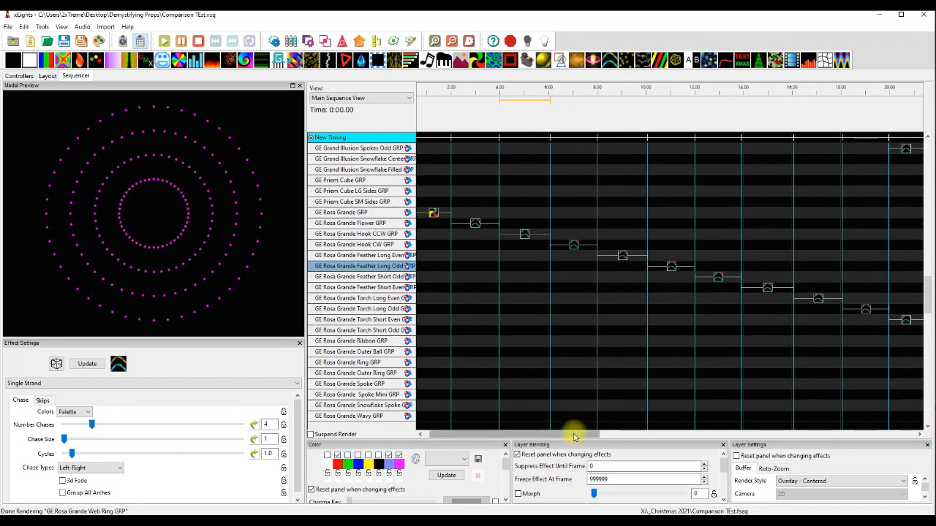
pyautogui.moveTo(574, 437); pyautogui.dragTo(606, 413)
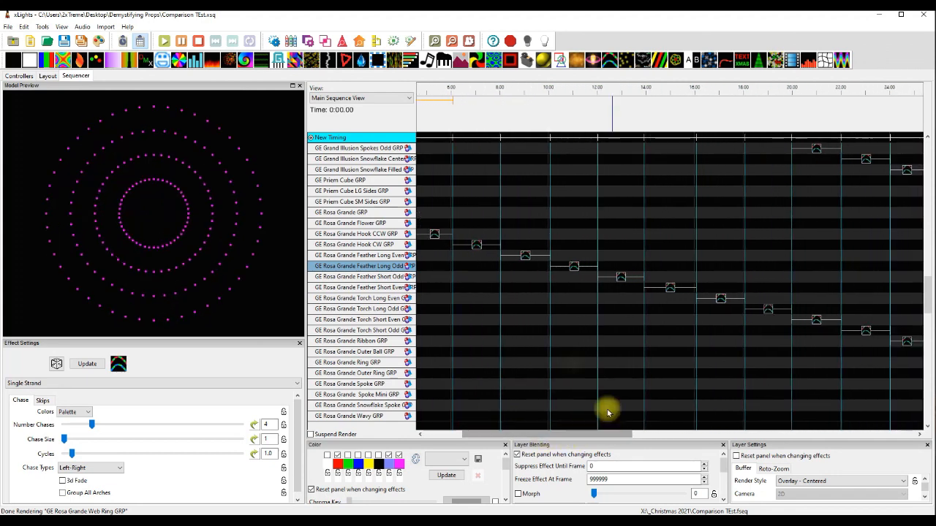
pyautogui.click(476, 245)
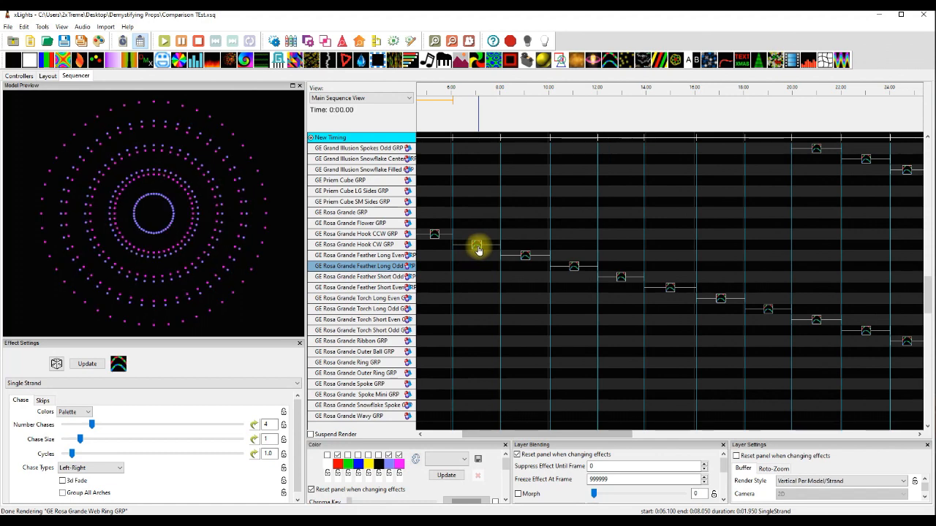
# Preview the Single Strand effects on the even and odd GE Rosa Grande Feather Long and Feather Short groups.
pyautogui.click(526, 258)
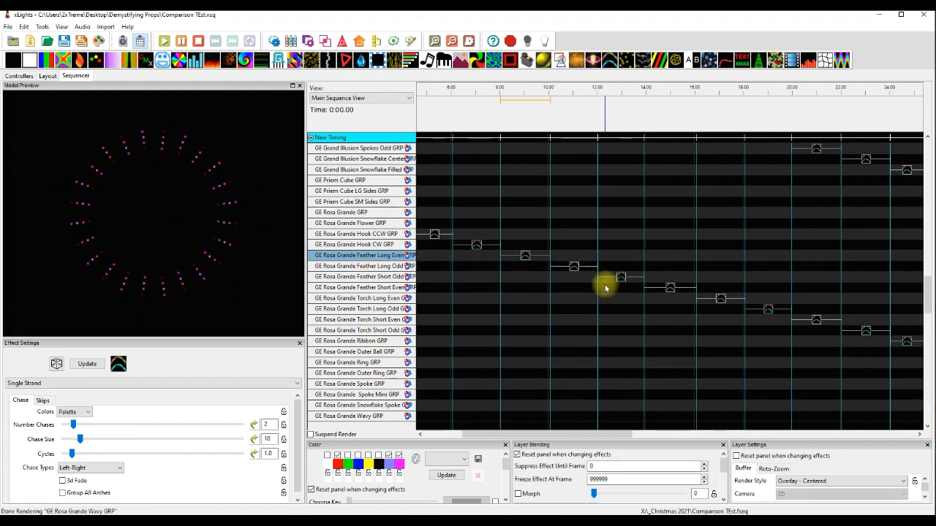
pyautogui.click(579, 269)
pyautogui.click(621, 279)
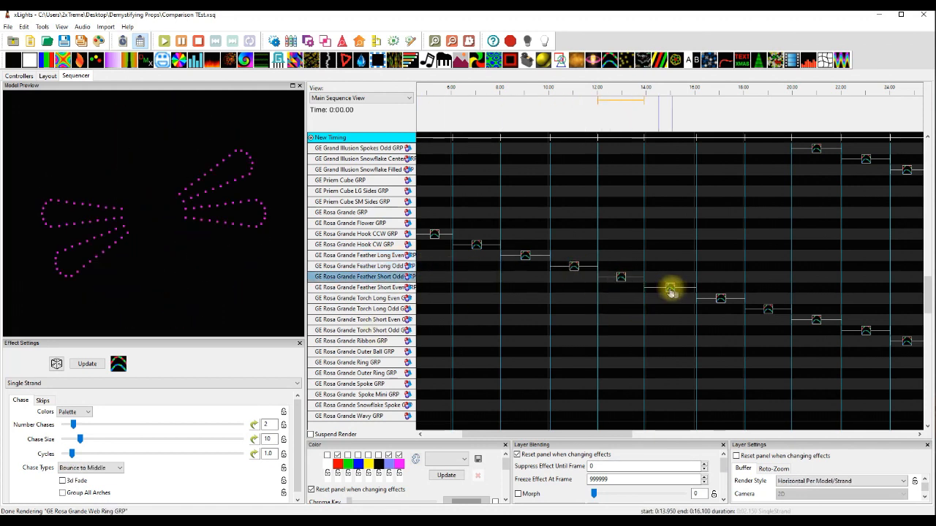
pyautogui.click(673, 288)
# Preview the Single Strand effects on the even and odd GE Rosa Grande Torch Long and Torch Short groups.
pyautogui.moveTo(585, 436); pyautogui.dragTo(651, 441)
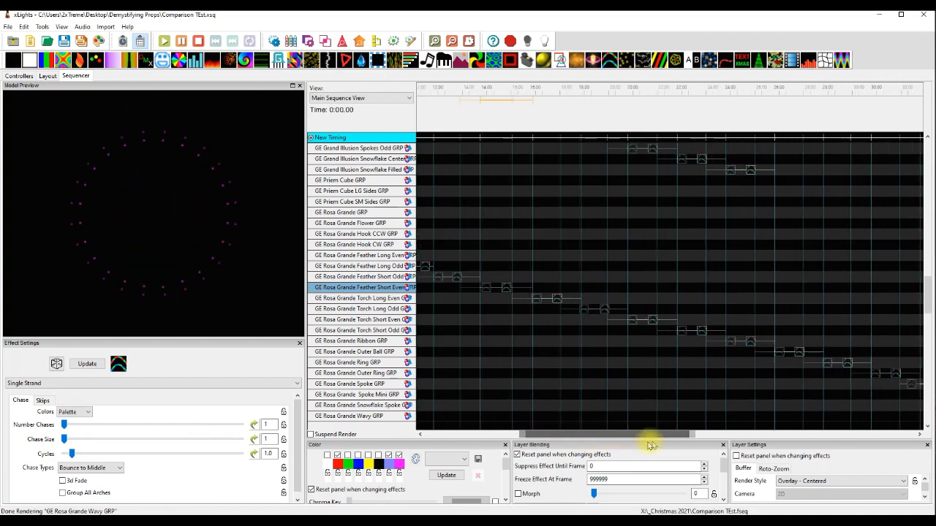
pyautogui.click(519, 299)
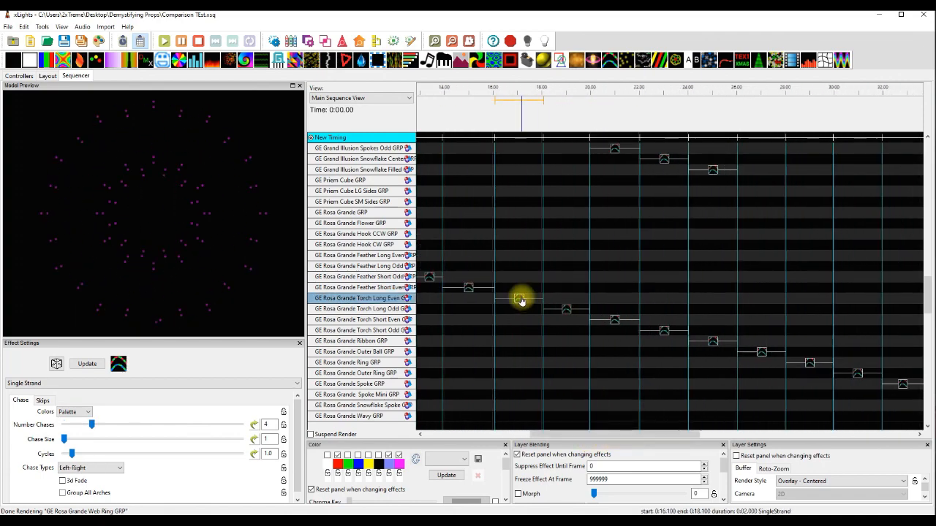
pyautogui.click(565, 309)
pyautogui.moveTo(581, 435); pyautogui.dragTo(616, 434)
pyautogui.click(512, 320)
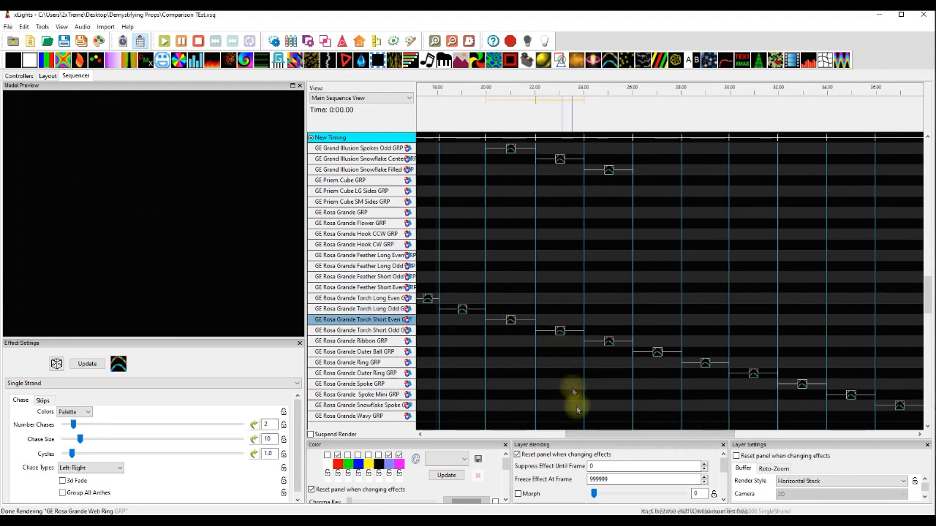
pyautogui.click(560, 331)
# Preview the Single Strand effects on the GE Rosa Grande Ribbon, Outer Ball, Ring and Outer Ring groups.
pyautogui.moveTo(592, 434); pyautogui.dragTo(629, 437)
pyautogui.click(516, 342)
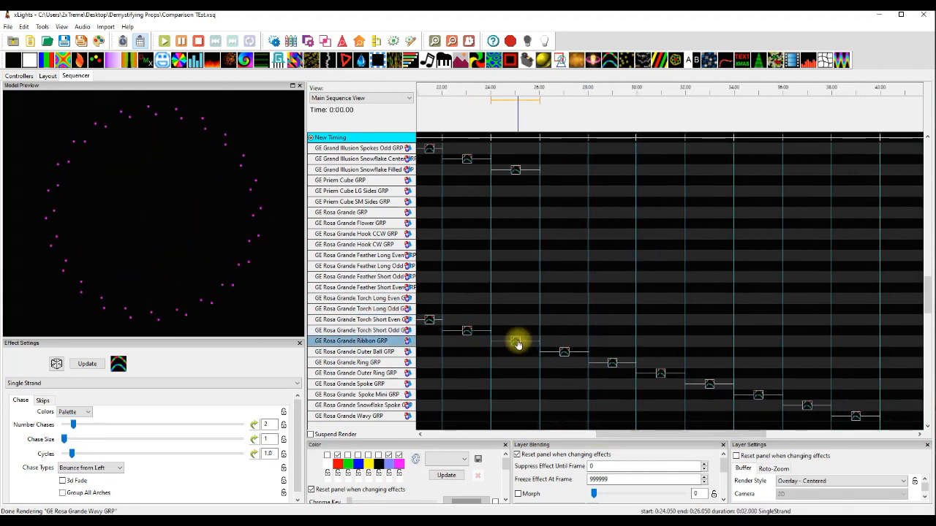
pyautogui.click(562, 354)
pyautogui.click(612, 366)
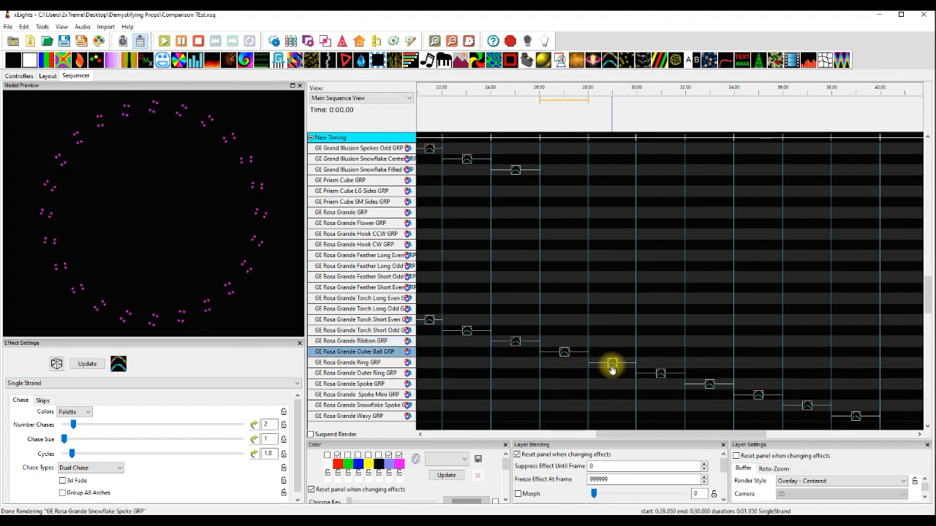
pyautogui.moveTo(648, 434); pyautogui.dragTo(677, 435)
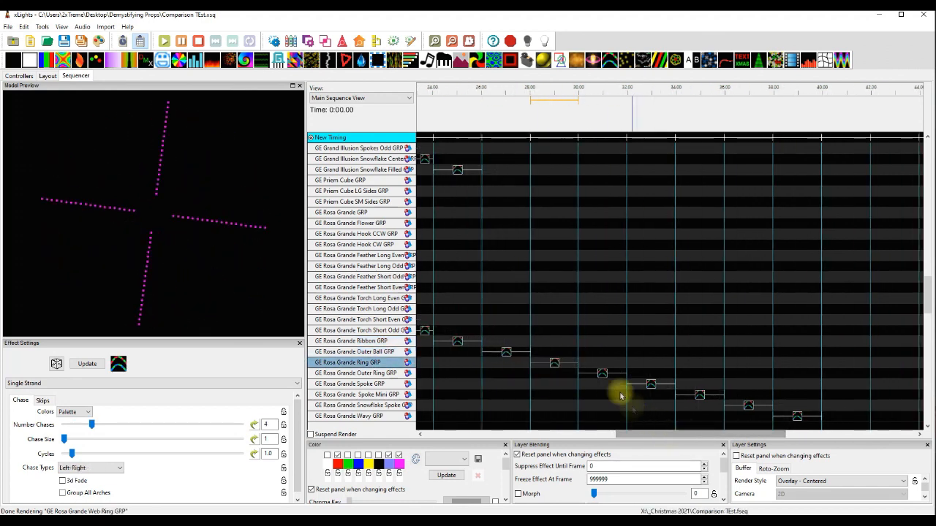
pyautogui.click(604, 375)
# Preview the Single Strand effects on the GE Rosa Grande Spoke, Spoke Mini and Snowflake Spoke groups.
pyautogui.scroll(-1, 614, 391)
pyautogui.click(652, 353)
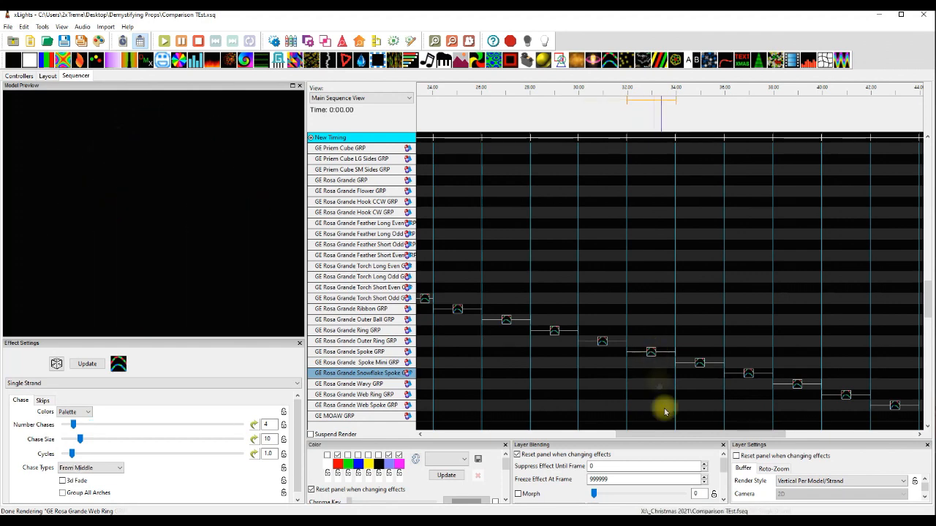
pyautogui.moveTo(652, 434); pyautogui.dragTo(685, 401)
pyautogui.scroll(-1, 590, 351)
pyautogui.click(565, 341)
pyautogui.click(617, 353)
# Preview the Single Strand effects on the GE Rosa Grande Wavy, Web Ring and Web Spoke groups.
pyautogui.click(662, 365)
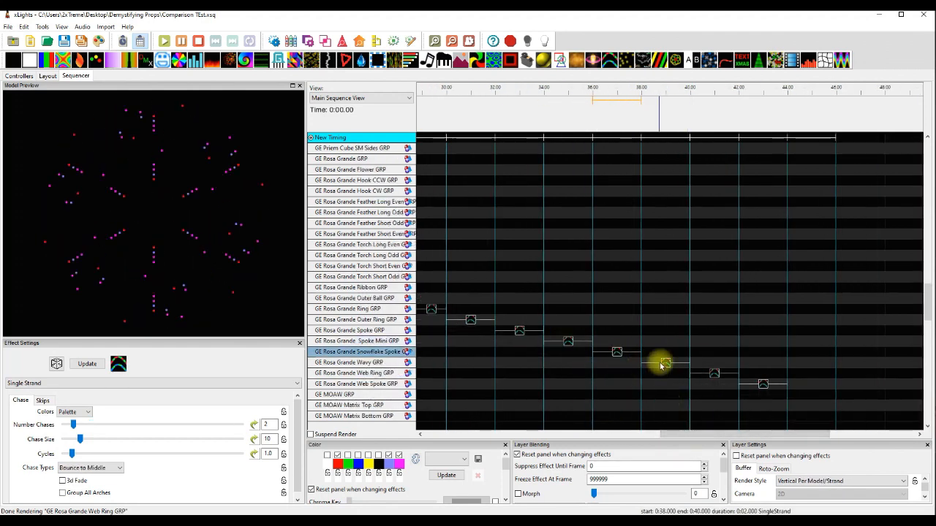
pyautogui.click(716, 376)
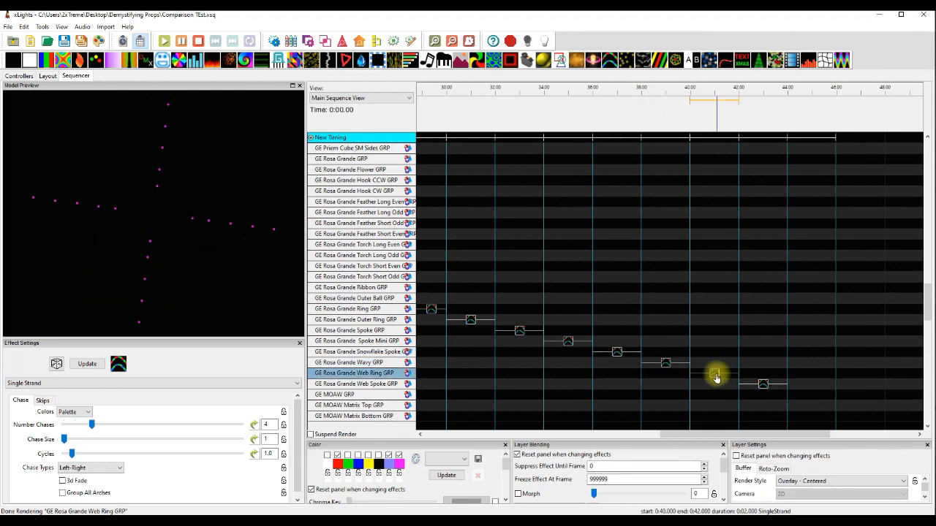
pyautogui.click(763, 385)
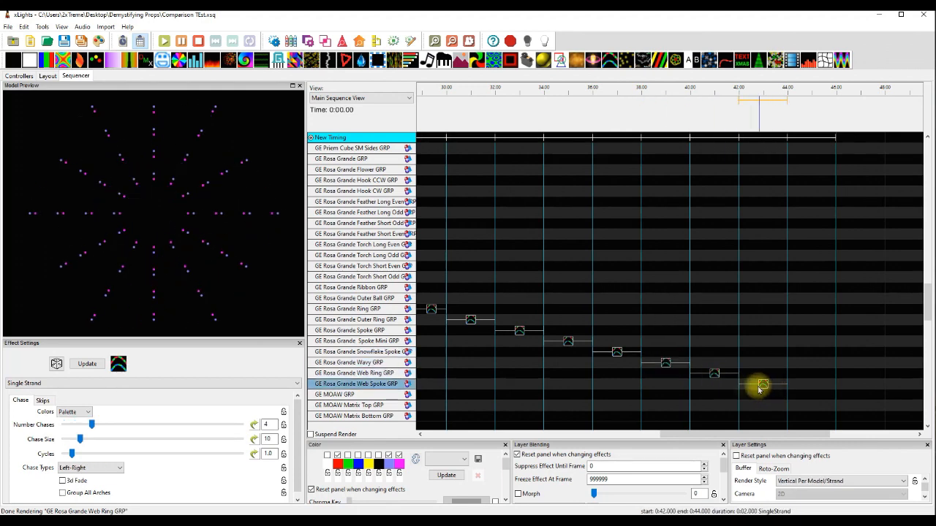
# Preview the Pinwheel effect on GE MOAW GRP and the Single Strand effects on its Matrix Top, Matrix Bottom and Matrix Full groups.
pyautogui.moveTo(677, 436); pyautogui.dragTo(443, 434)
pyautogui.scroll(-7, 633, 419)
pyautogui.click(441, 290)
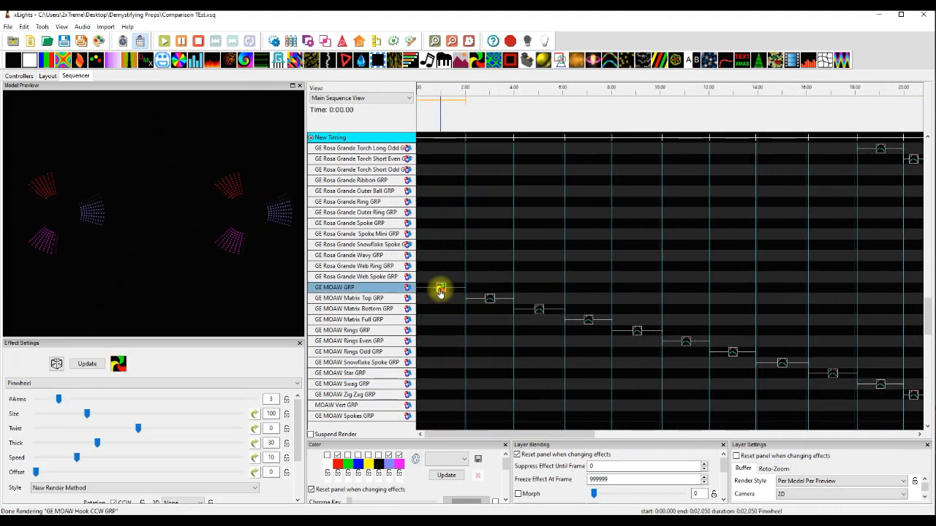
pyautogui.click(489, 300)
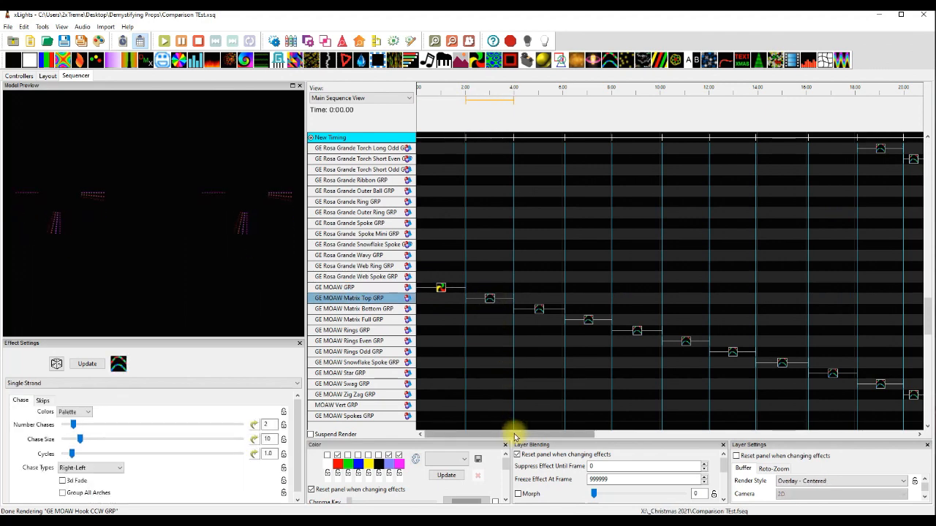
pyautogui.moveTo(512, 437); pyautogui.dragTo(533, 442)
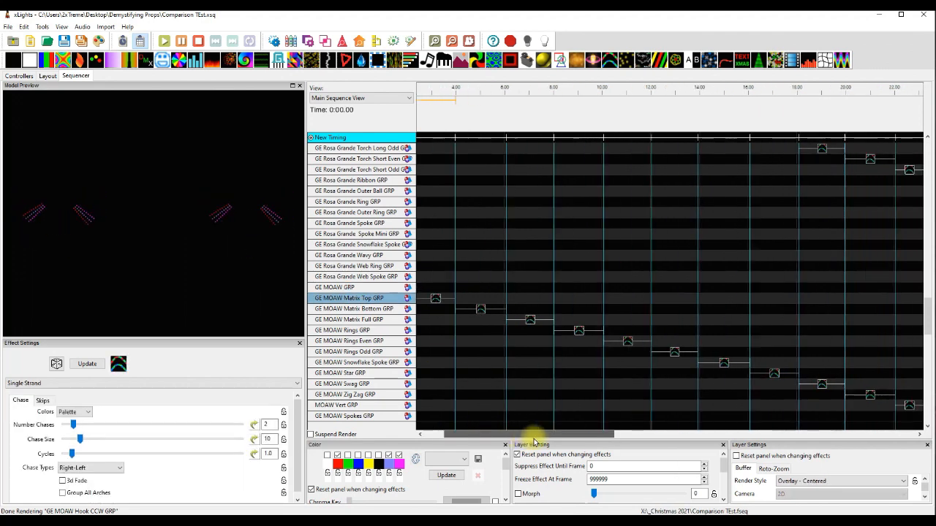
pyautogui.click(479, 310)
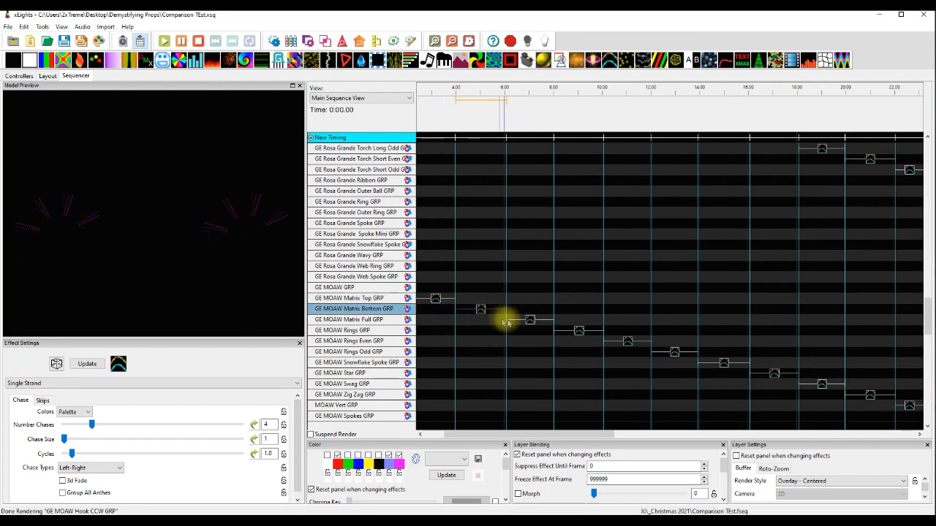
pyautogui.click(529, 321)
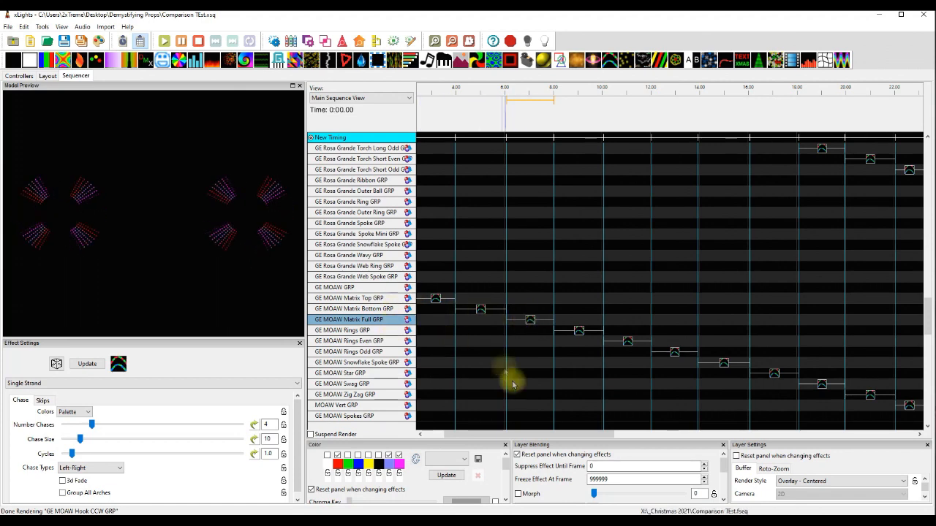
pyautogui.scroll(-2, 576, 405)
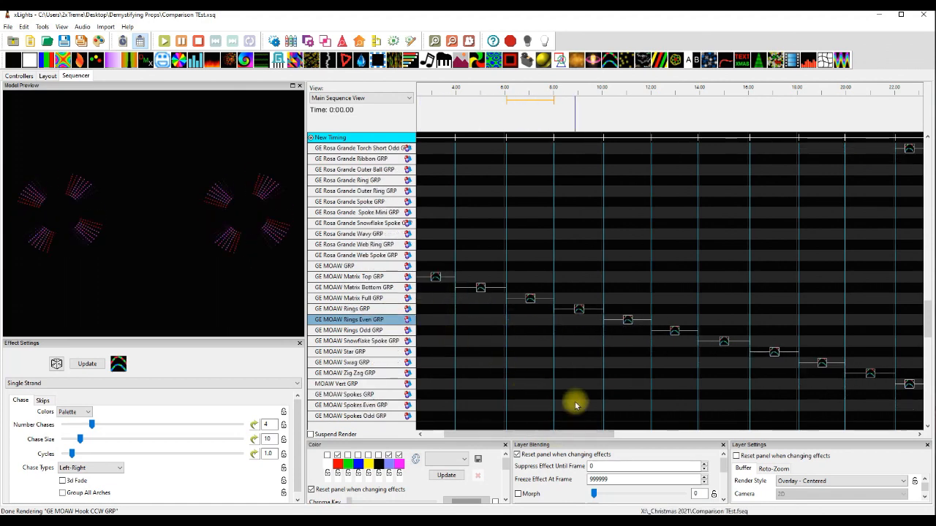
# Preview the Single Strand effects on the GE MOAW Rings, Rings Even, Rings Odd and Snowflake Spoke groups.
pyautogui.moveTo(575, 437); pyautogui.dragTo(601, 448)
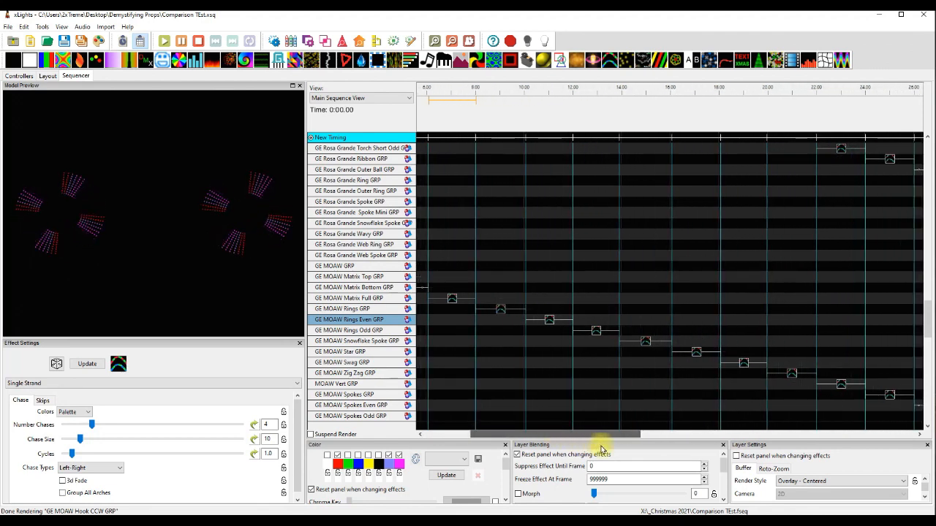
pyautogui.click(503, 311)
pyautogui.click(549, 324)
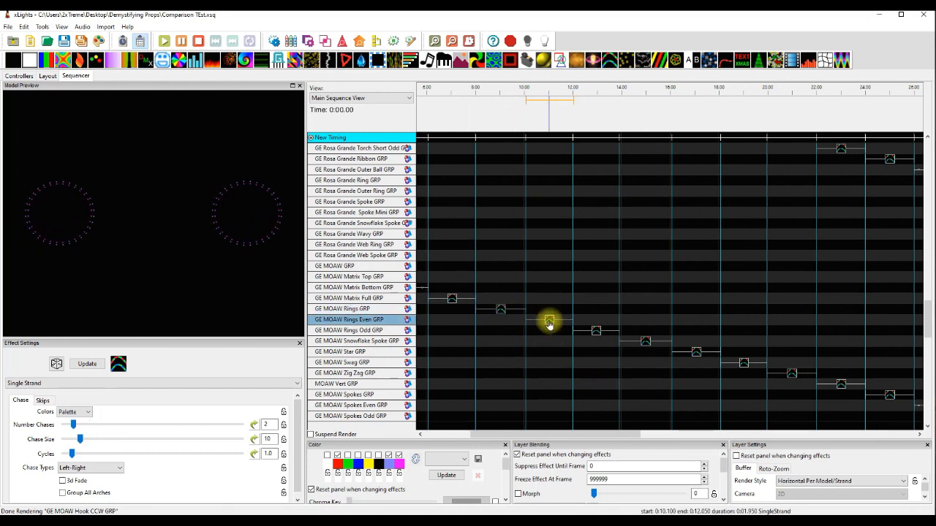
pyautogui.click(594, 329)
pyautogui.click(646, 343)
# Preview all of GE MOAW Star GRP with a temporary On effect in its 18–20 s slot.
pyautogui.moveTo(555, 439); pyautogui.dragTo(598, 439)
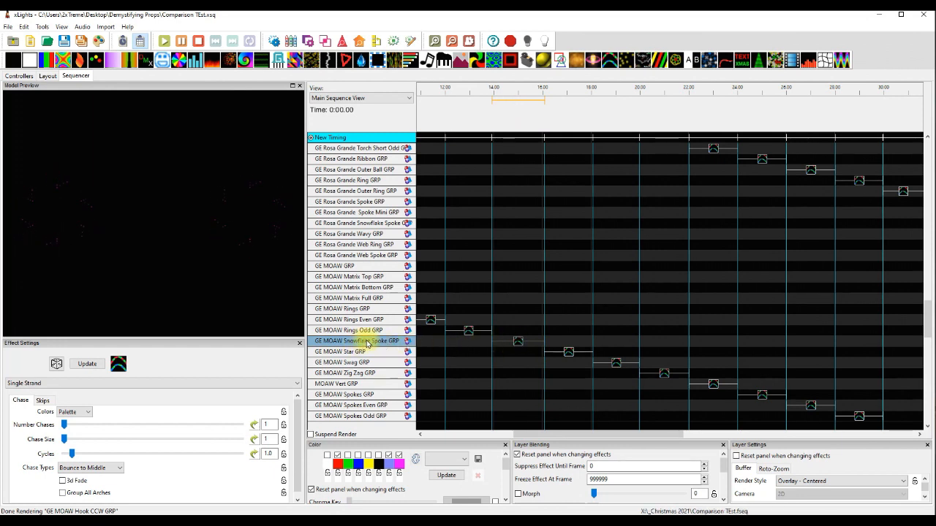
pyautogui.moveTo(30, 60); pyautogui.dragTo(613, 353)
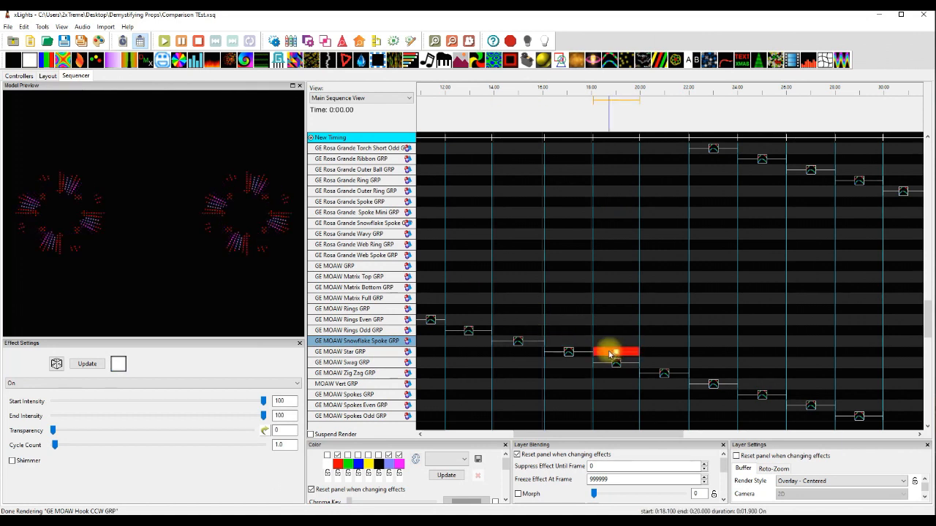
pyautogui.click(565, 361)
pyautogui.click(617, 354)
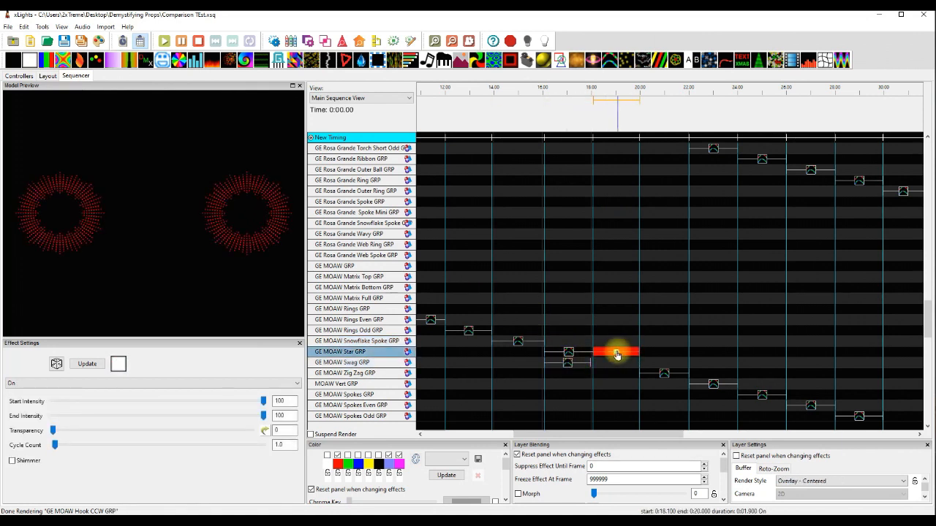
pyautogui.moveTo(568, 362); pyautogui.dragTo(616, 363)
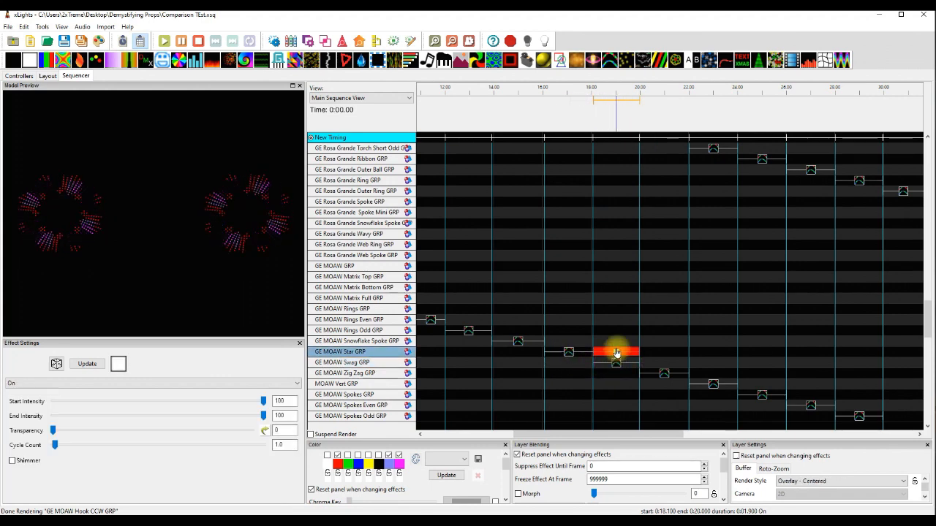
# Preview the Single Strand effects on the GE MOAW Star and Snowflake Spoke groups.
pyautogui.click(570, 354)
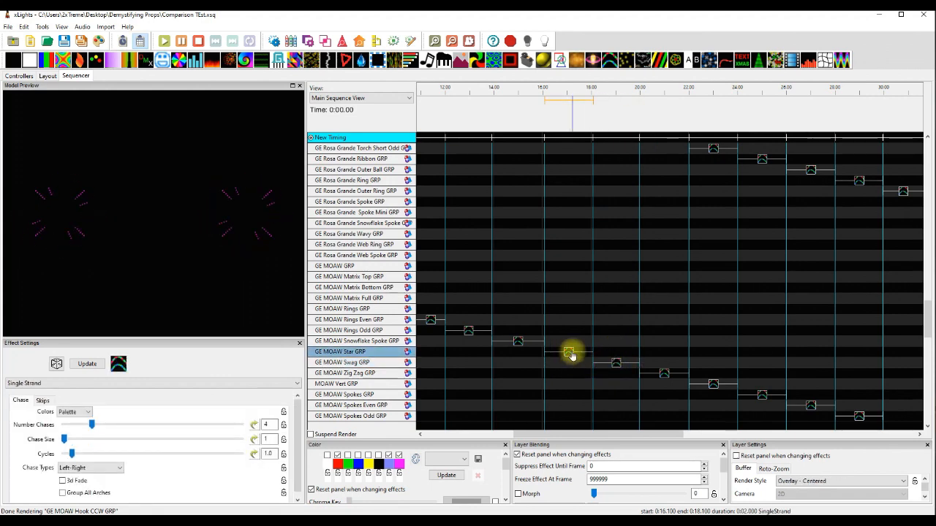
pyautogui.click(519, 342)
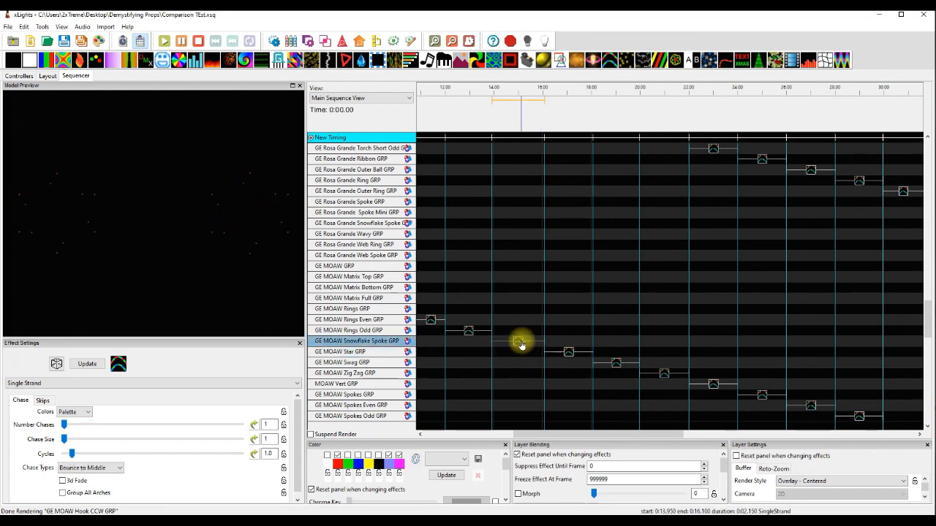
pyautogui.click(519, 344)
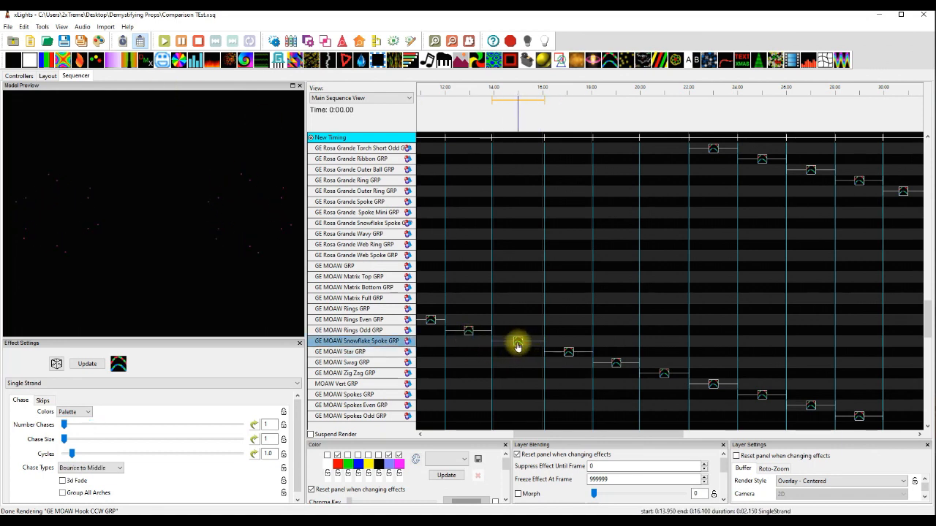
# Shift the GE MOAW Snowflake Spoke effect to the Rings Odd row and preview a temporary On effect in its place.
pyautogui.moveTo(516, 341); pyautogui.dragTo(518, 331)
pyautogui.moveTo(32, 64); pyautogui.dragTo(515, 346)
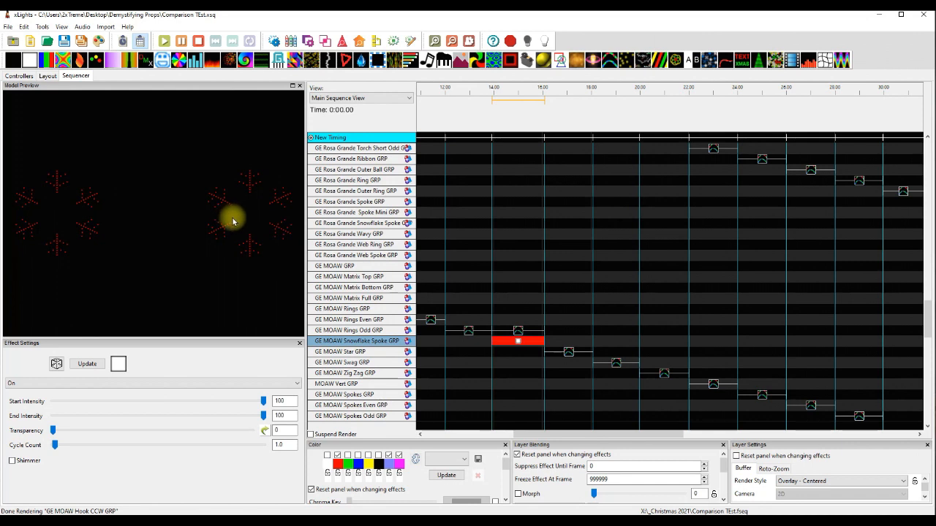
pyautogui.press('Delete')
pyautogui.click(518, 331)
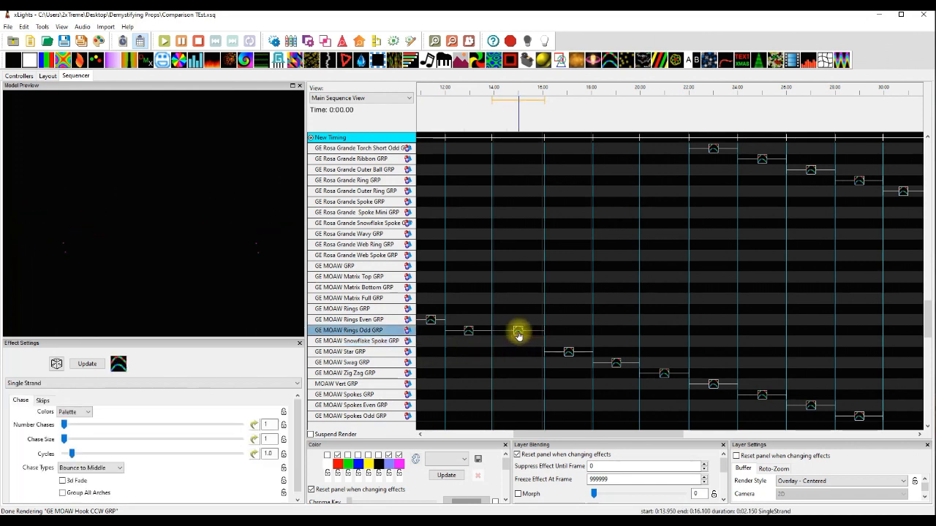
# Preview the Single Strand effects on the GE MOAW Star, Swag, Zig Zag and Spokes groups and MOAW Vert GRP.
pyautogui.click(570, 355)
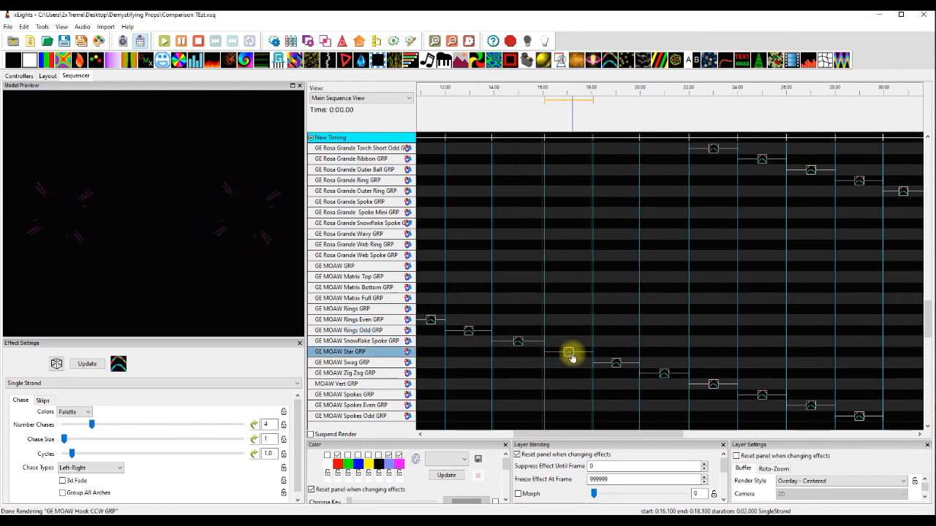
pyautogui.click(616, 364)
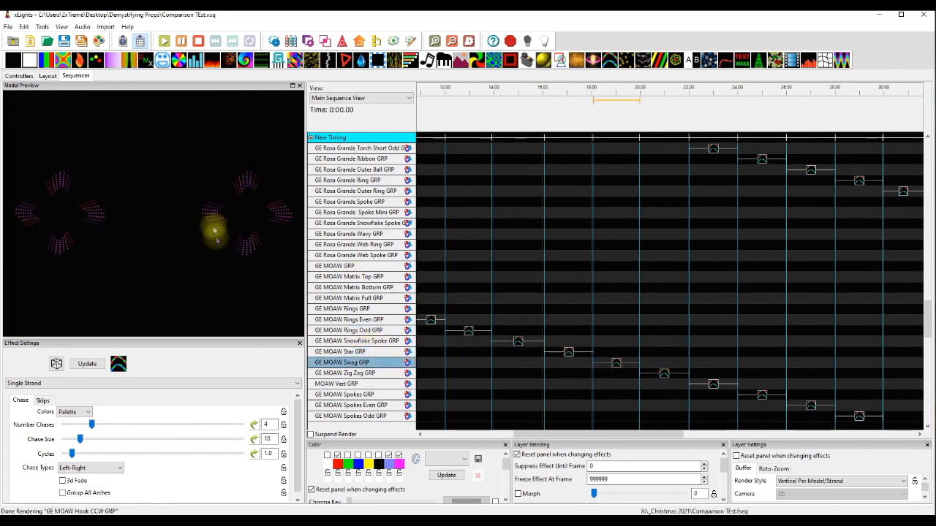
pyautogui.click(666, 376)
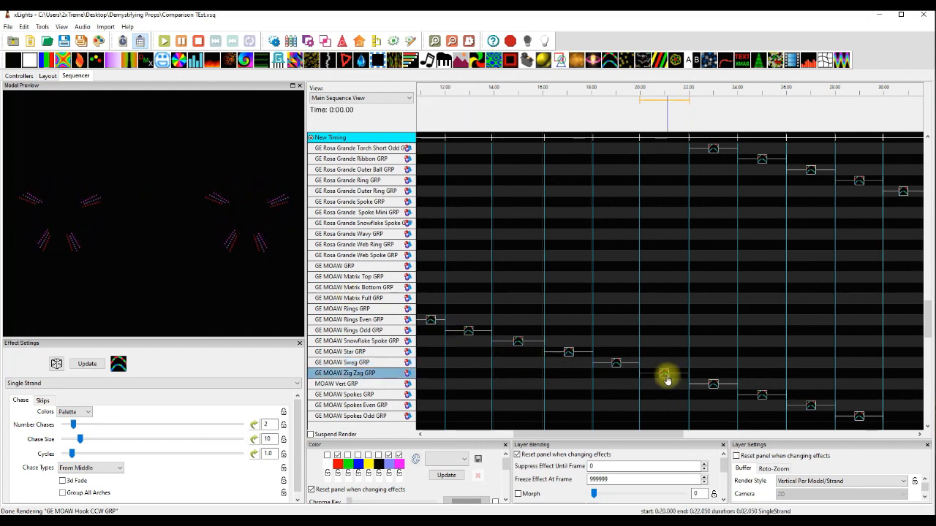
pyautogui.click(713, 386)
pyautogui.click(762, 396)
# Preview the Single Strand effects on the GE MOAW Spokes Even, Spokes Odd and Diamonds groups.
pyautogui.moveTo(666, 440); pyautogui.dragTo(706, 439)
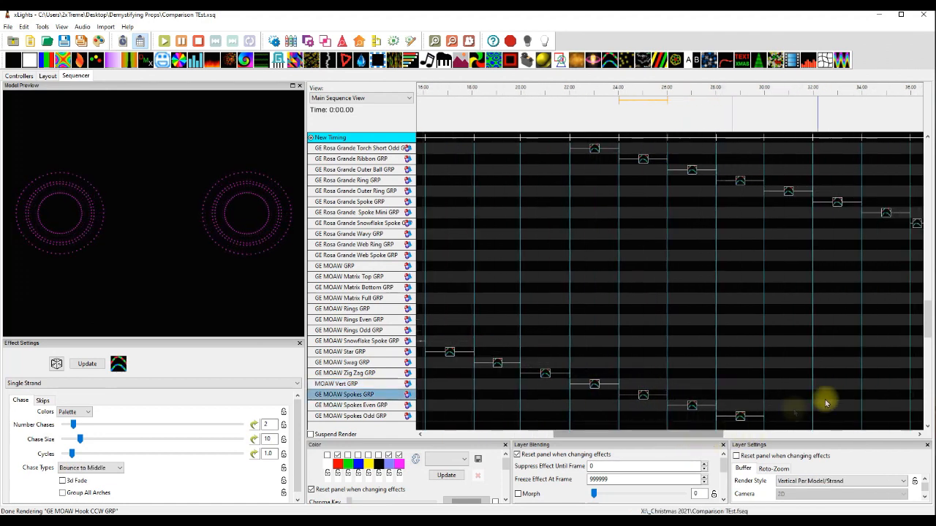
pyautogui.scroll(-5, 825, 402)
pyautogui.click(690, 351)
pyautogui.moveTo(591, 434); pyautogui.dragTo(625, 438)
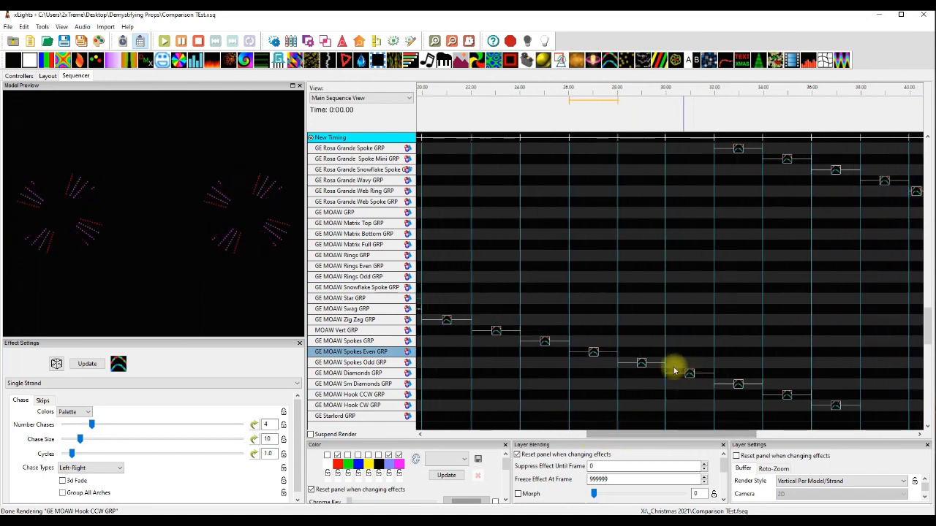
pyautogui.click(640, 364)
pyautogui.click(691, 375)
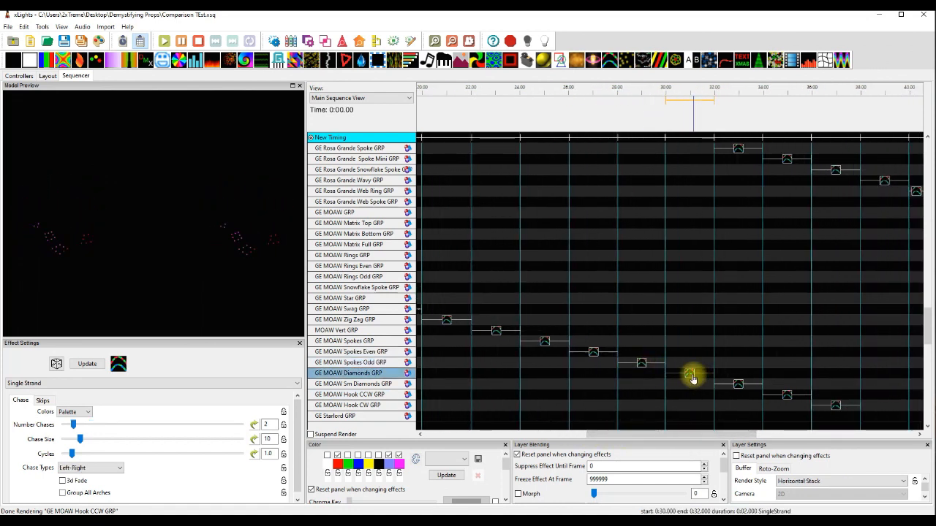
# Preview the Single Strand effects on the GE MOAW Sm Diamonds, Hook CCW and Hook CW groups.
pyautogui.moveTo(683, 435); pyautogui.dragTo(710, 436)
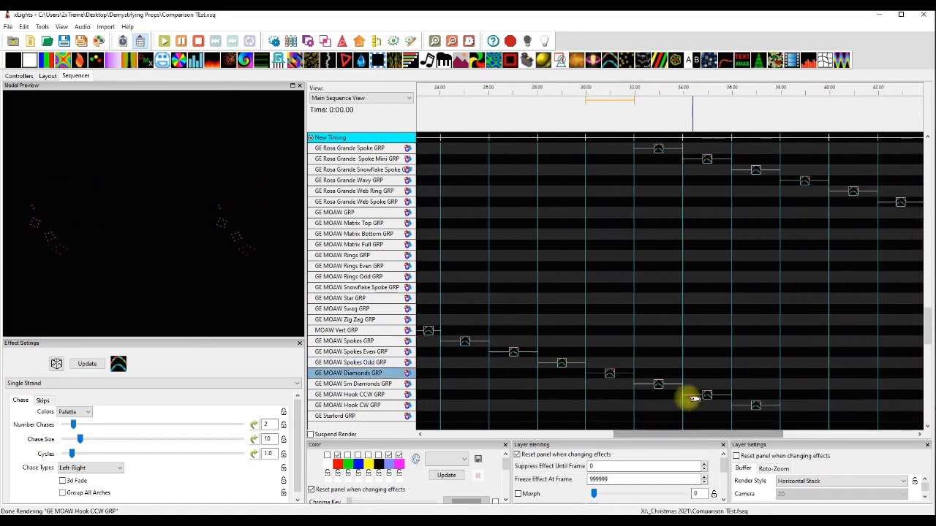
pyautogui.click(661, 388)
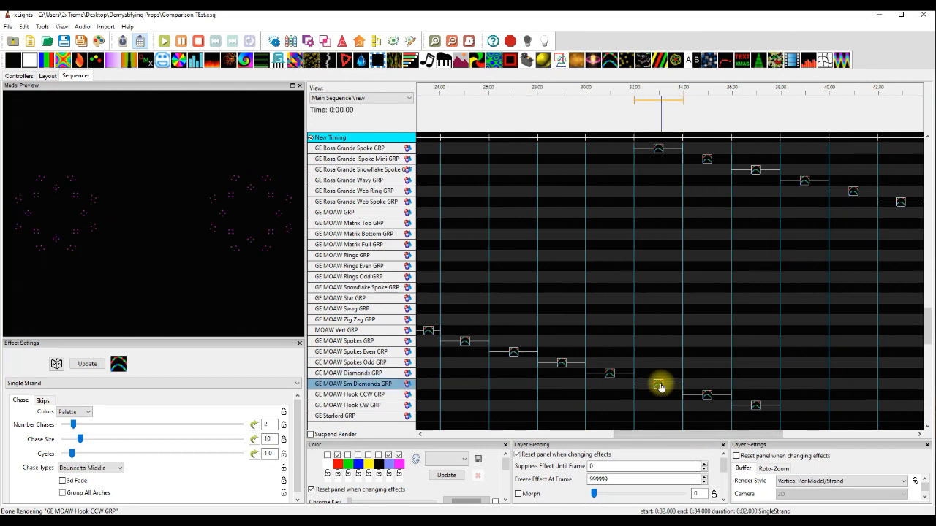
pyautogui.click(706, 395)
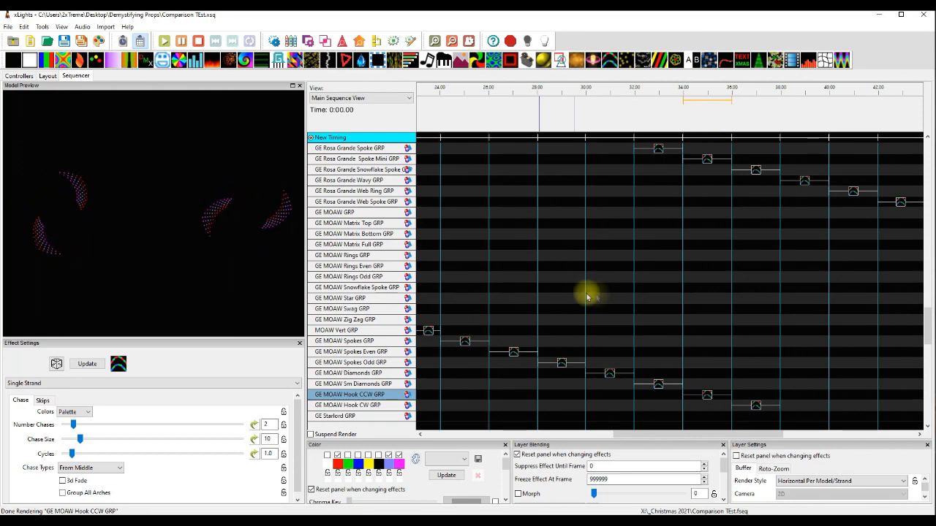
pyautogui.click(755, 406)
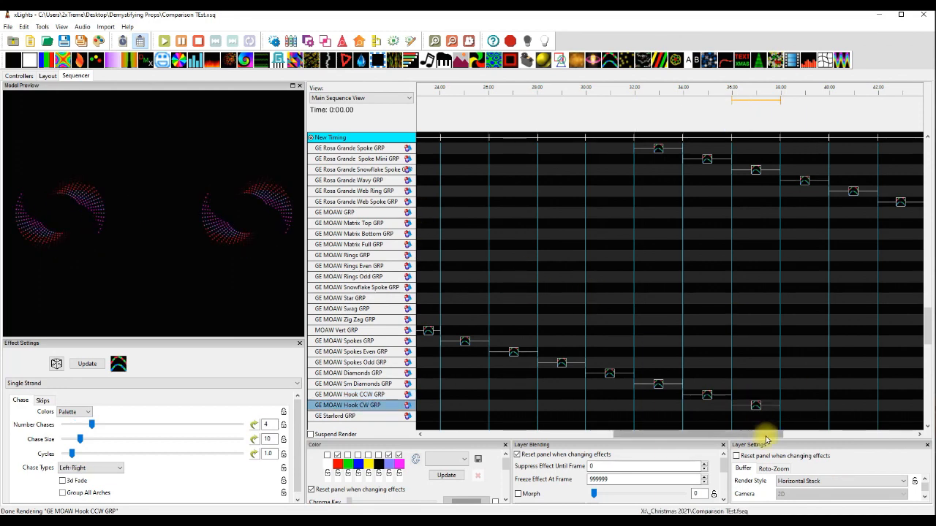
# Preview the Single Strand effects on the GE Starlord Diamond, Feather Even and Feather Odd groups.
pyautogui.scroll(-3, 795, 399)
pyautogui.moveTo(773, 434); pyautogui.dragTo(512, 434)
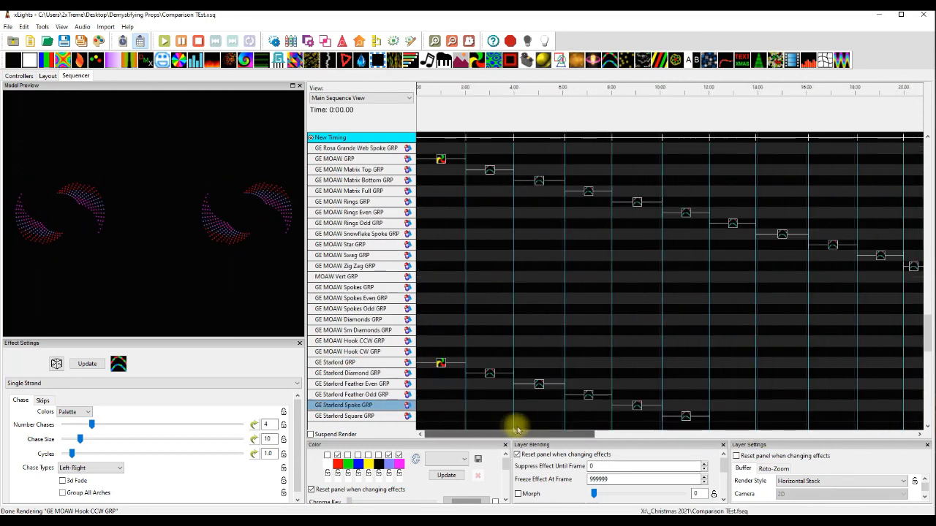
pyautogui.scroll(-4, 620, 358)
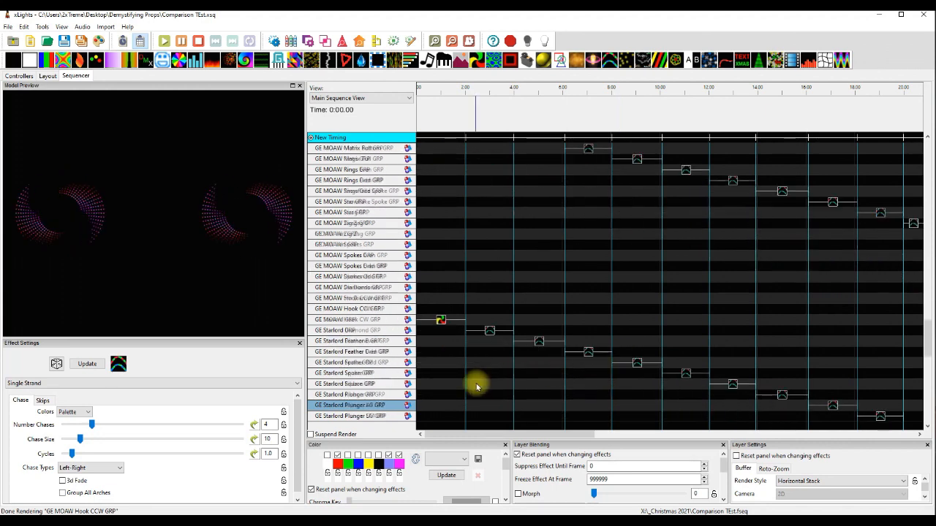
pyautogui.scroll(-3, 476, 385)
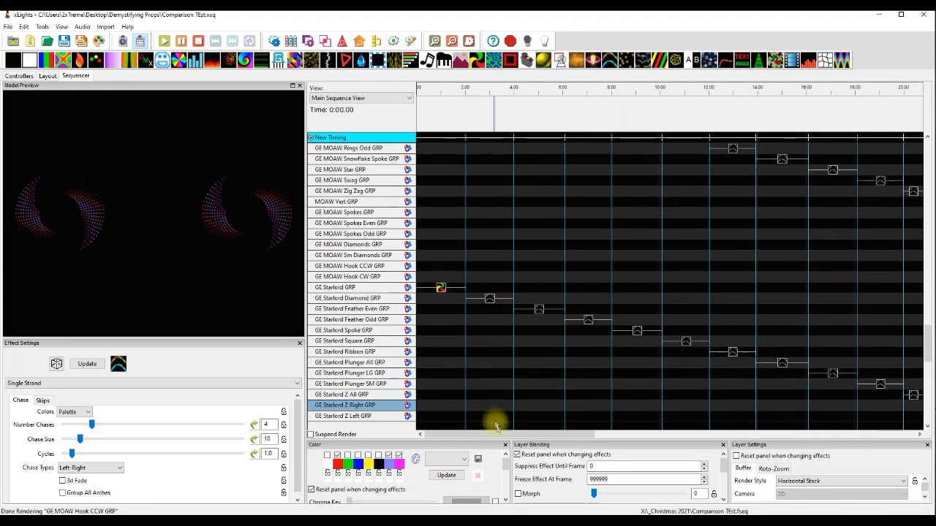
pyautogui.click(487, 298)
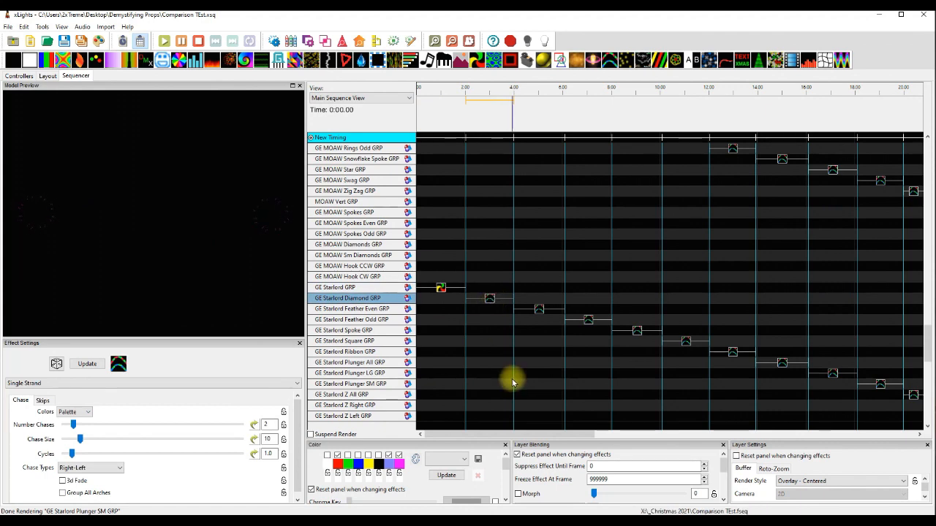
pyautogui.click(539, 310)
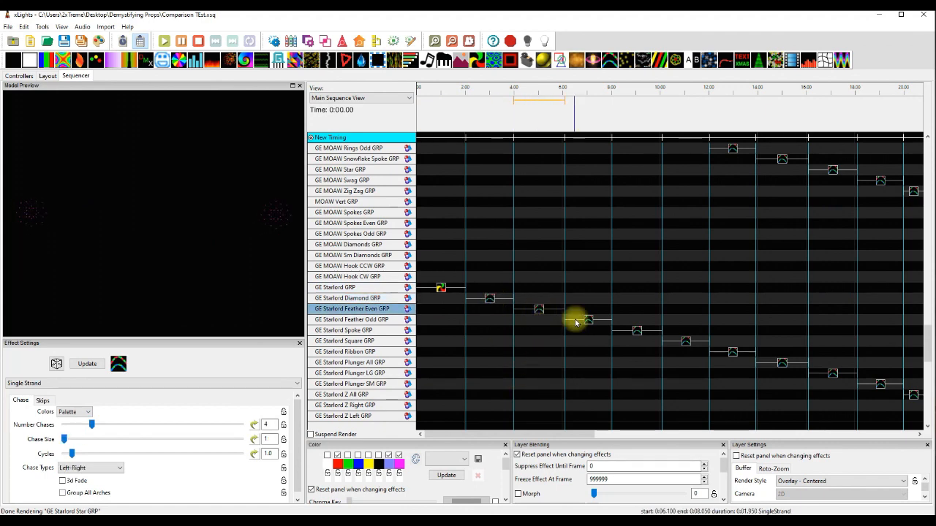
pyautogui.moveTo(551, 435); pyautogui.dragTo(588, 434)
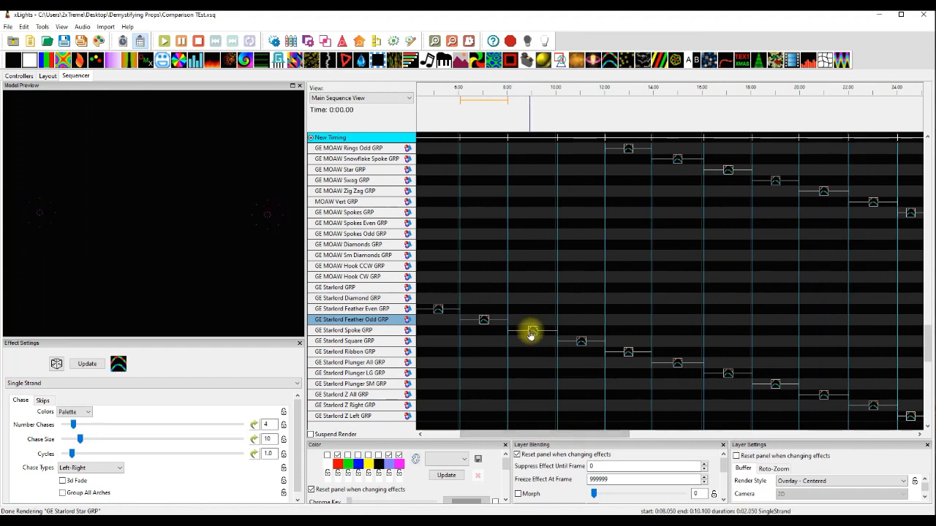
# Preview the Single Strand effects on the GE Starlord Spoke, Square and Ribbon groups.
pyautogui.click(530, 333)
pyautogui.click(580, 342)
pyautogui.moveTo(547, 434); pyautogui.dragTo(569, 432)
pyautogui.click(533, 355)
# Preview the Single Strand effects on the GE Starlord Plunger All, Plunger LG and Plunger SM groups.
pyautogui.click(516, 362)
pyautogui.click(519, 374)
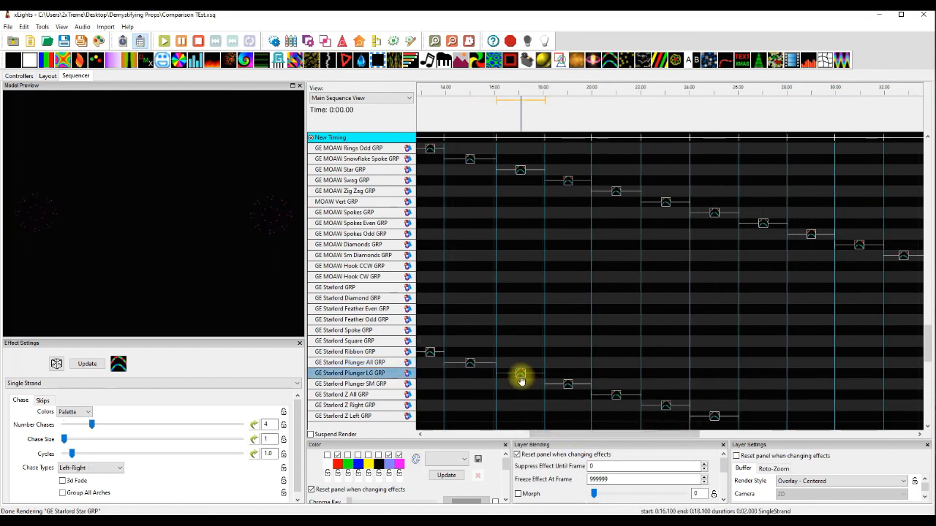
pyautogui.click(567, 385)
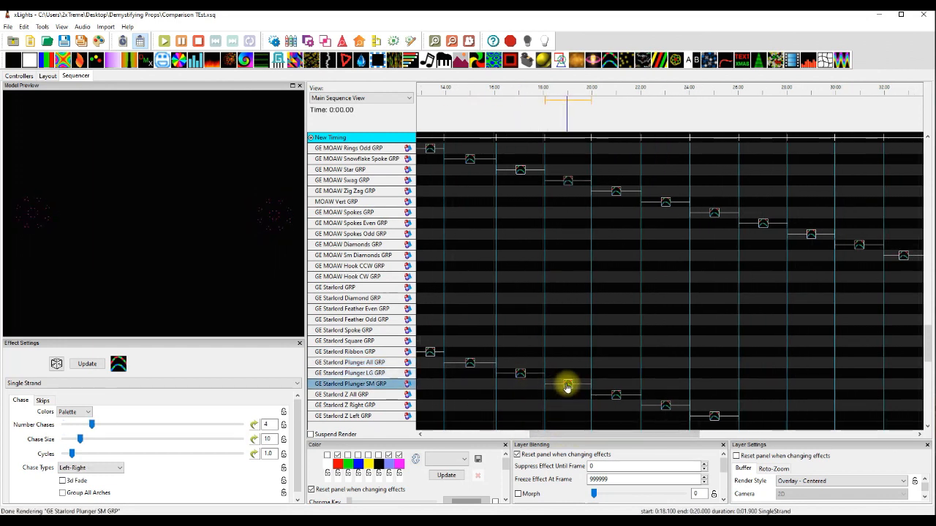
# Preview the Single Strand effects on the GE Starlord Z All, Z Right and Z Left groups.
pyautogui.moveTo(577, 435); pyautogui.dragTo(603, 434)
pyautogui.click(547, 399)
pyautogui.click(528, 394)
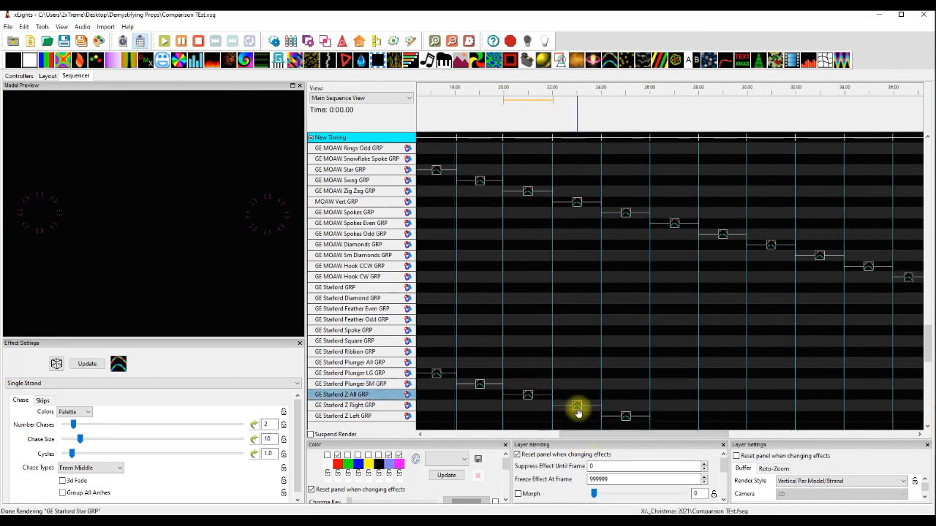
pyautogui.click(576, 406)
pyautogui.moveTo(567, 437); pyautogui.dragTo(582, 437)
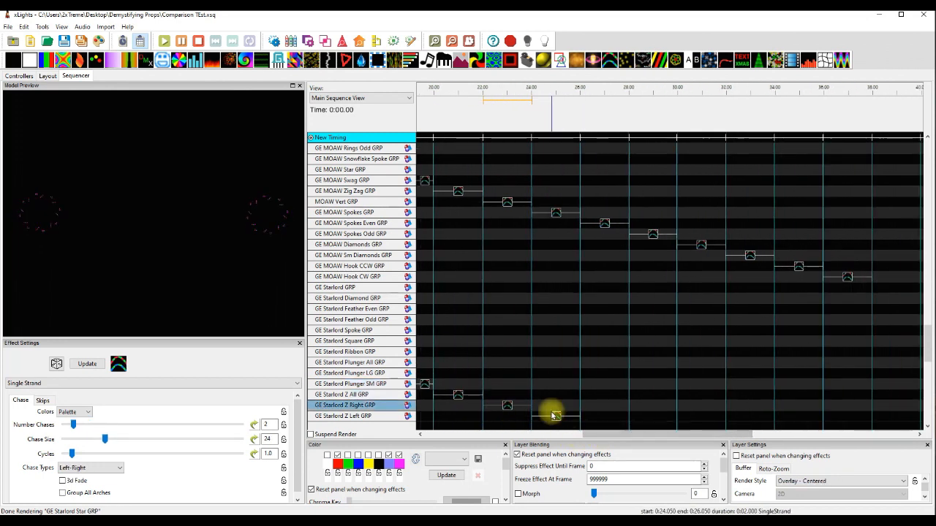
pyautogui.click(555, 416)
# Preview the Single Strand effects on the GE Starlord Star and Cross groups.
pyautogui.scroll(-5, 648, 407)
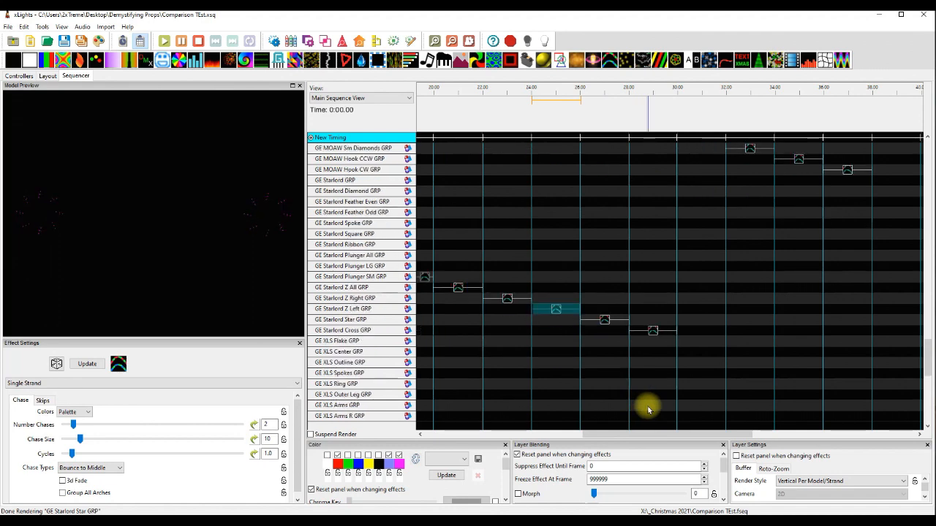
pyautogui.click(605, 326)
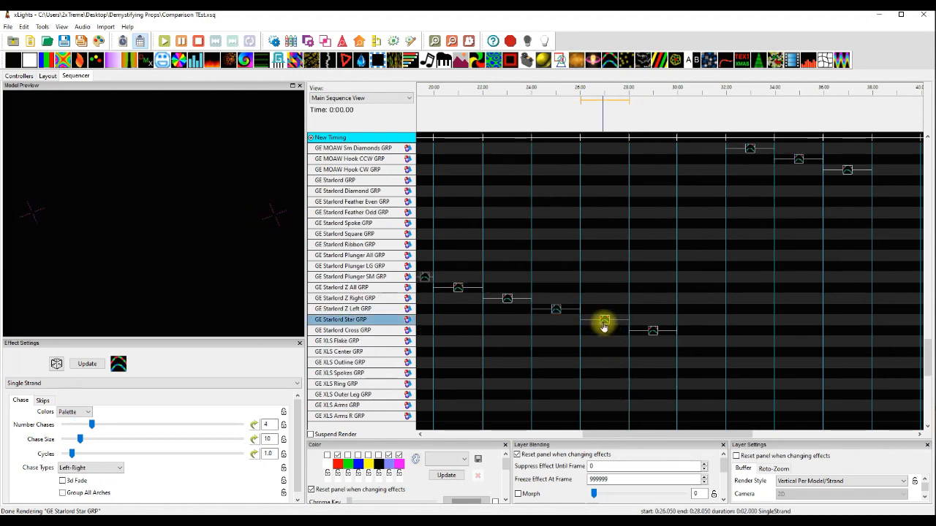
pyautogui.click(648, 332)
# Preview the Pinwheel effect on GE XLS Flake GRP and the Single Strand effect on GE XLS Center GRP.
pyautogui.moveTo(663, 437); pyautogui.dragTo(471, 422)
pyautogui.scroll(-4, 464, 402)
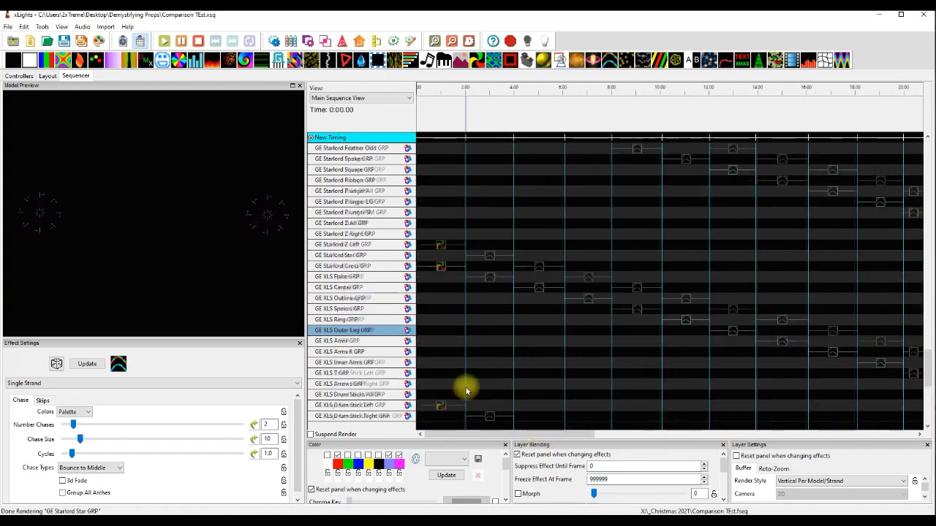
pyautogui.click(440, 235)
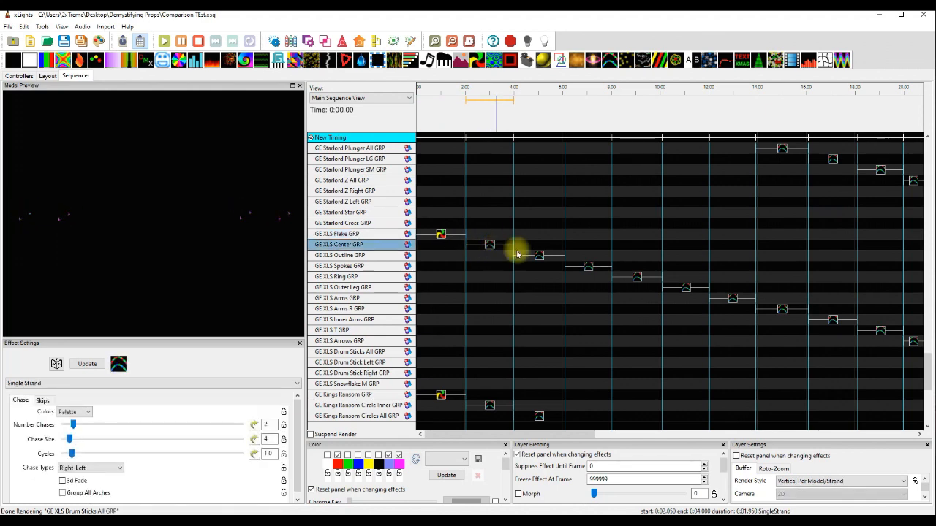
# Preview the Single Strand effects on the GE XLS Outline, Spokes, Ring and Outer Leg groups.
pyautogui.click(541, 258)
pyautogui.moveTo(529, 434); pyautogui.dragTo(558, 435)
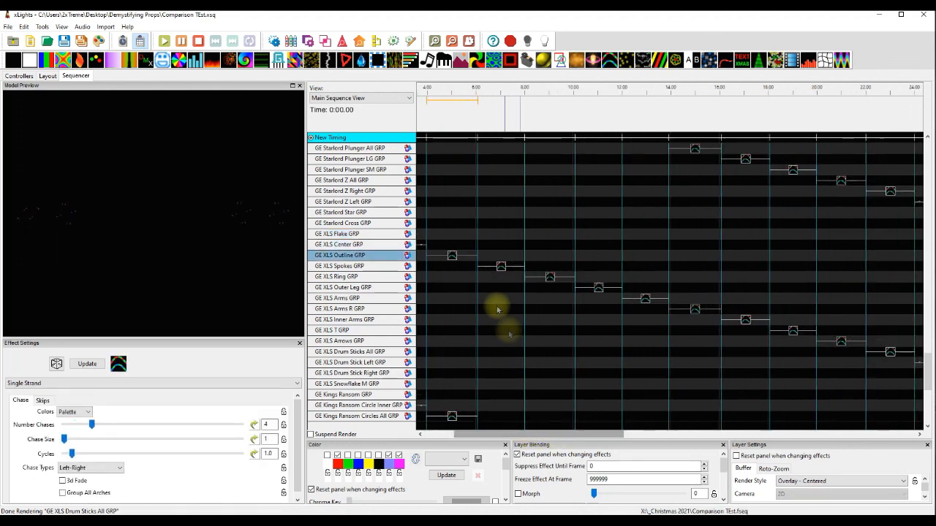
pyautogui.click(500, 266)
pyautogui.click(549, 277)
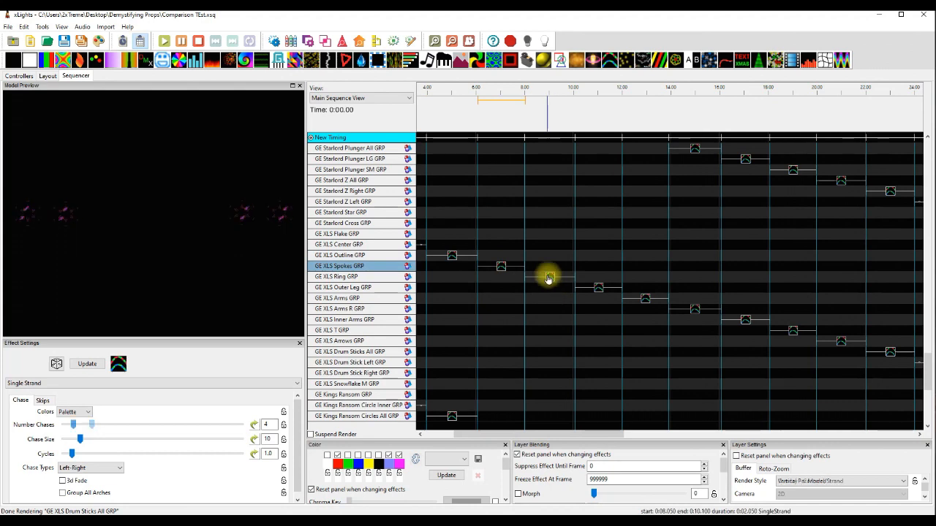
pyautogui.click(598, 287)
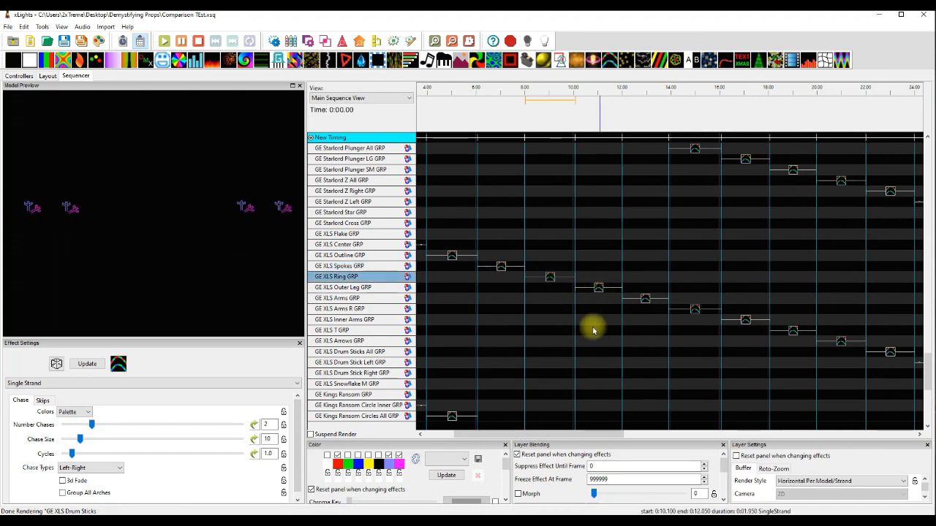
# Preview the Single Strand effects on the GE XLS Arms, Arms R, Inner Arms and T groups, comparing the last two again.
pyautogui.moveTo(568, 434); pyautogui.dragTo(621, 439)
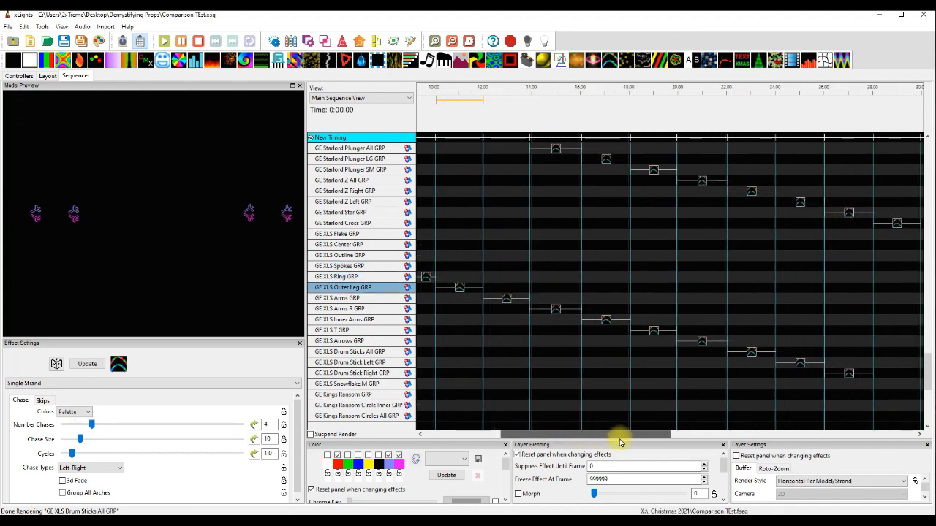
pyautogui.click(508, 301)
pyautogui.click(555, 308)
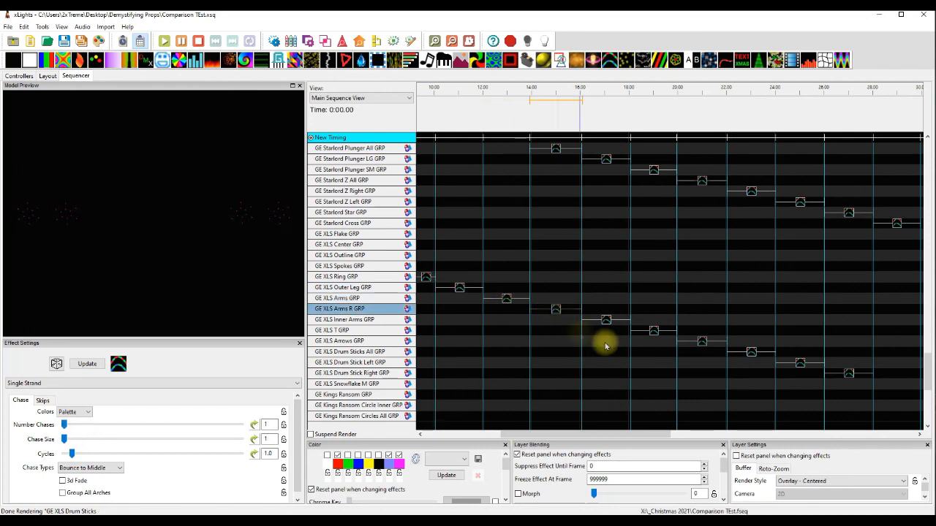
pyautogui.click(608, 320)
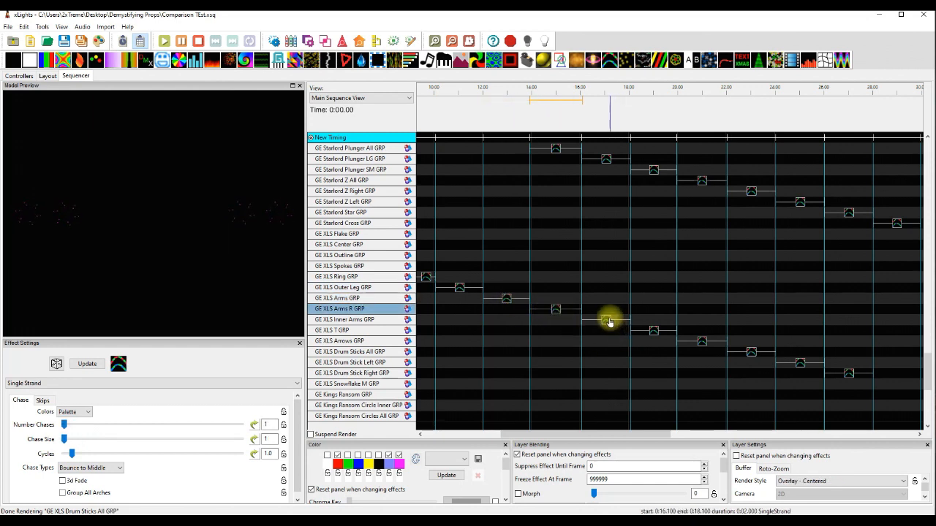
pyautogui.click(655, 333)
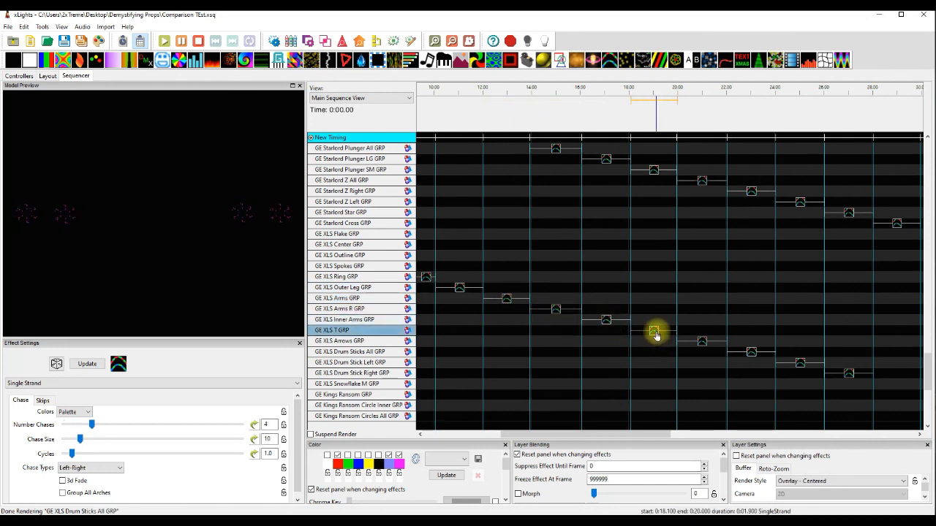
pyautogui.click(603, 319)
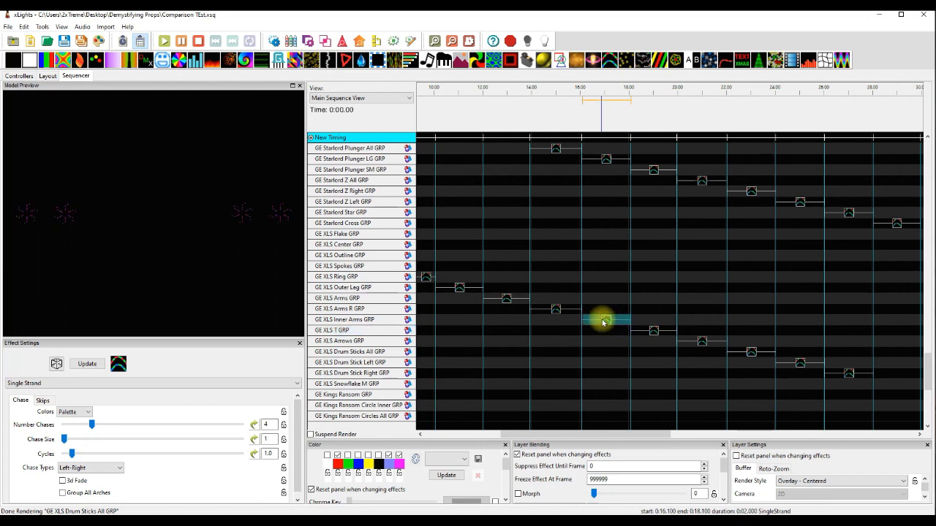
pyautogui.click(655, 332)
# Preview the Single Strand effects on the GE XLS Arrows, Drum Sticks All, Drum Stick Left and Drum Stick Right groups.
pyautogui.click(702, 342)
pyautogui.click(756, 354)
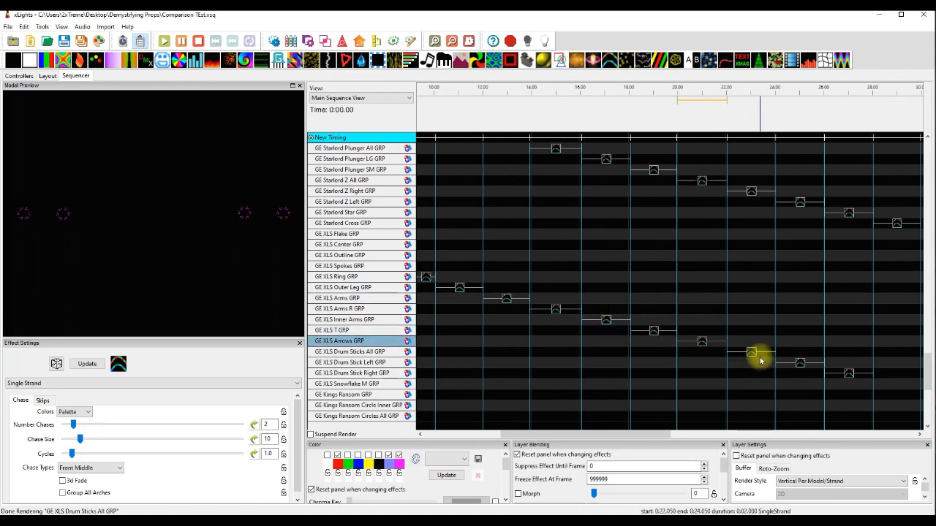
pyautogui.click(800, 363)
pyautogui.click(849, 374)
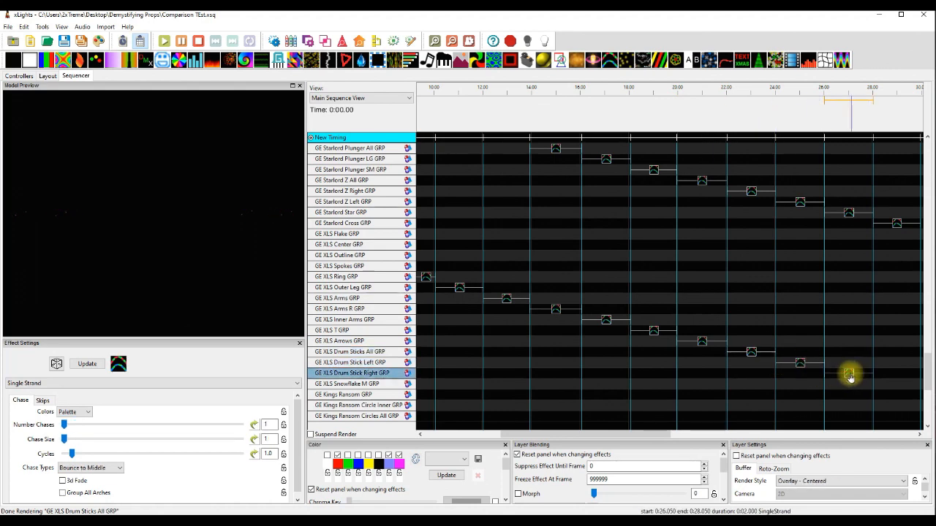
# Preview the Pinwheel effect on GE Kings Ransom GRP and the Single Strand effects on its Circle Inner, Circles All and Circles Outer groups.
pyautogui.moveTo(652, 434); pyautogui.dragTo(549, 435)
pyautogui.scroll(-14, 542, 393)
pyautogui.click(443, 245)
pyautogui.click(489, 256)
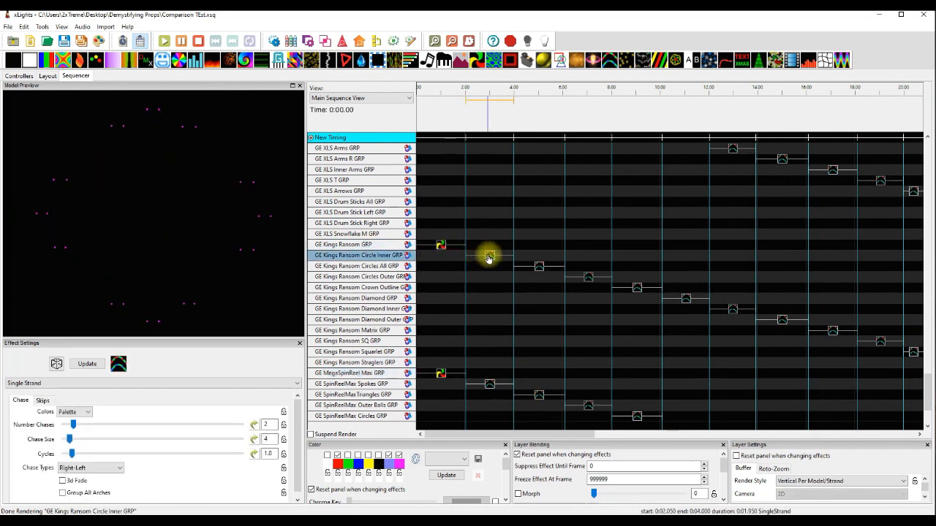
pyautogui.click(539, 268)
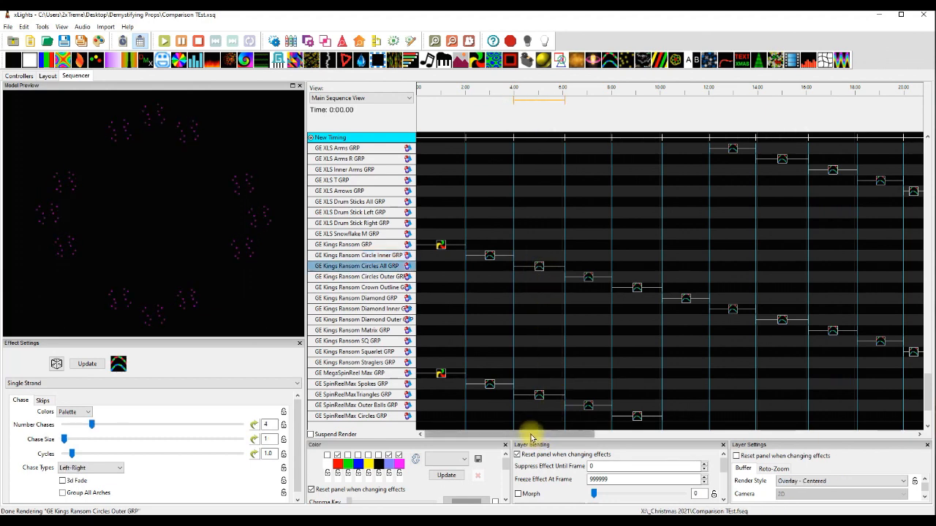
pyautogui.moveTo(531, 437); pyautogui.dragTo(553, 439)
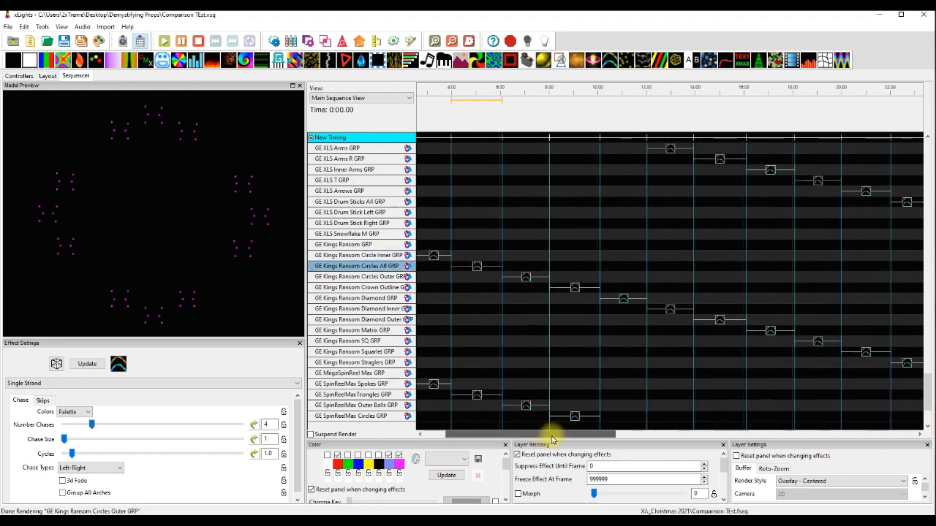
pyautogui.click(528, 278)
# Preview the Single Strand effects on the GE Kings Ransom Crown Outline, Diamond, Diamond Inner and Diamond Outer groups.
pyautogui.click(575, 289)
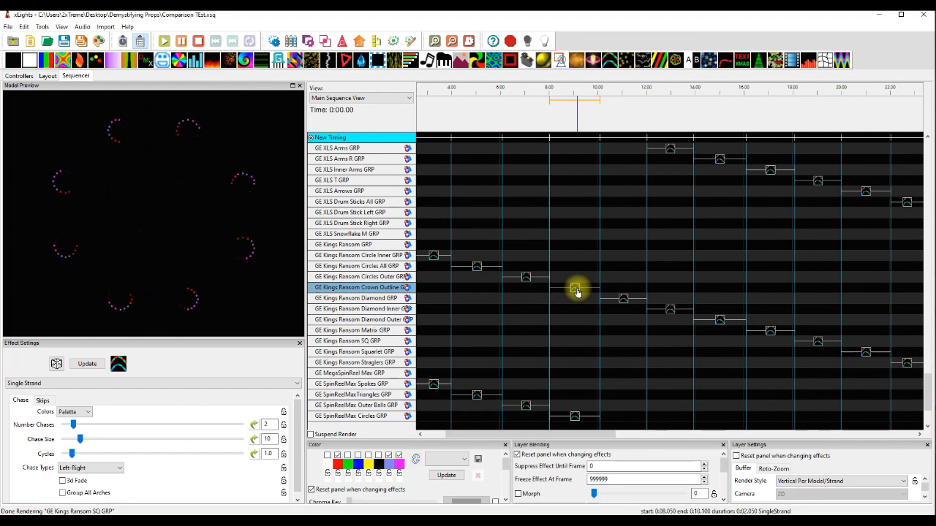
pyautogui.click(623, 300)
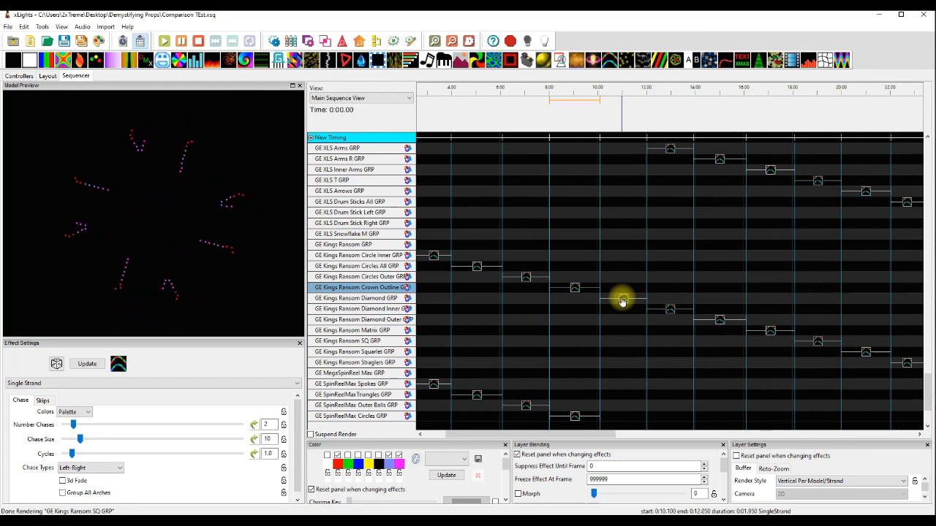
pyautogui.click(623, 300)
pyautogui.click(669, 309)
pyautogui.moveTo(592, 434); pyautogui.dragTo(618, 359)
pyautogui.click(604, 320)
# Preview the Single Strand effects on the GE Kings Ransom Matrix, SQ, Squarlet and Straglers groups.
pyautogui.click(656, 331)
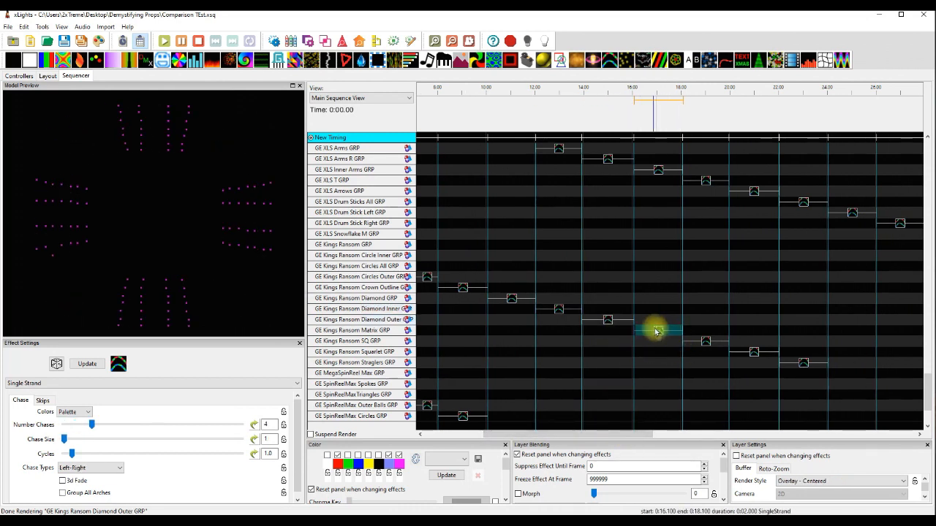
pyautogui.click(705, 341)
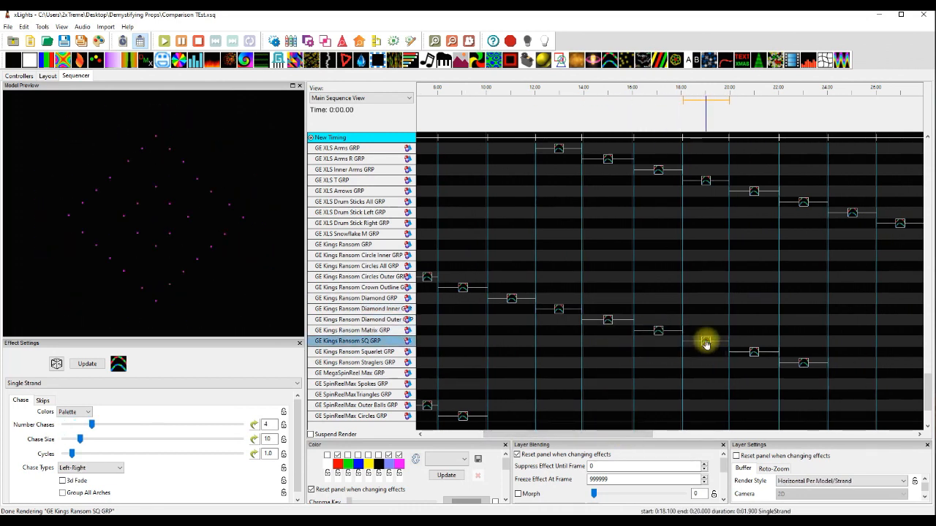
pyautogui.click(756, 354)
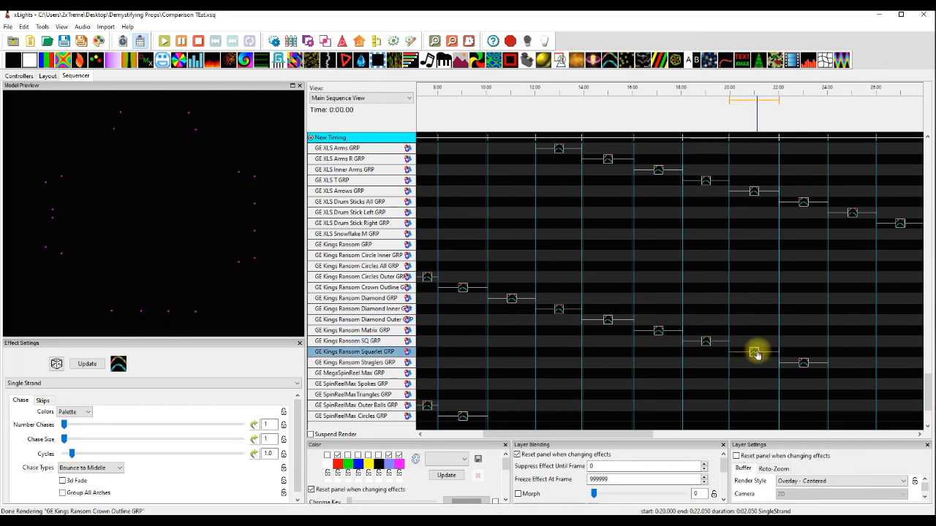
pyautogui.click(803, 364)
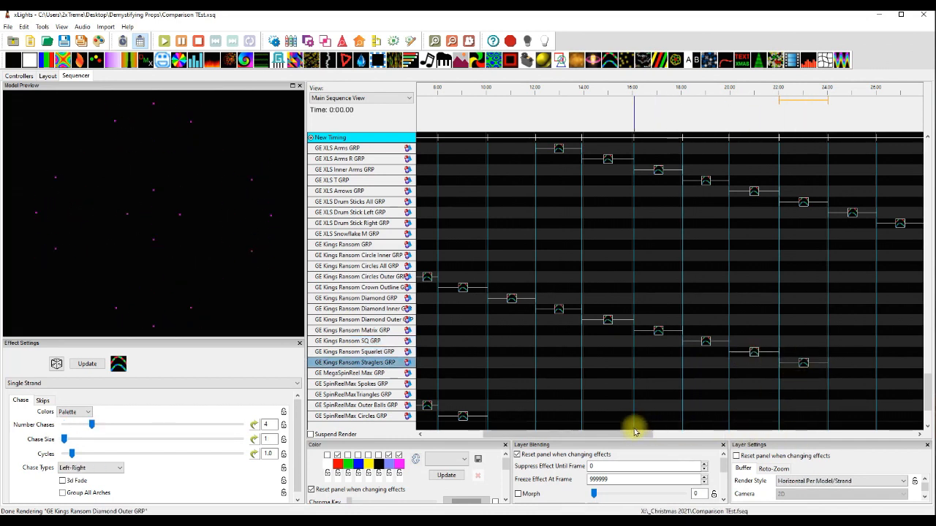
# Preview the Pinwheel effect on GE MegaSpinReel Max GRP and the Single Strand effects on the SpinReelMax Spokes and Triangles groups.
pyautogui.moveTo(618, 434); pyautogui.dragTo(559, 436)
pyautogui.click(441, 374)
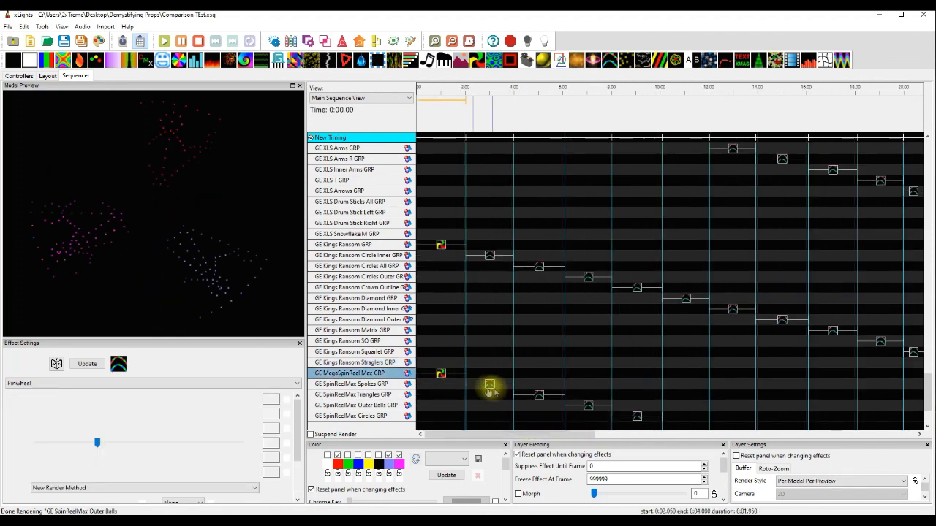
pyautogui.click(490, 383)
pyautogui.scroll(-4, 529, 374)
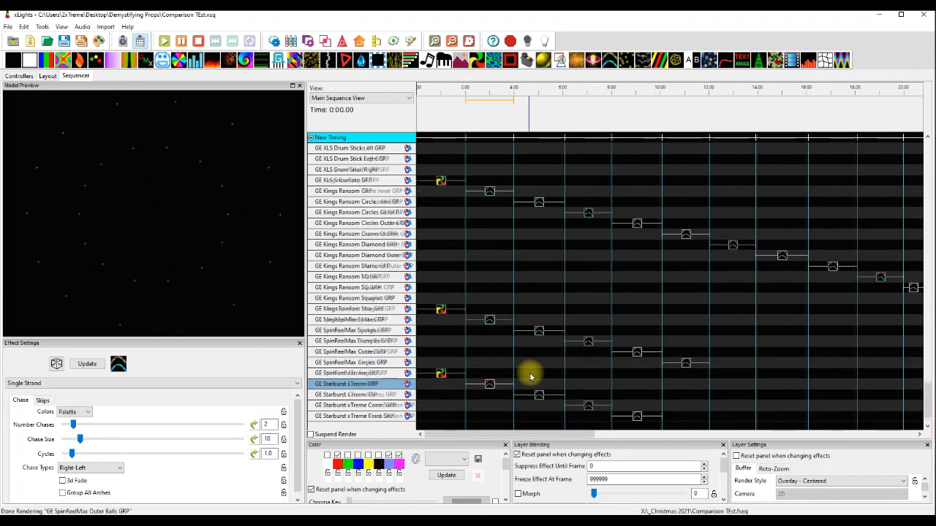
pyautogui.click(539, 310)
# Preview the Single Strand effects on the GE SpinReelMax Outer Balls, Circles and Angels groups.
pyautogui.click(594, 323)
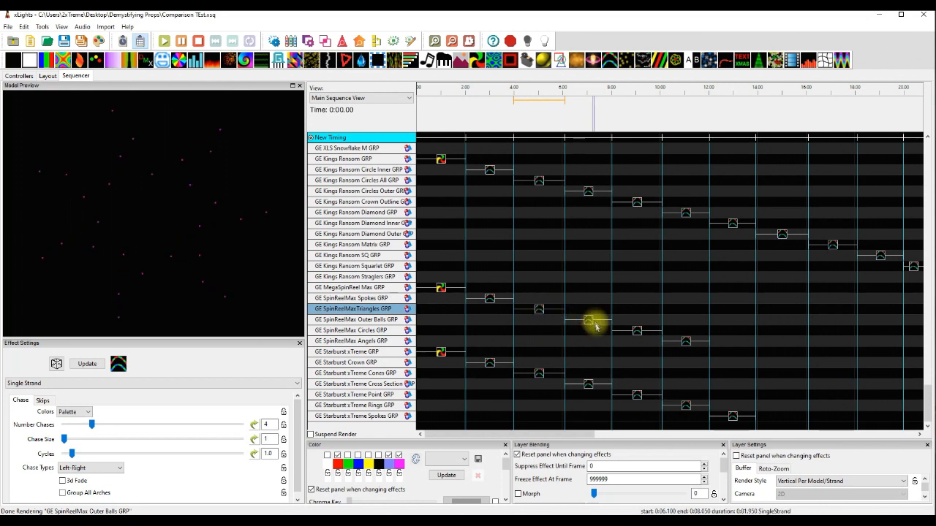
pyautogui.click(636, 332)
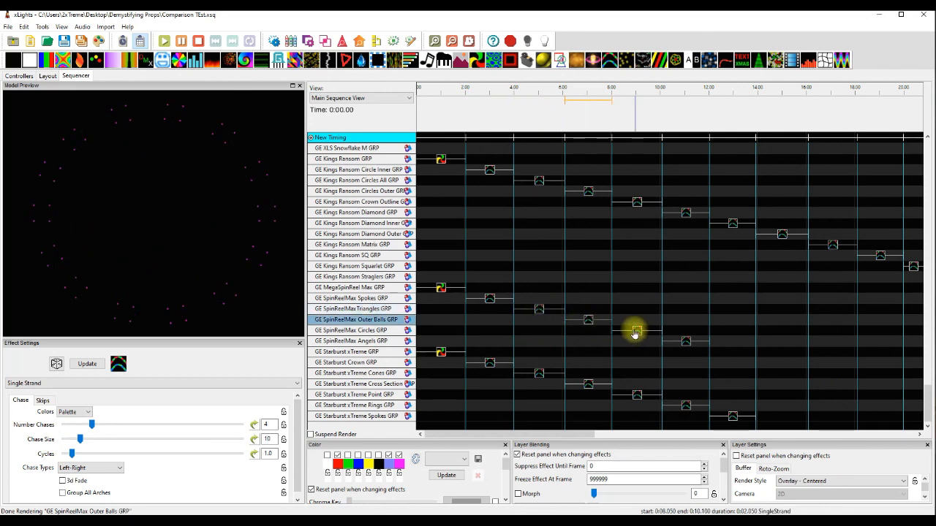
pyautogui.click(691, 342)
pyautogui.click(686, 345)
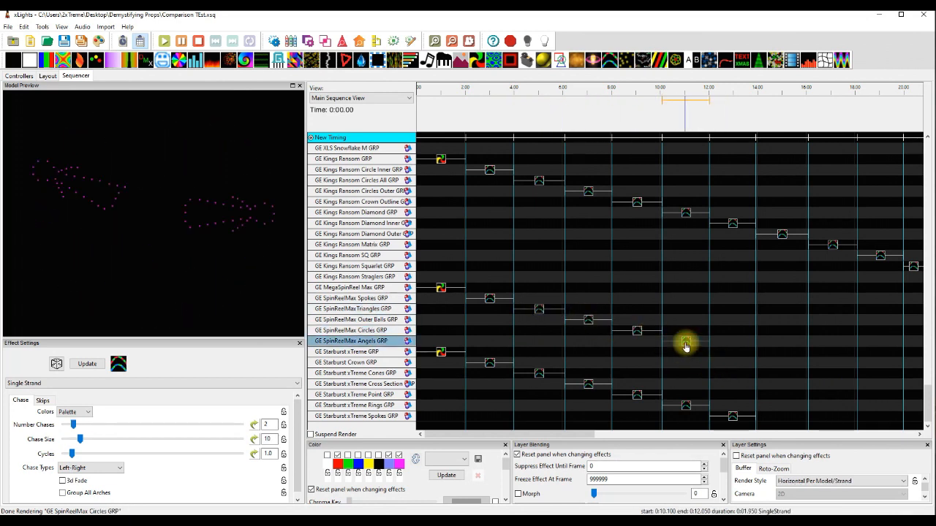
# Preview the Single Strand effects on the GE Starburst Crown, Cones, Cross Section, Point, Rings and Spokes groups.
pyautogui.click(488, 363)
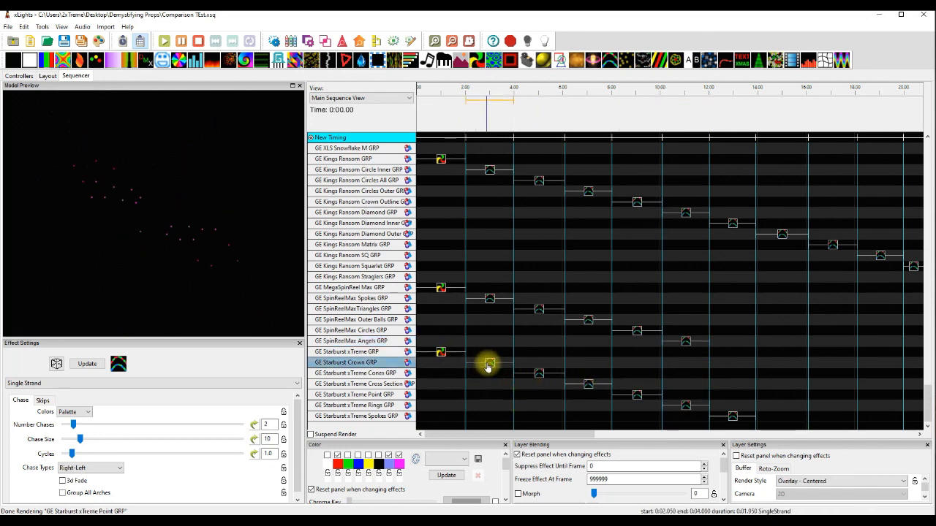
pyautogui.click(539, 373)
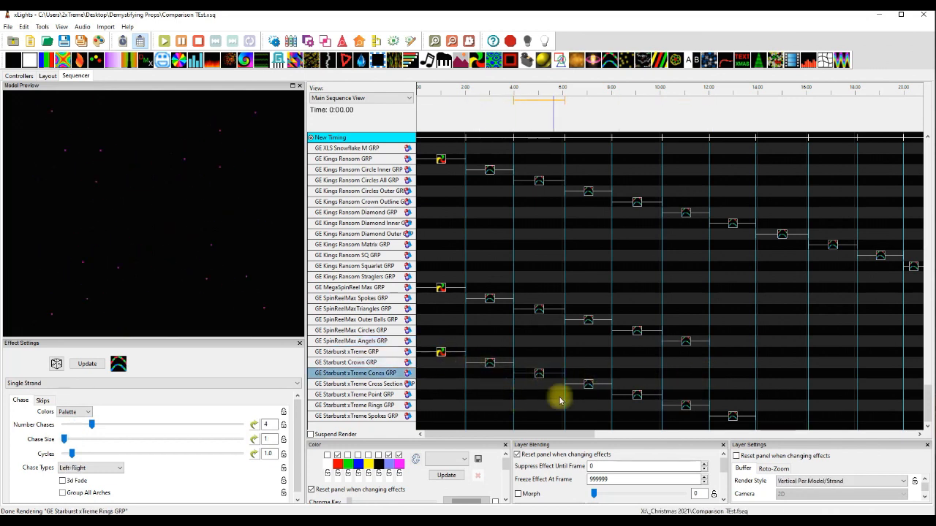
pyautogui.click(589, 387)
pyautogui.click(635, 398)
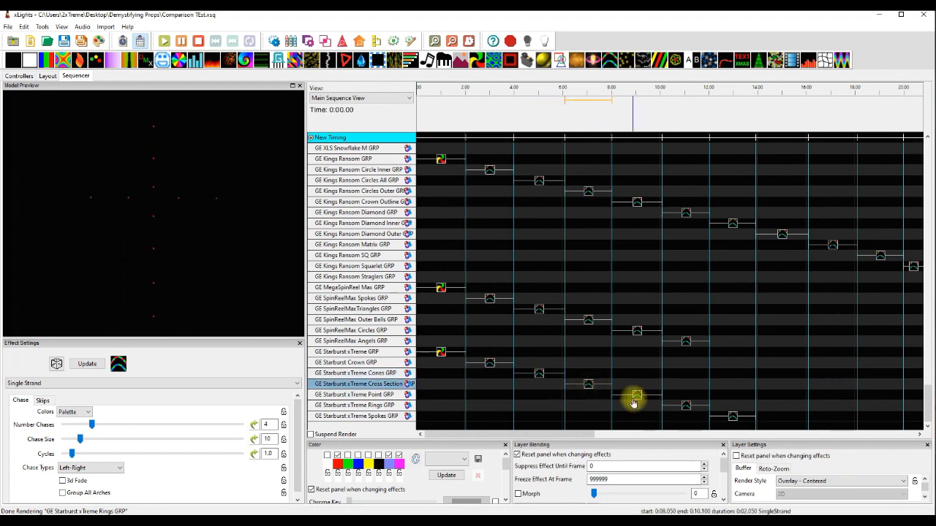
pyautogui.click(636, 396)
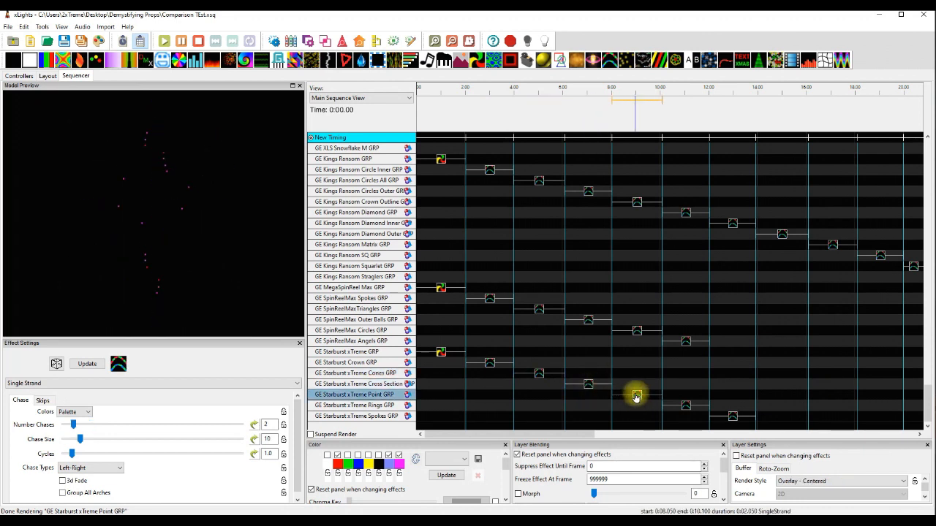
pyautogui.click(686, 406)
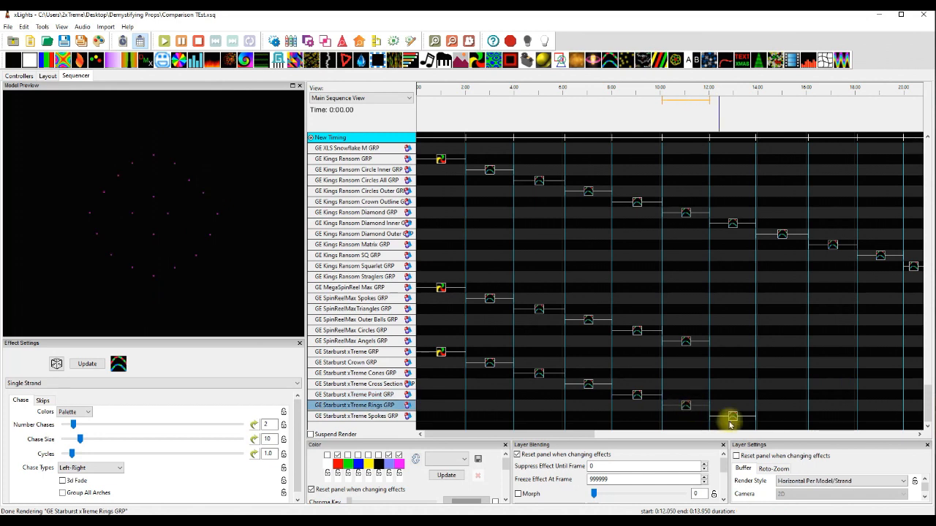
pyautogui.click(732, 417)
pyautogui.click(695, 417)
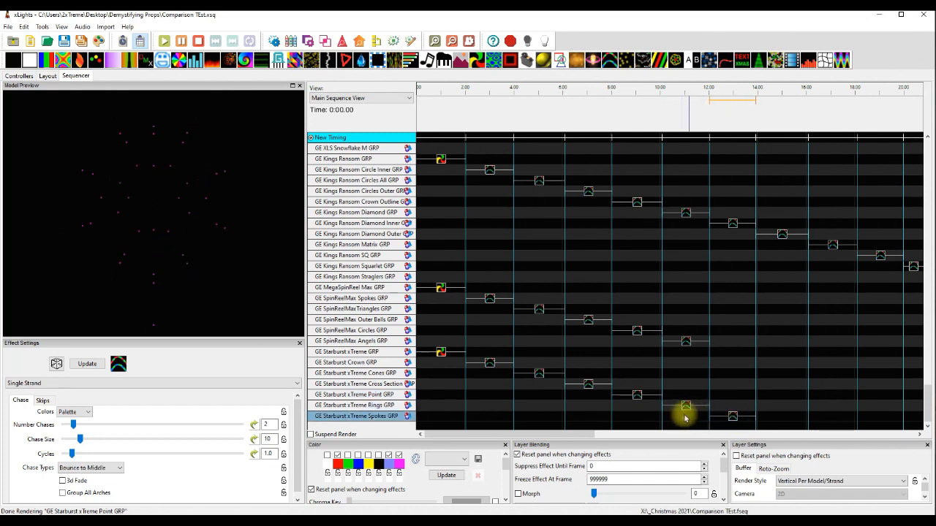
# Replay the GE Starburst Single Strand effects in reverse order, from the Rings group back to the Crown group.
pyautogui.click(684, 407)
pyautogui.click(639, 397)
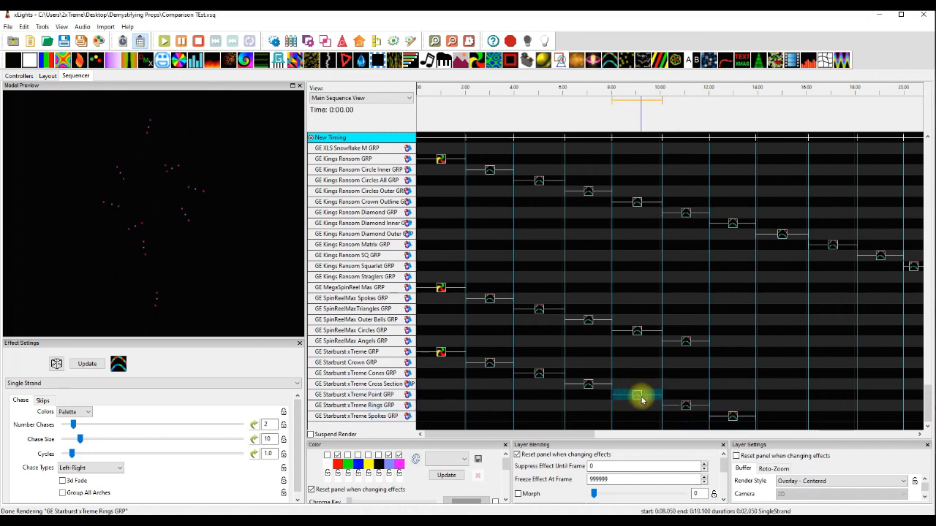
pyautogui.click(589, 386)
pyautogui.click(540, 376)
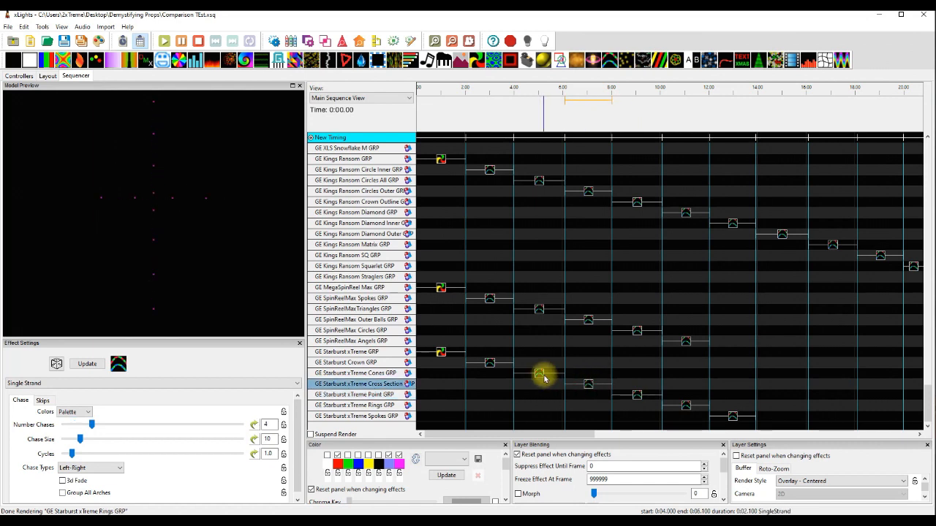
pyautogui.click(490, 363)
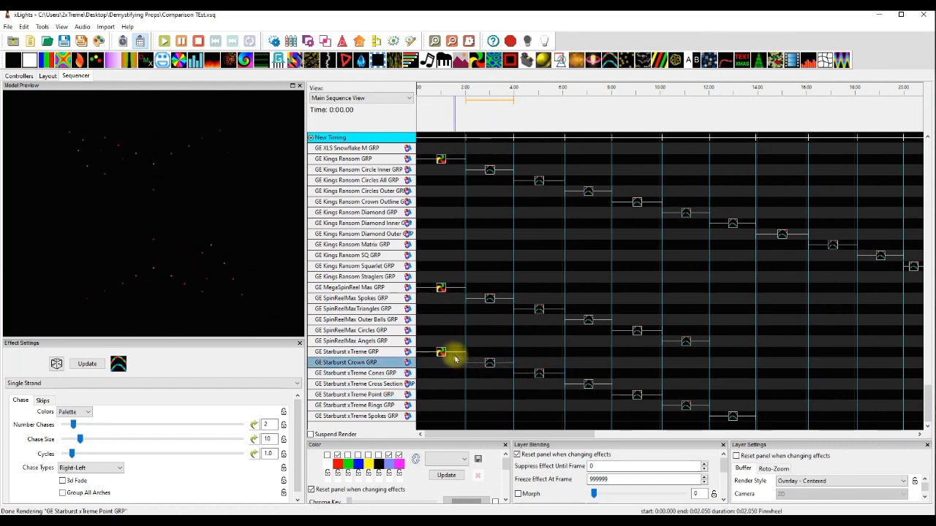
# Preview the Pinwheel effect on GE Starburst xTreme GRP, review its center settings, and replay the Single Strand effect on the Crown group.
pyautogui.click(440, 352)
pyautogui.moveTo(298, 436); pyautogui.dragTo(306, 489)
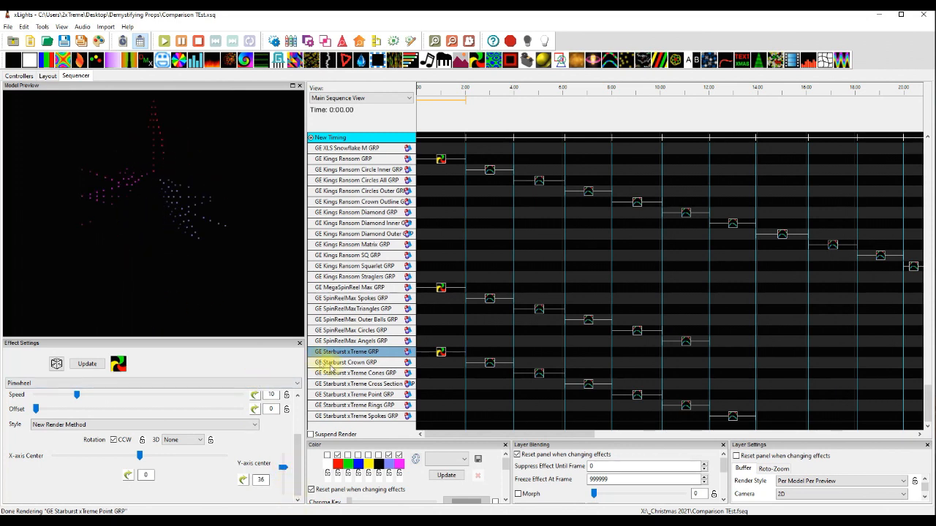
pyautogui.click(494, 366)
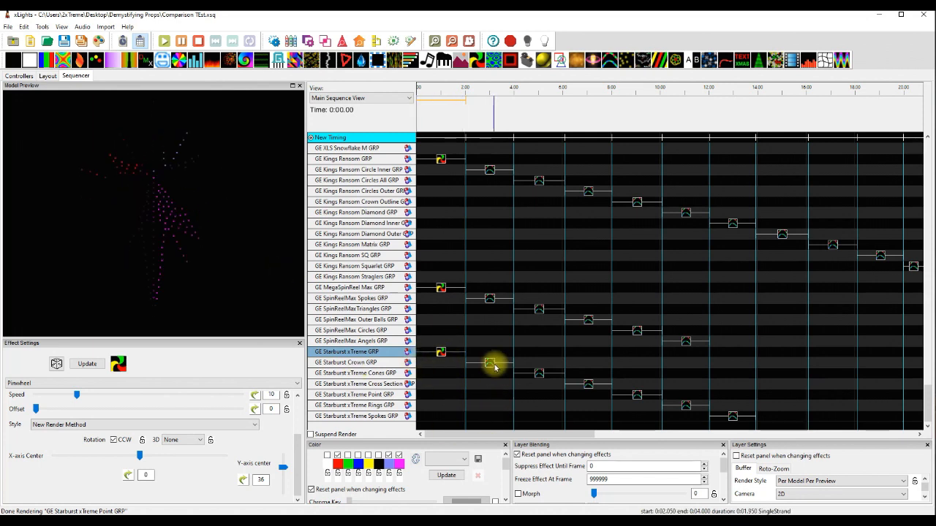
# Replay the Single Strand effects on the GE Starburst xTreme Cones, Cross Section, Point, Rings and Spokes groups.
pyautogui.click(539, 374)
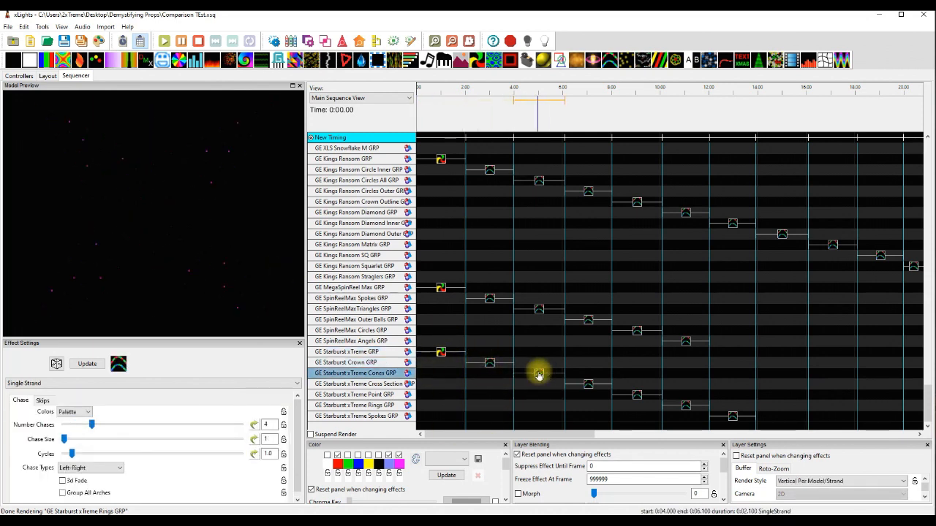
pyautogui.click(590, 386)
pyautogui.click(631, 395)
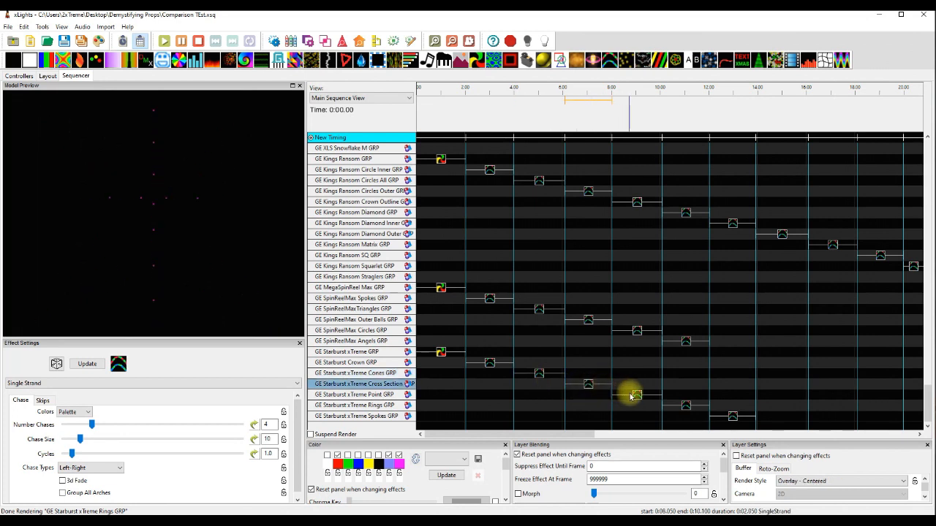
pyautogui.click(684, 406)
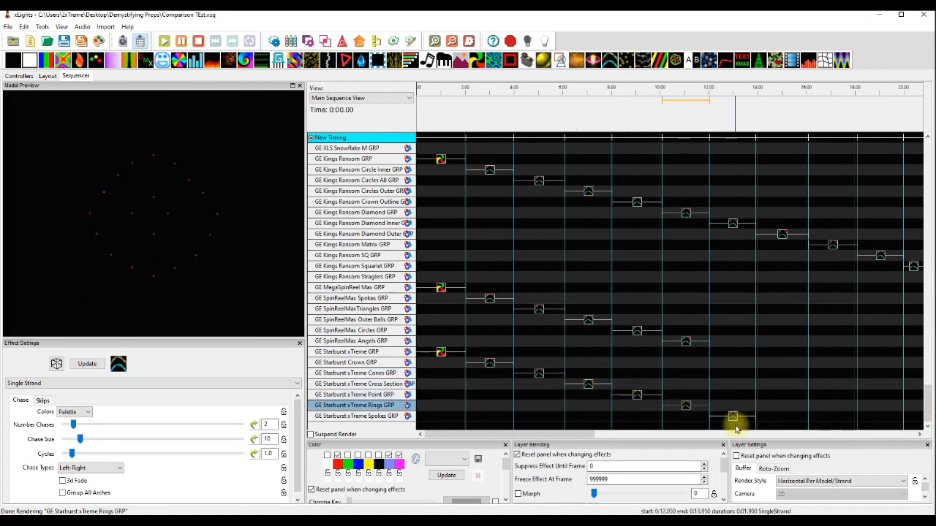
pyautogui.click(734, 415)
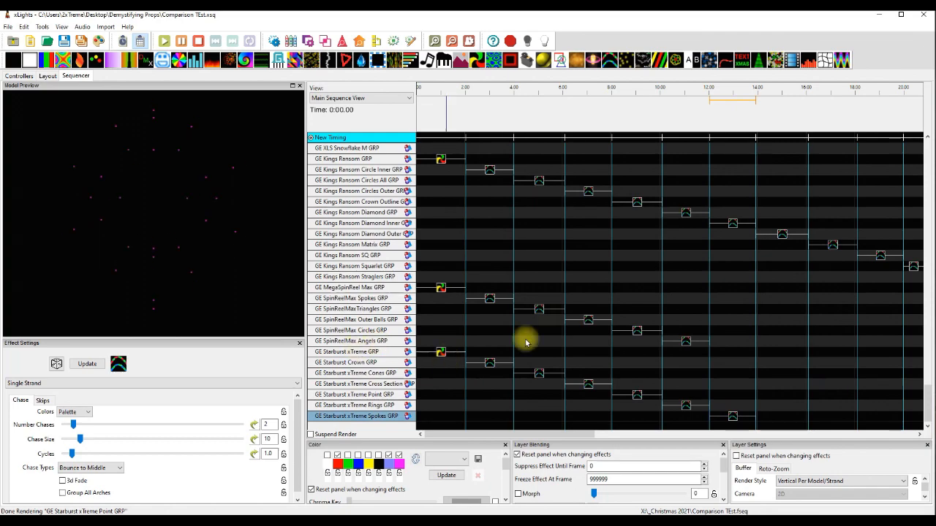
# Preview the Pinwheel effect on PPD Wreath GRP and the Single Strand effects on its submodel groups from Ring through WreathCCW.
pyautogui.moveTo(923, 397); pyautogui.dragTo(927, 201)
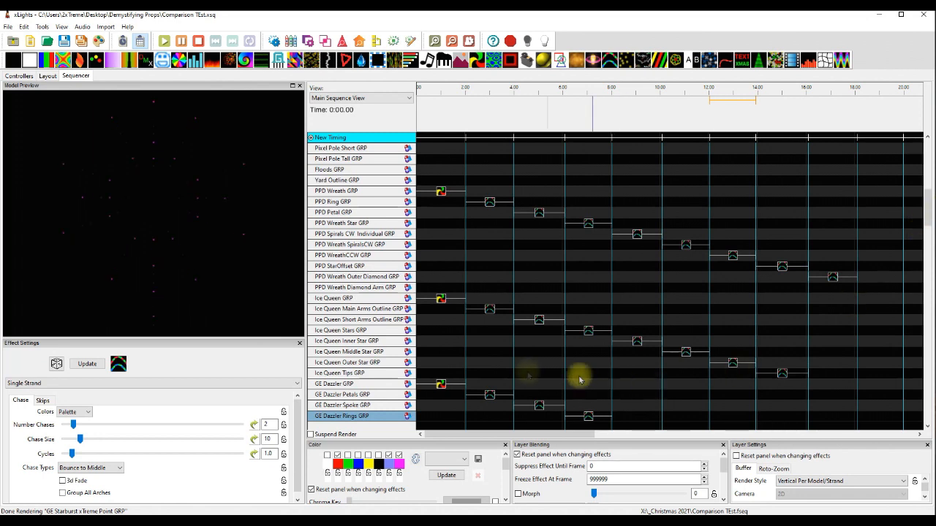
pyautogui.click(441, 194)
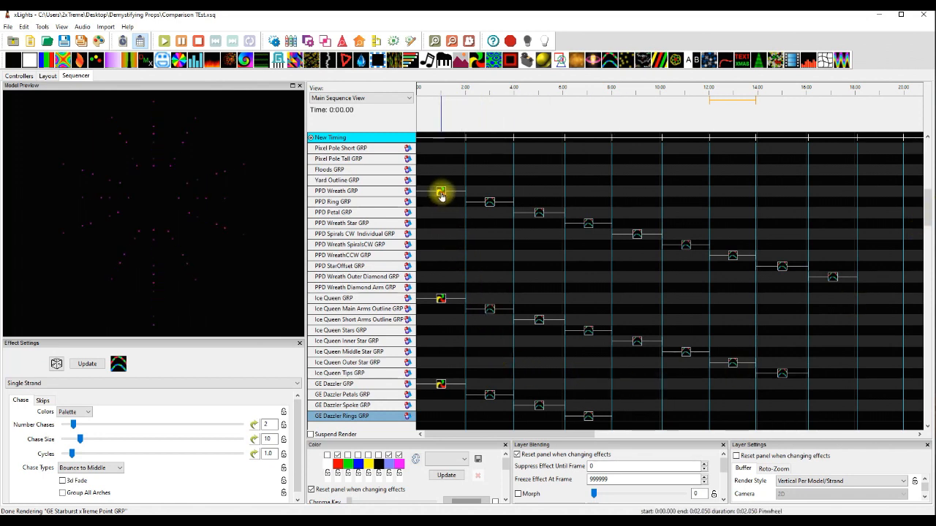
pyautogui.click(489, 202)
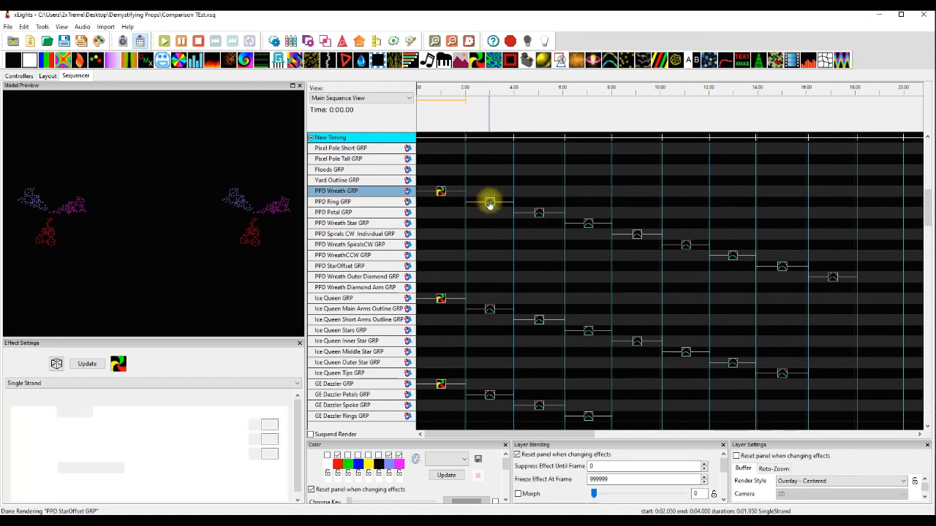
pyautogui.click(539, 212)
pyautogui.click(588, 223)
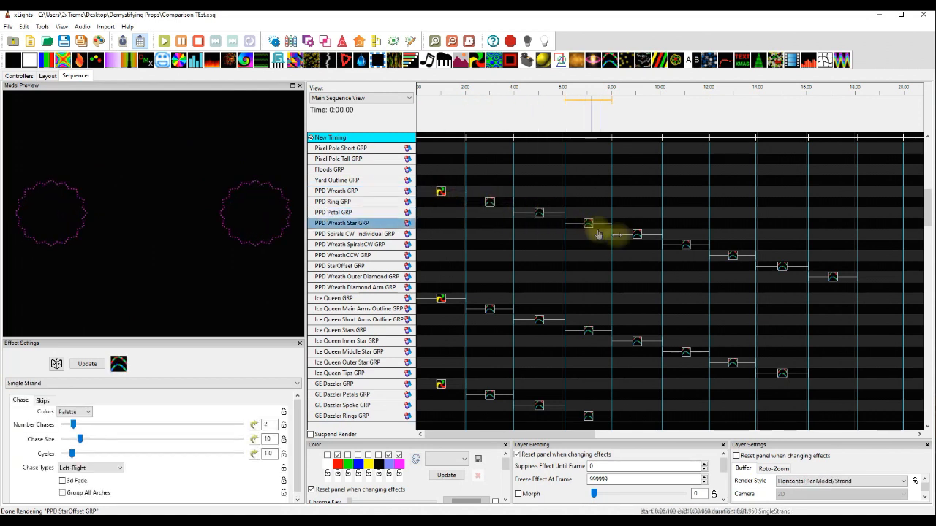
pyautogui.click(638, 235)
pyautogui.click(687, 246)
pyautogui.click(733, 256)
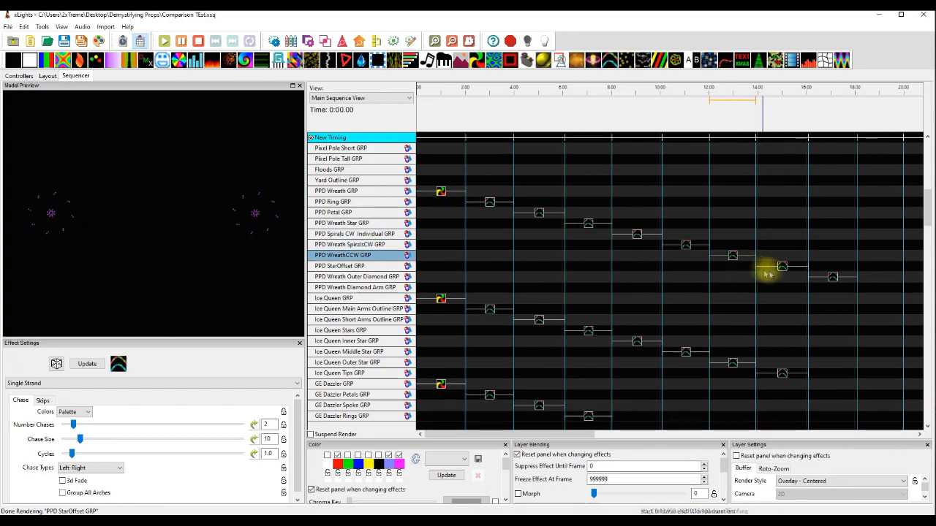
# Check the node layout of the PPD Wreath model in the house layout, and close the report.
pyautogui.click(46, 76)
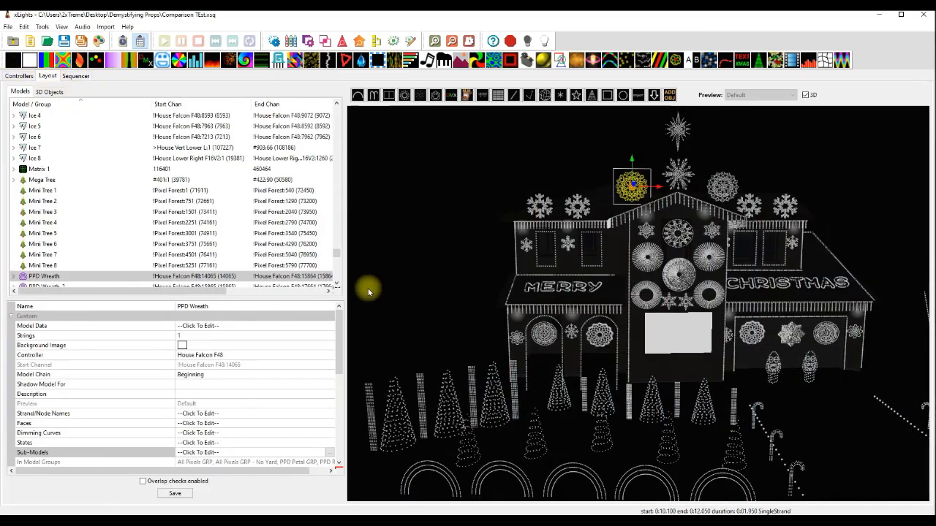
pyautogui.click(408, 234)
pyautogui.click(629, 193)
pyautogui.scroll(4, 642, 249)
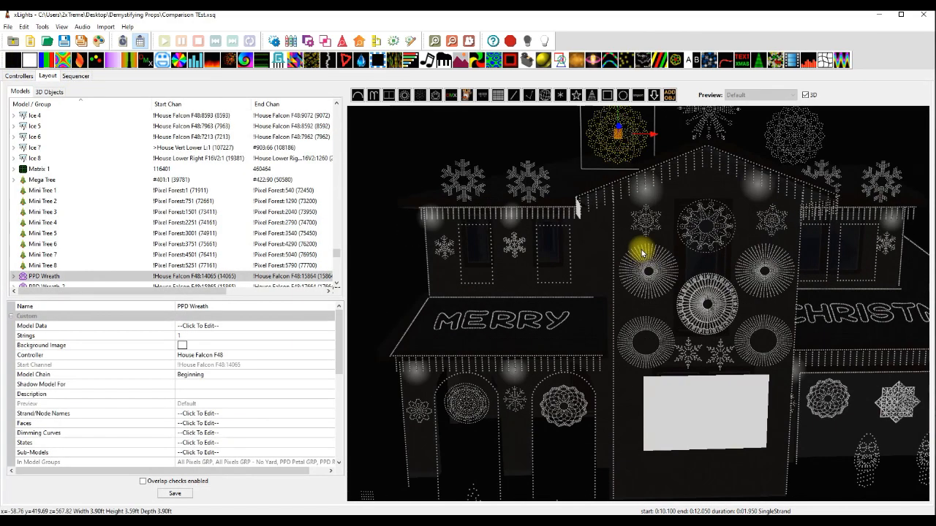
pyautogui.moveTo(515, 143); pyautogui.dragTo(505, 157)
pyautogui.rightClick(505, 157)
pyautogui.click(493, 132)
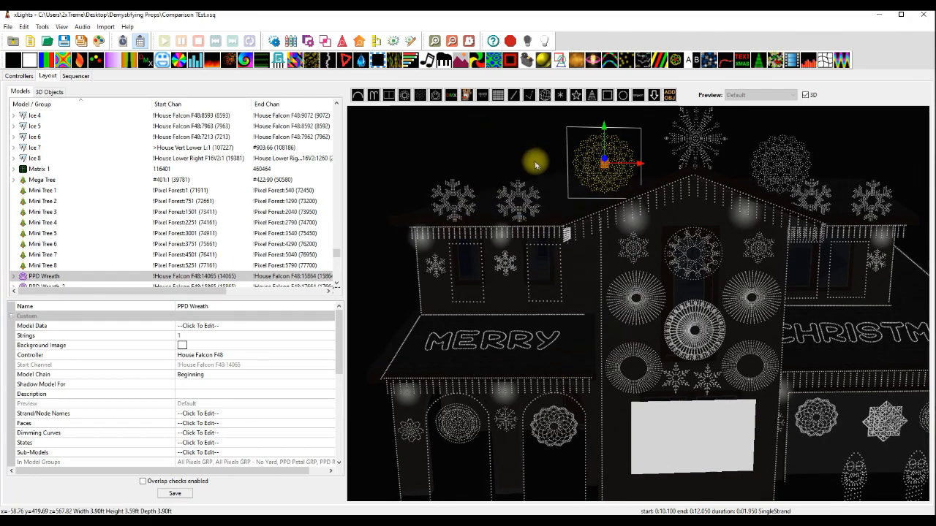
pyautogui.scroll(2, 622, 200)
pyautogui.scroll(2, 623, 201)
pyautogui.moveTo(522, 176); pyautogui.dragTo(497, 200)
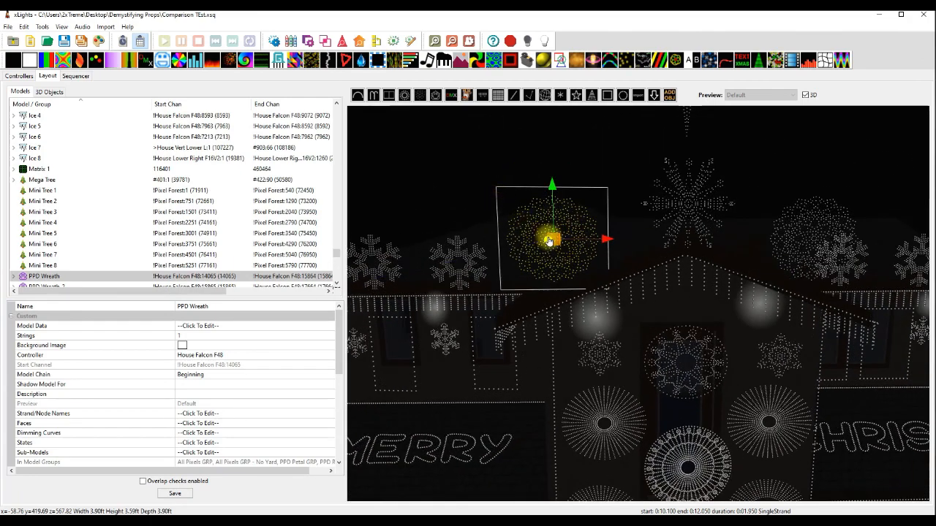
pyautogui.rightClick(515, 212)
pyautogui.click(563, 242)
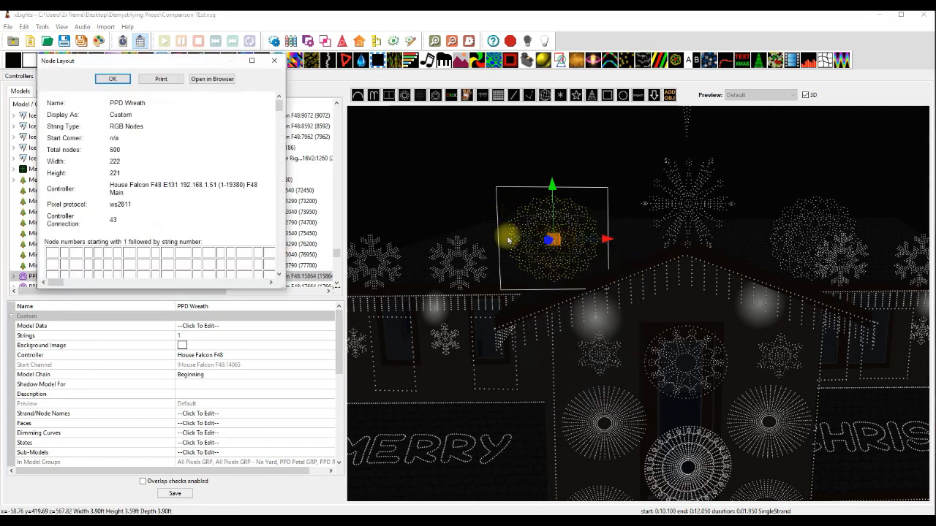
pyautogui.click(275, 61)
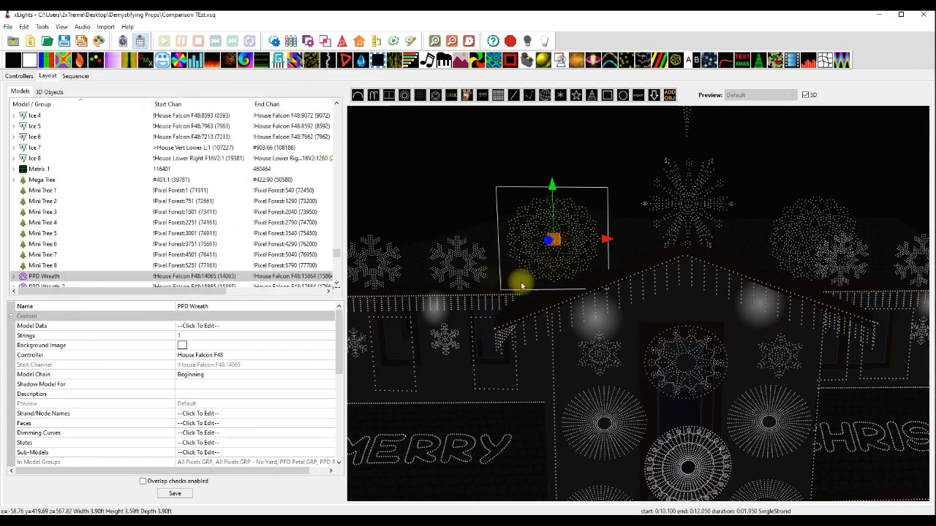
# Check the node layout of the Boscoyo Ice Queen Snowflake model, and close the report.
pyautogui.click(672, 200)
pyautogui.rightClick(671, 198)
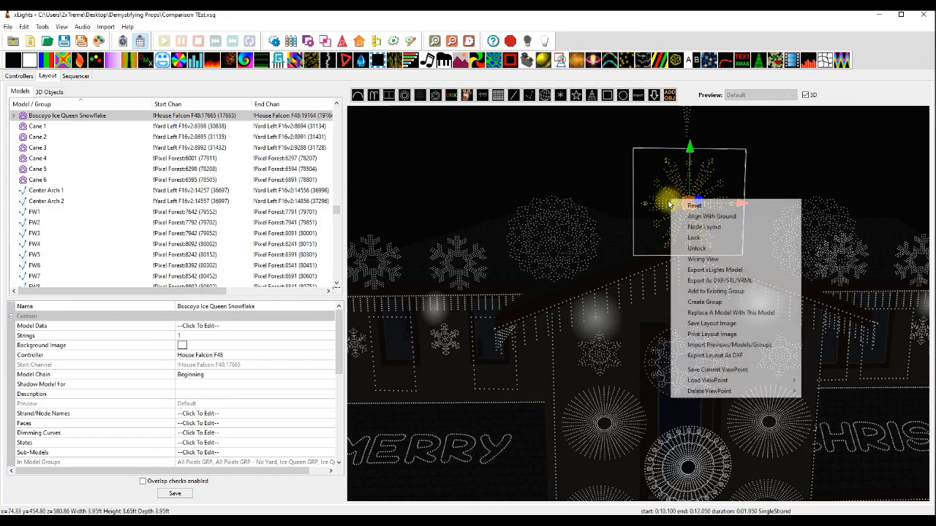
pyautogui.click(703, 227)
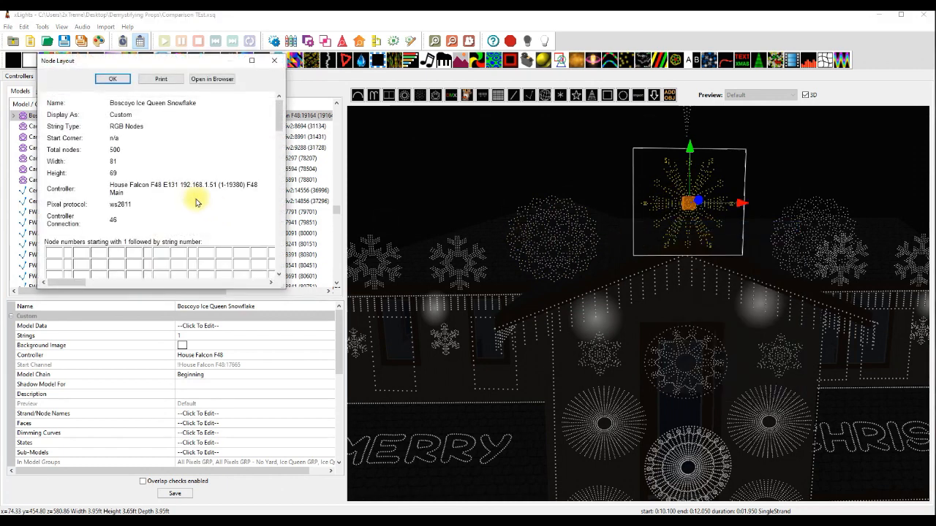
pyautogui.click(280, 63)
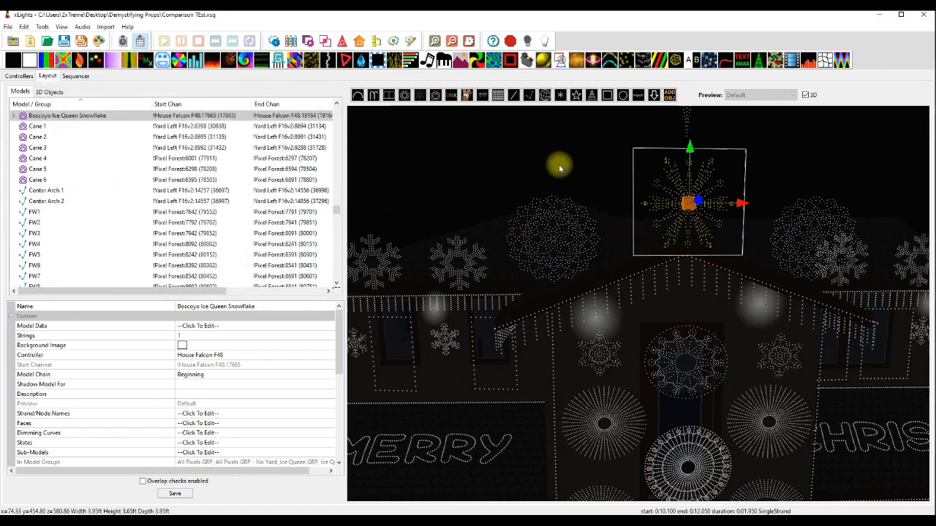
# Examine the PPD Wreath's pixel pattern up close and compare it with the other props across the whole house layout.
pyautogui.click(475, 195)
pyautogui.scroll(-6, 672, 396)
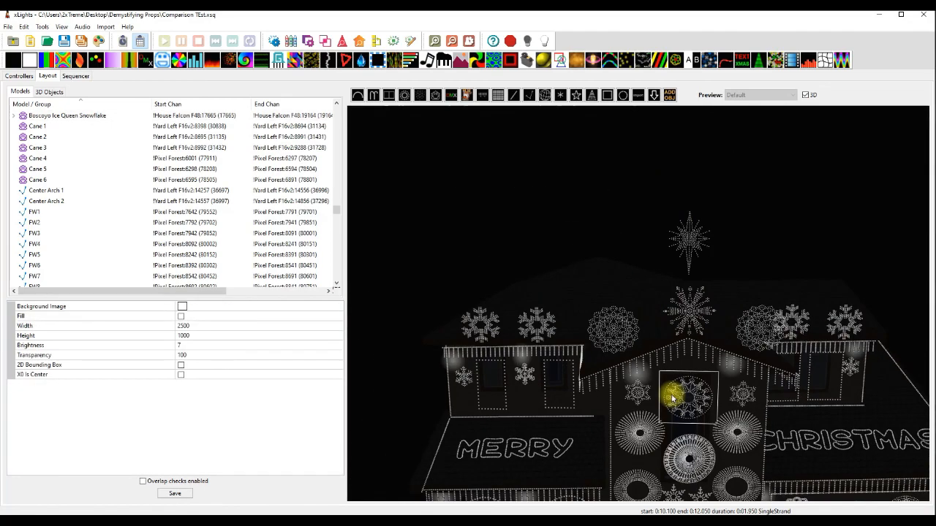
pyautogui.moveTo(603, 299); pyautogui.dragTo(594, 261)
pyautogui.click(593, 261)
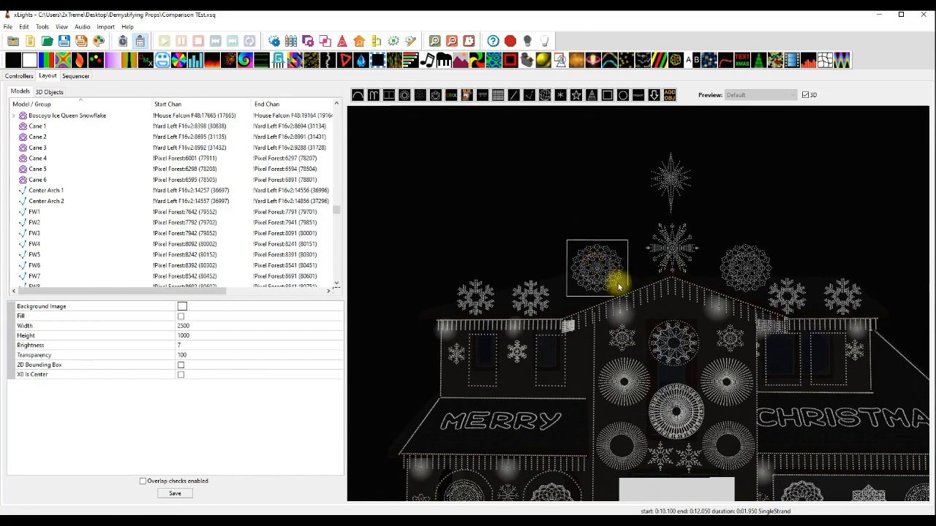
pyautogui.scroll(5, 583, 277)
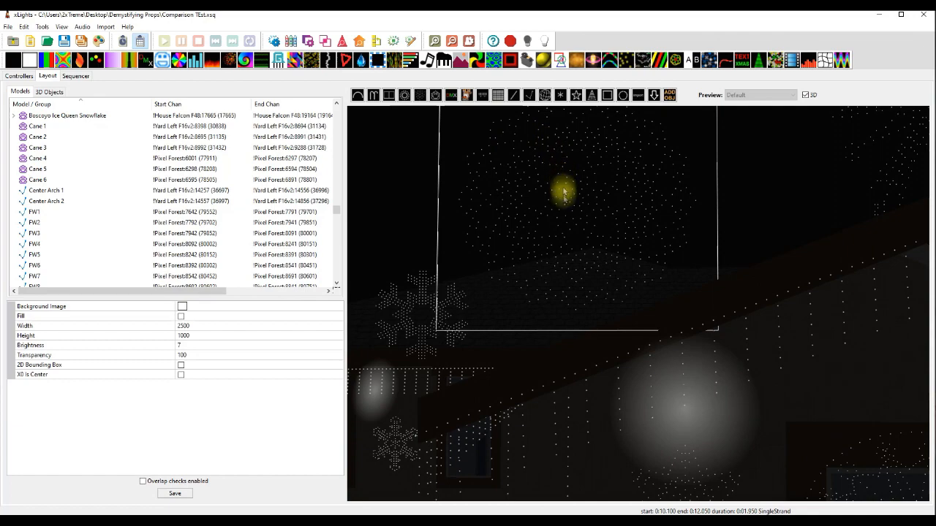
pyautogui.moveTo(564, 251); pyautogui.dragTo(622, 322)
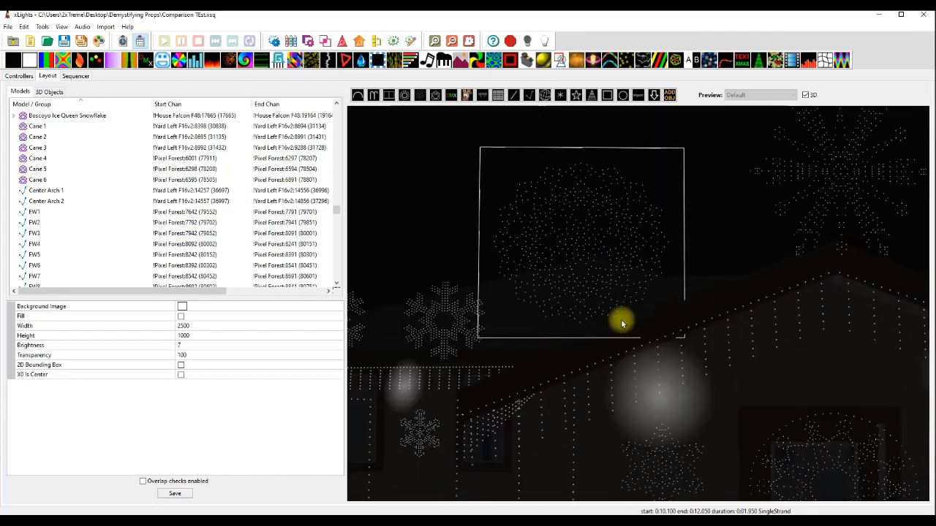
pyautogui.scroll(-5, 623, 323)
pyautogui.moveTo(461, 253); pyautogui.dragTo(464, 261)
pyautogui.scroll(5, 556, 308)
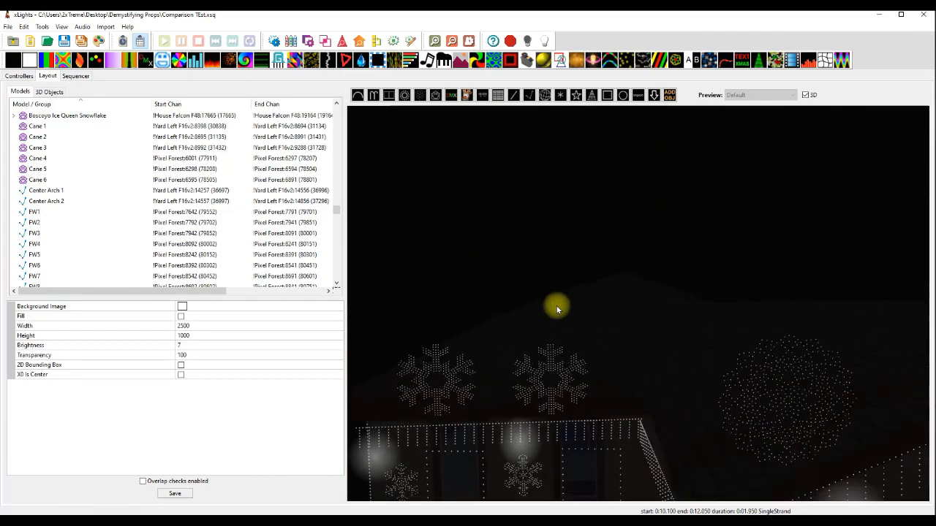
pyautogui.scroll(-3, 563, 307)
pyautogui.scroll(5, 572, 297)
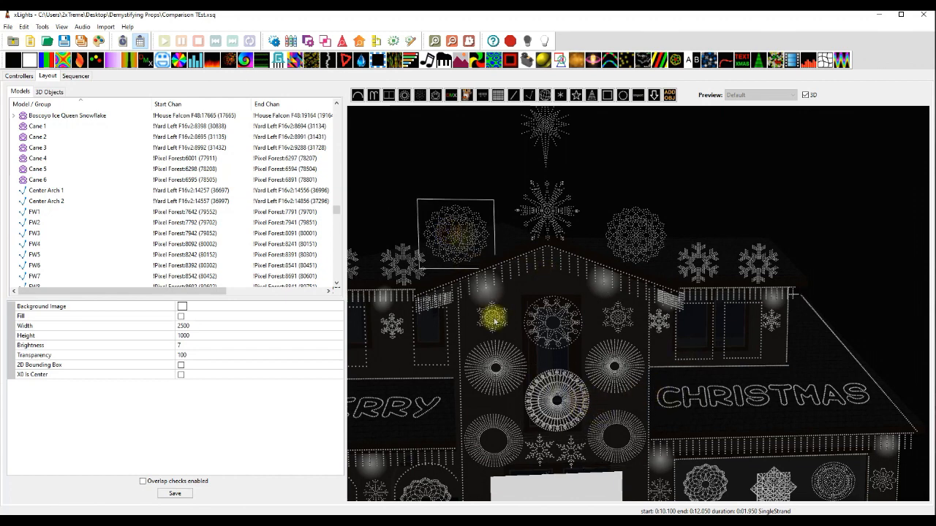
pyautogui.scroll(-3, 898, 333)
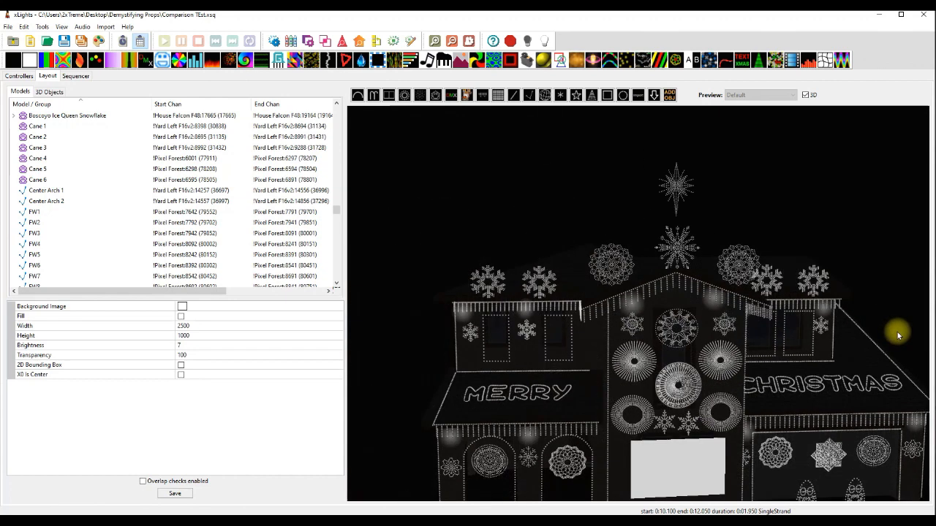
pyautogui.moveTo(452, 342); pyautogui.dragTo(377, 338)
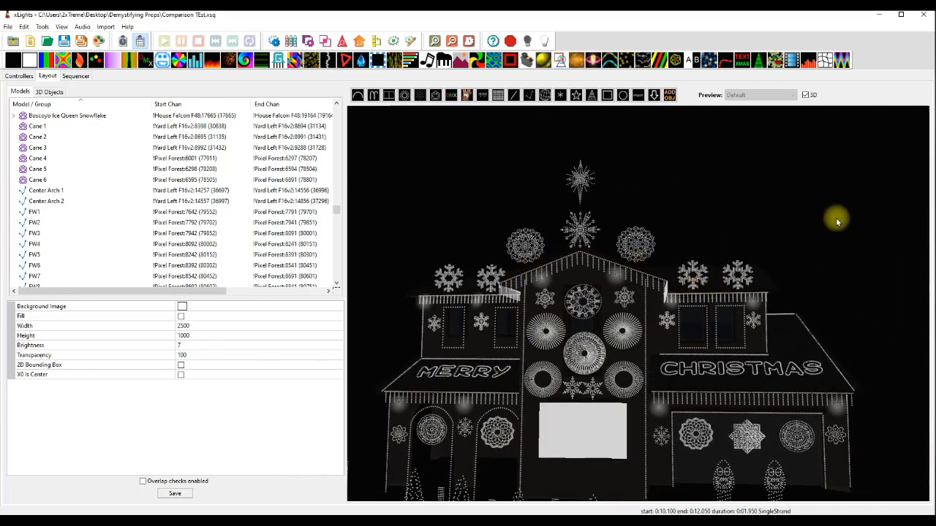
pyautogui.moveTo(835, 244); pyautogui.dragTo(839, 251)
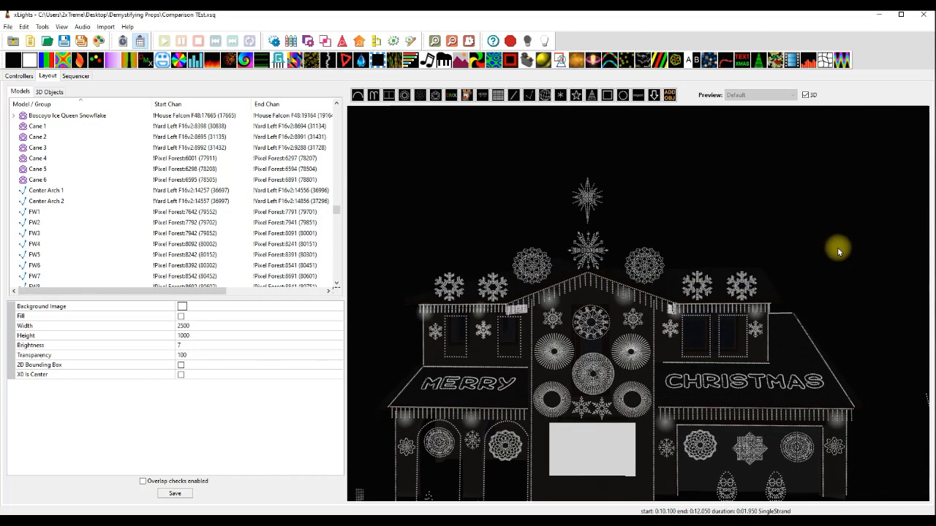